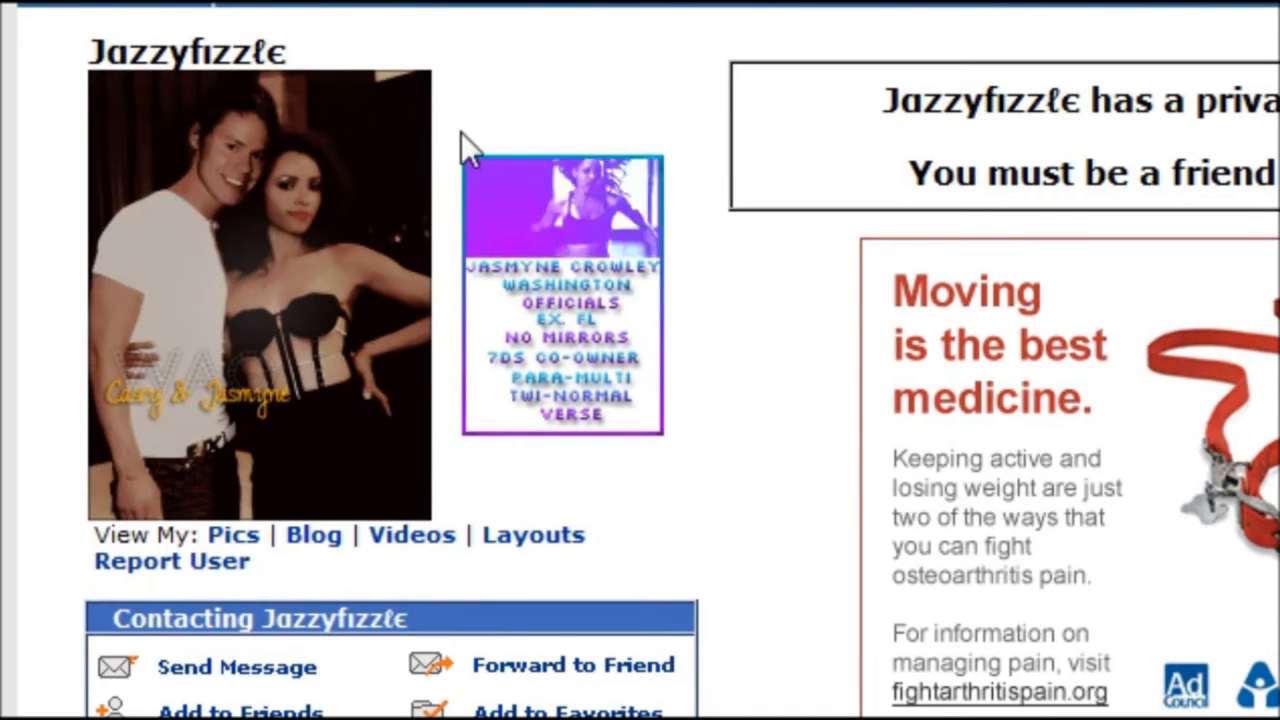
- Look over the animated icon example on the RolePlayer.me profile in Firefox
mouse_move(616, 56)
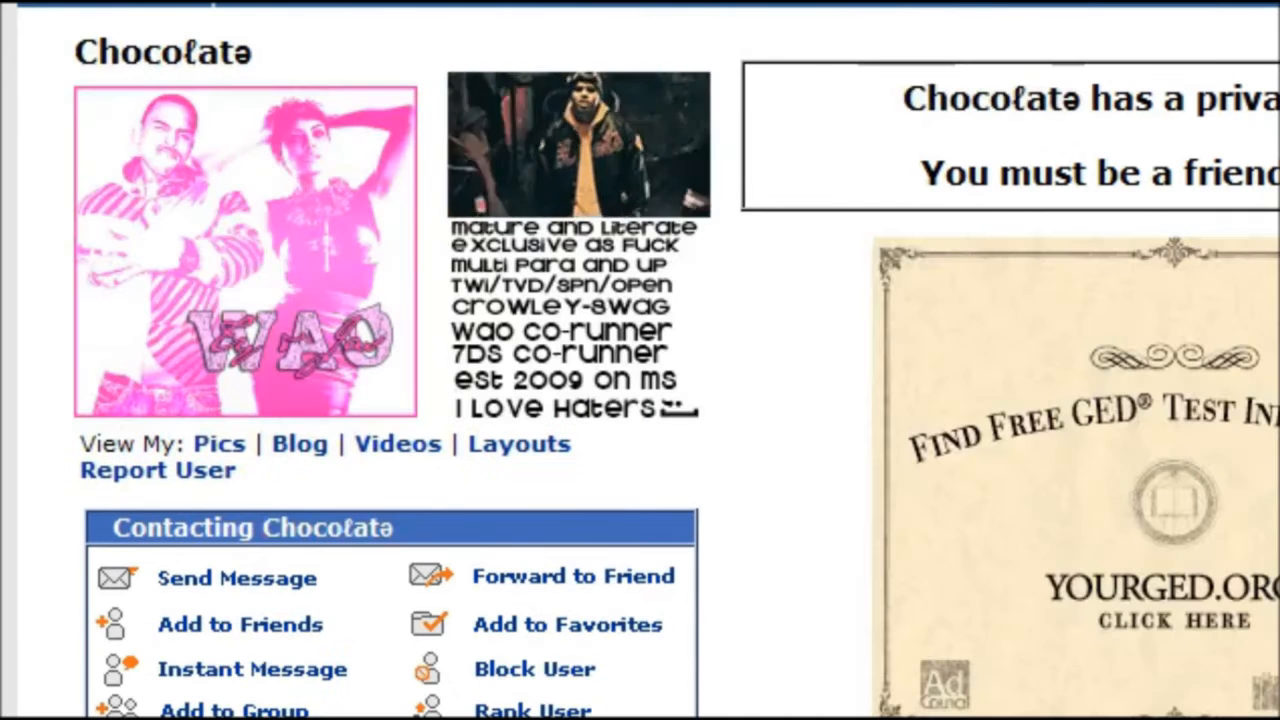
mouse_move(738, 190)
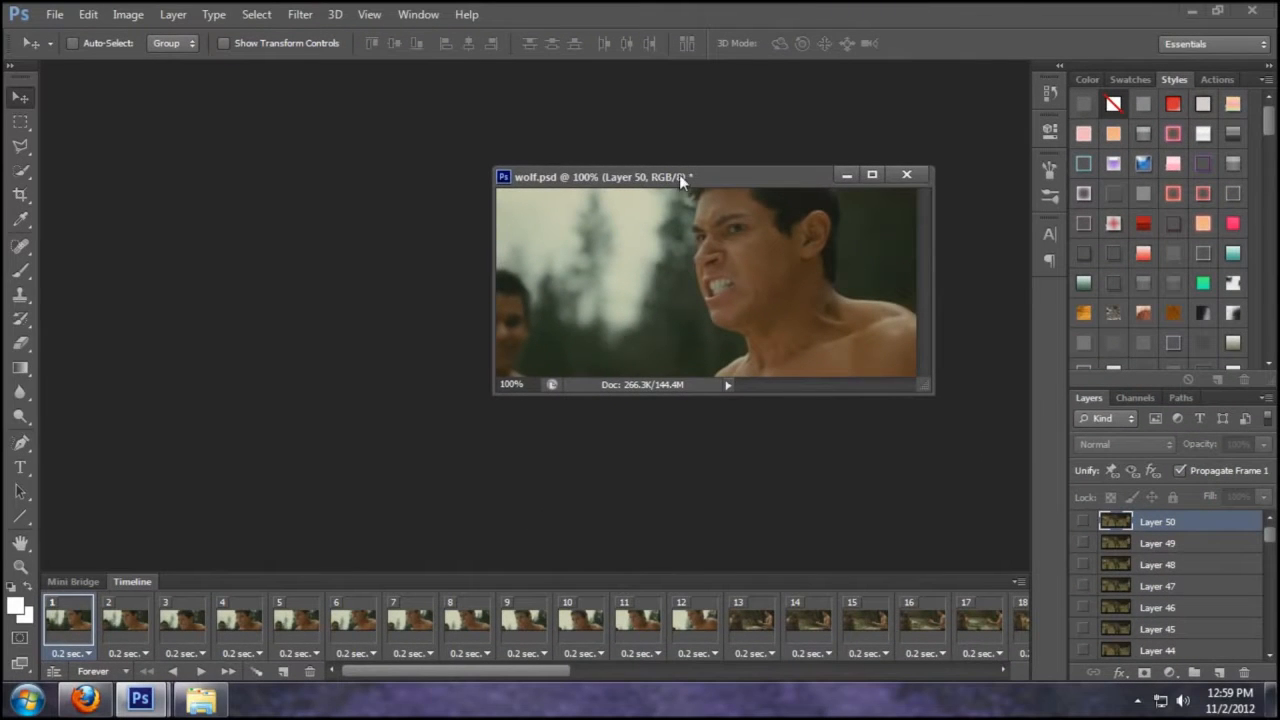
- Reposition and enlarge the wolf.psd window, then glance at the RolePlayer.me profile in Firefox
left_click_drag(679, 177, 700, 153)
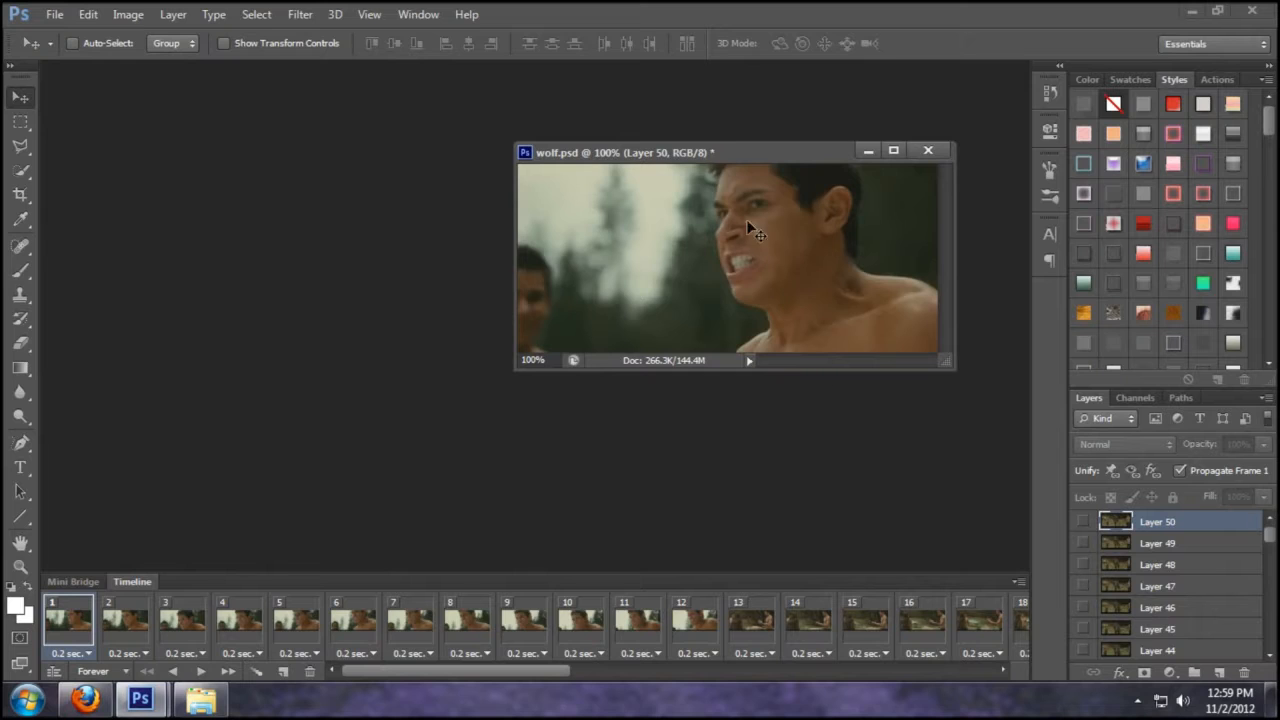
left_click_drag(687, 157, 600, 172)
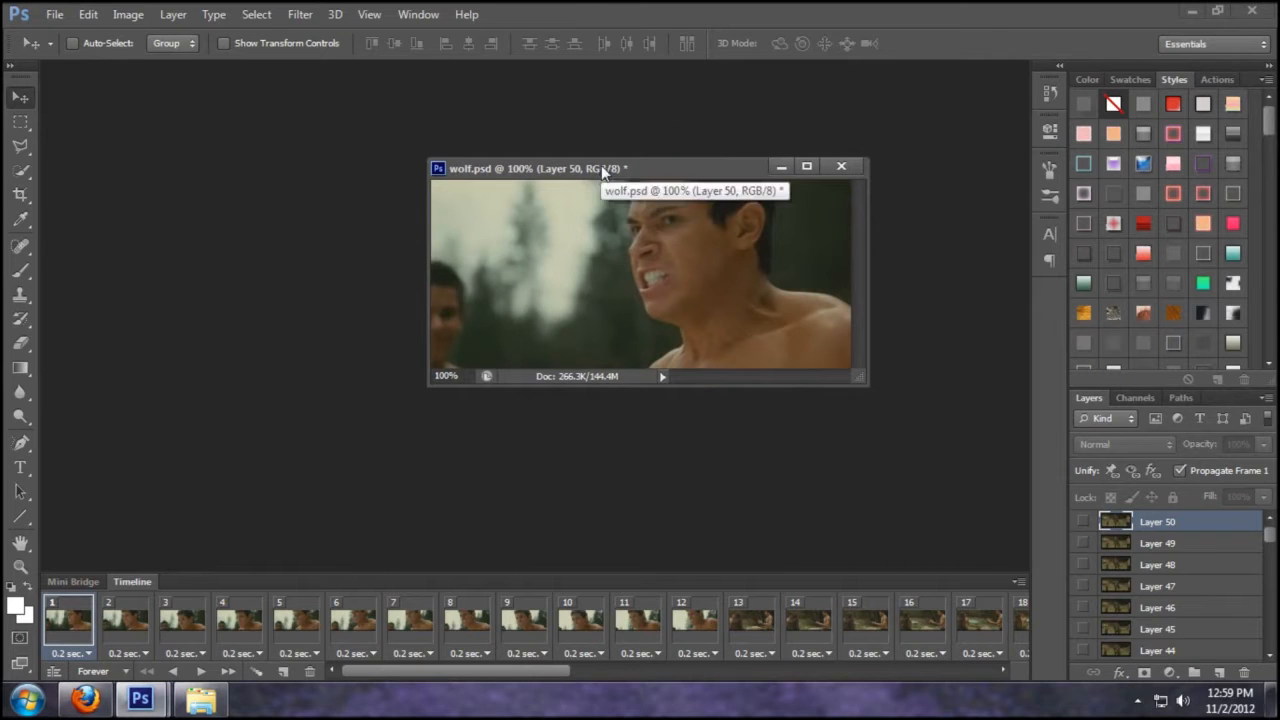
left_click_drag(575, 168, 640, 131)
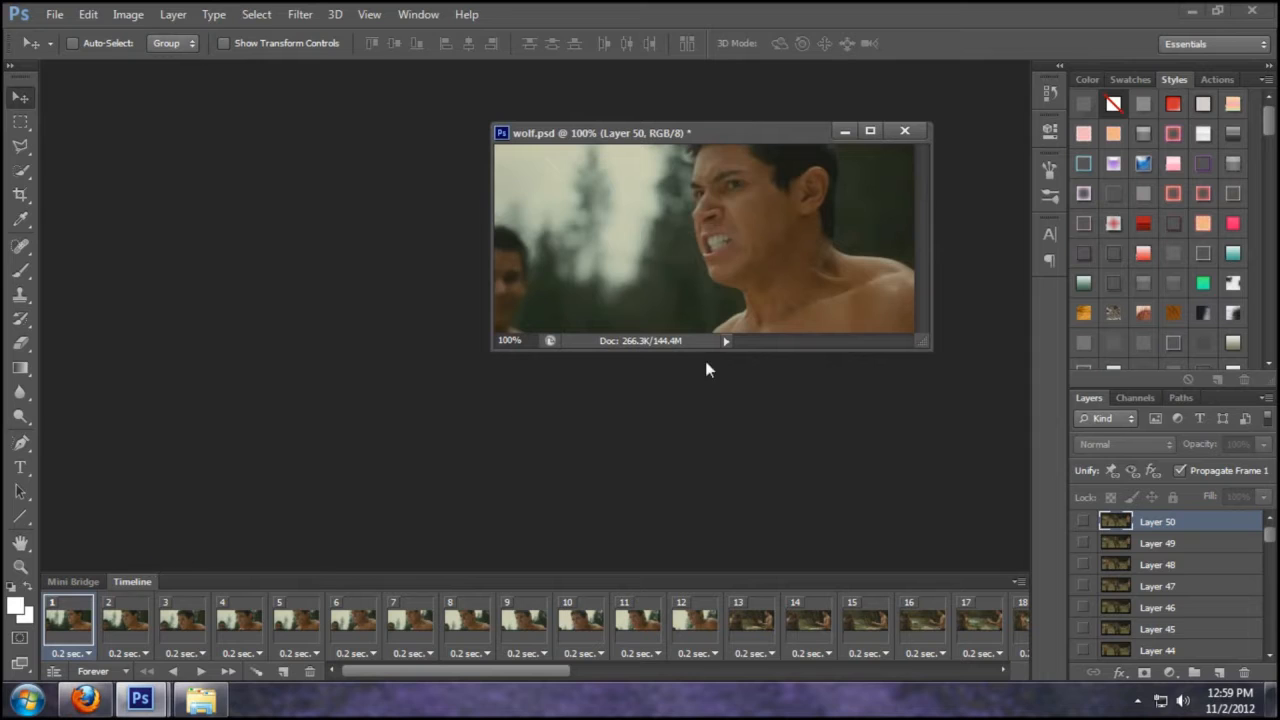
mouse_move(691, 131)
left_mouse_down()
mouse_move(607, 168)
mouse_move(681, 143)
left_mouse_up()
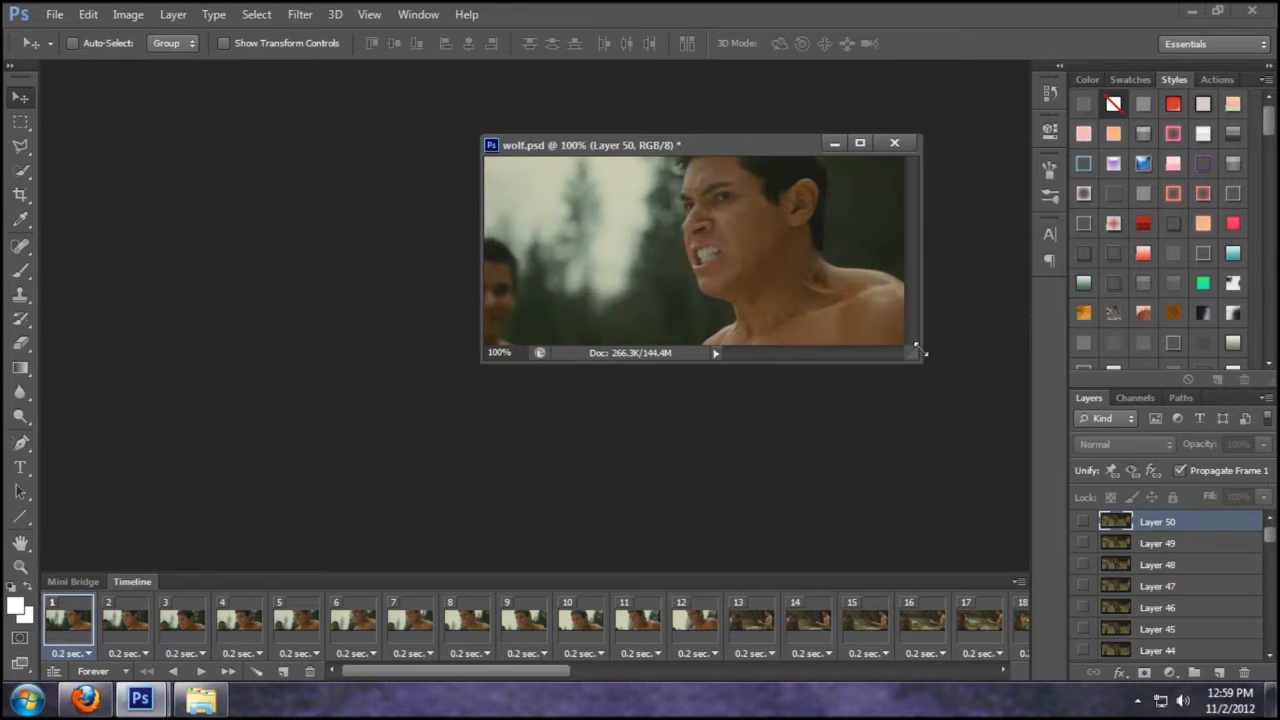
left_click_drag(922, 352, 988, 434)
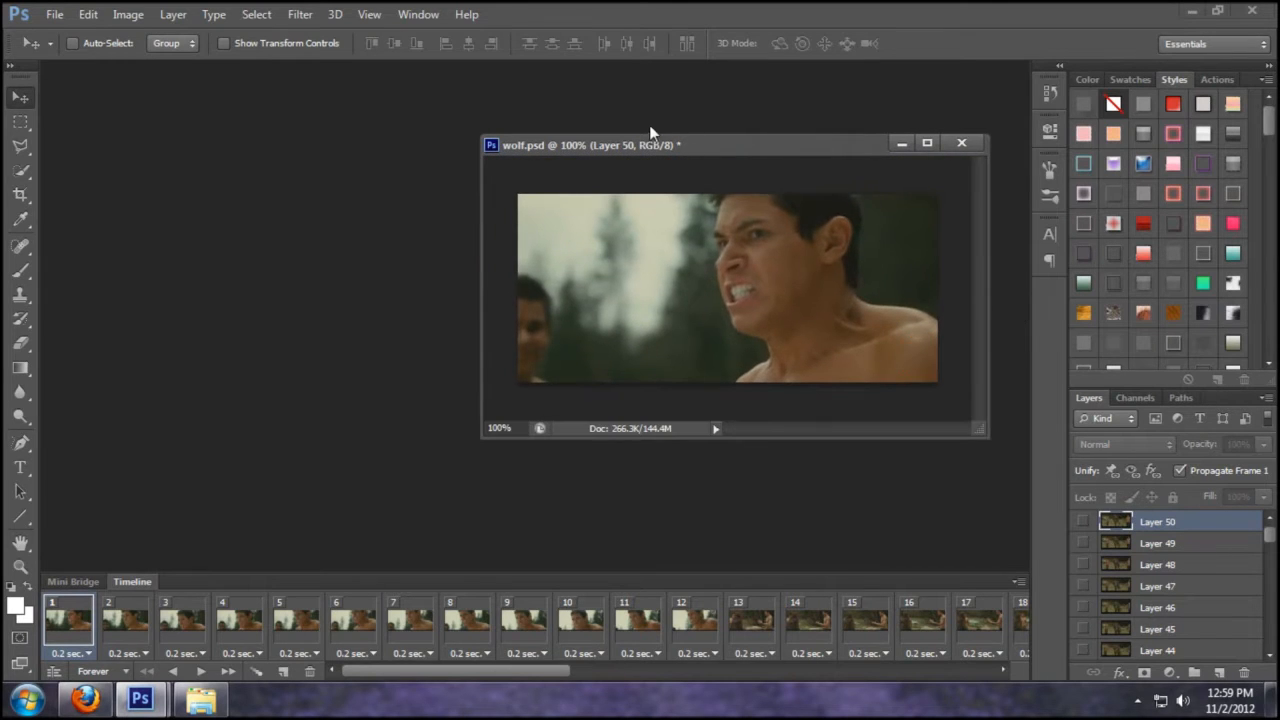
left_click(85, 699)
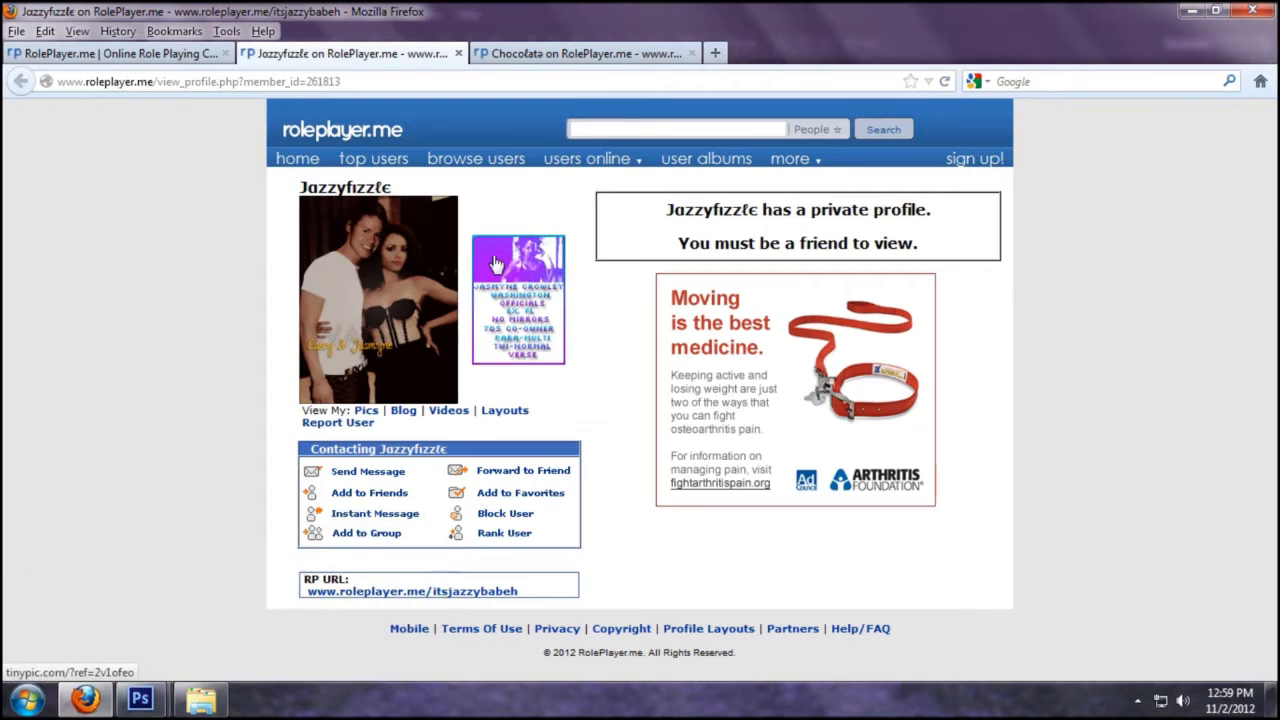
left_click(158, 697)
- Open Image Size for wolf.psd and toggle Constrain Proportions off and back on
left_click(118, 629)
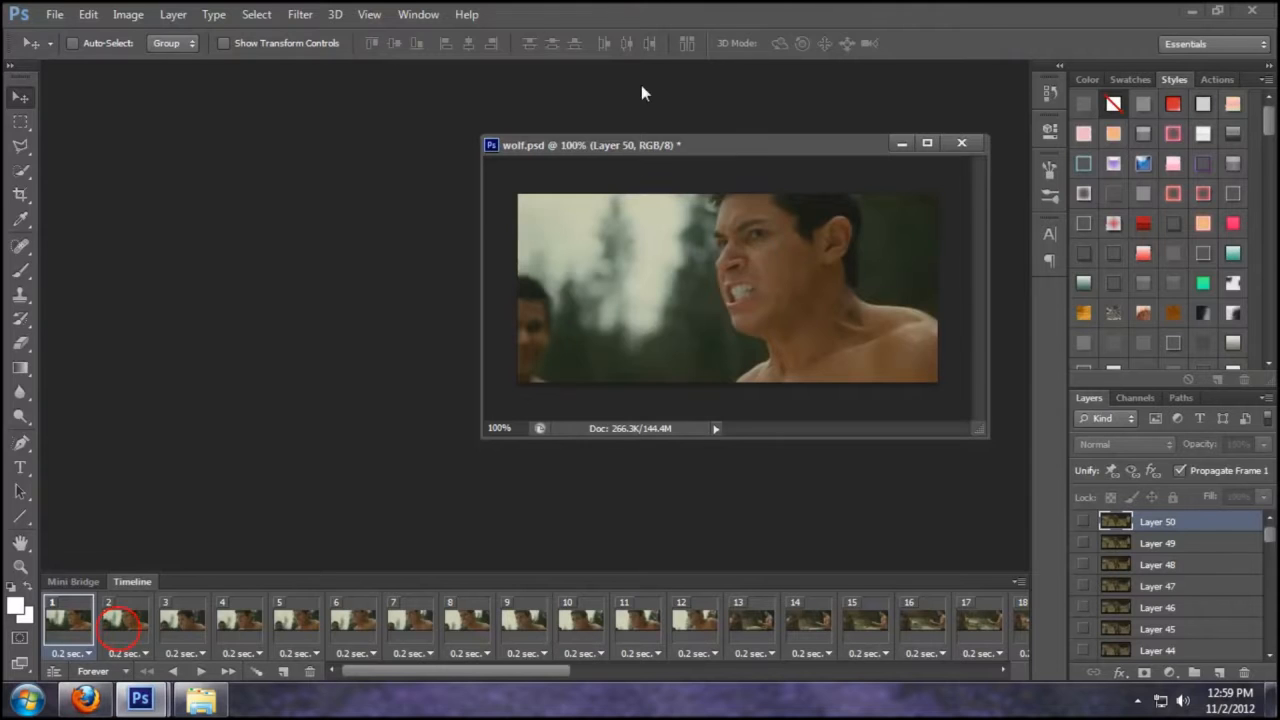
left_click(128, 14)
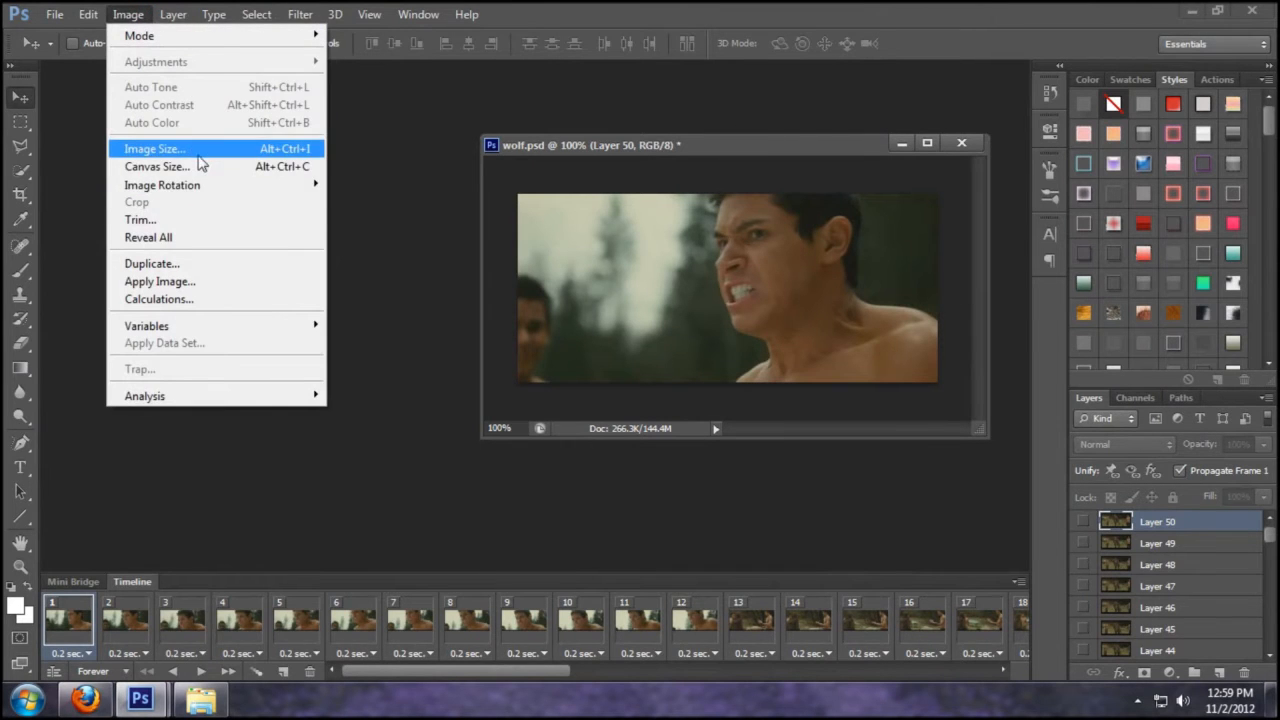
left_click(199, 152)
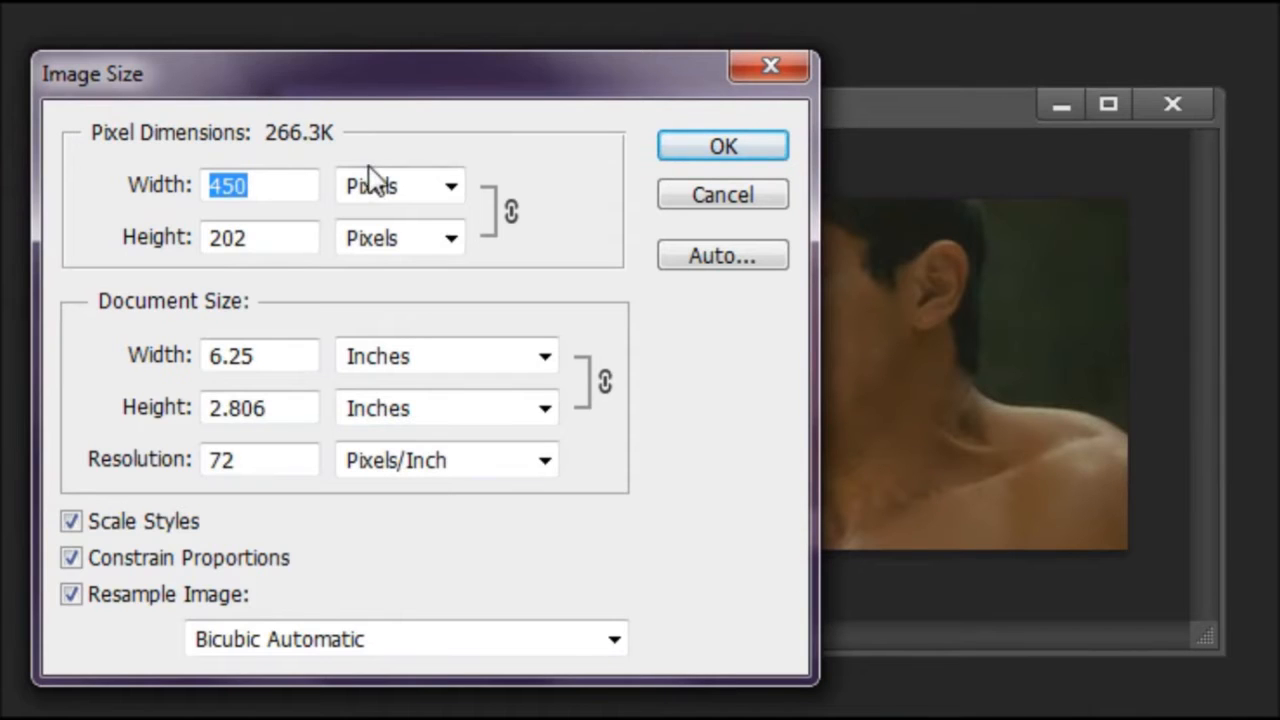
type("120")
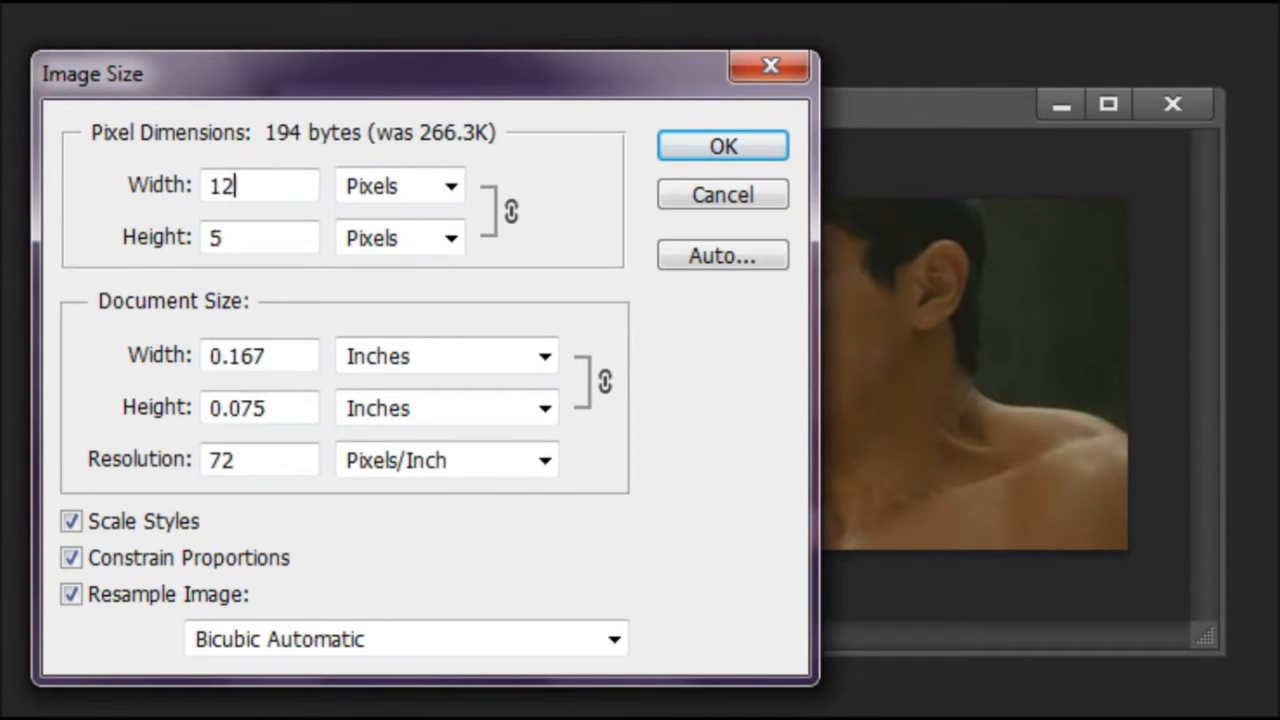
left_click(273, 561)
double_click(268, 240)
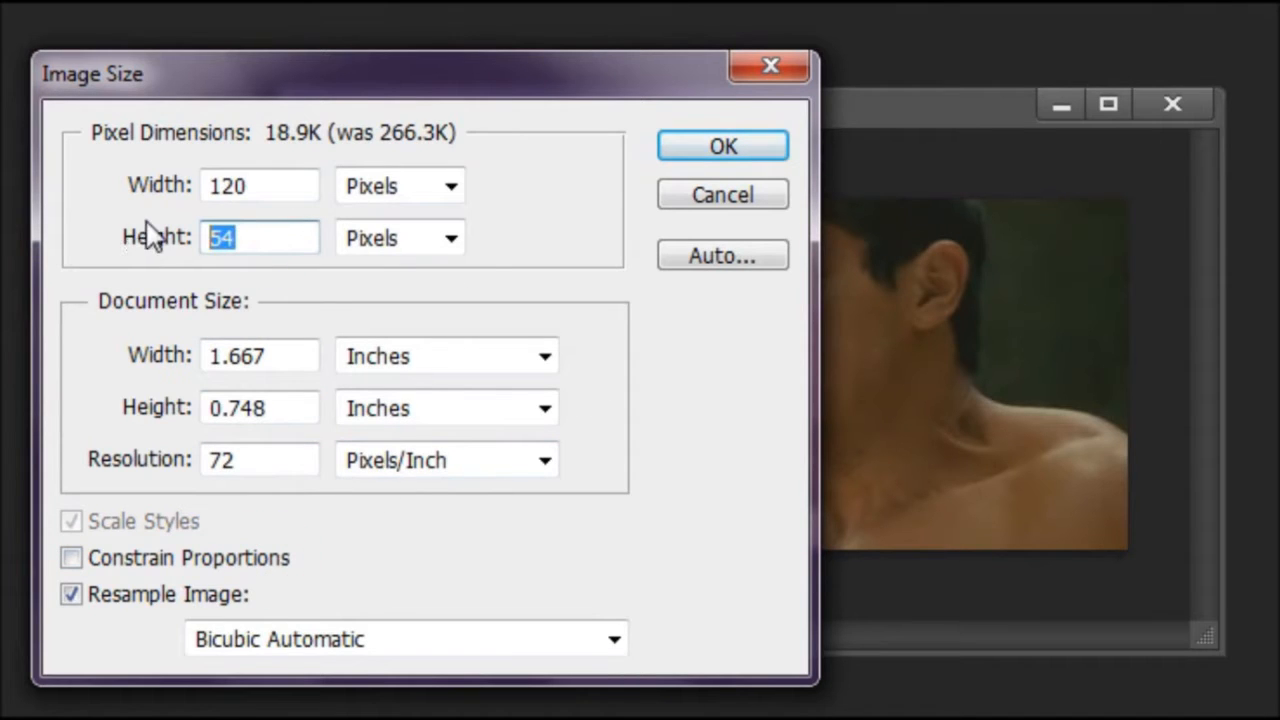
left_click(209, 558)
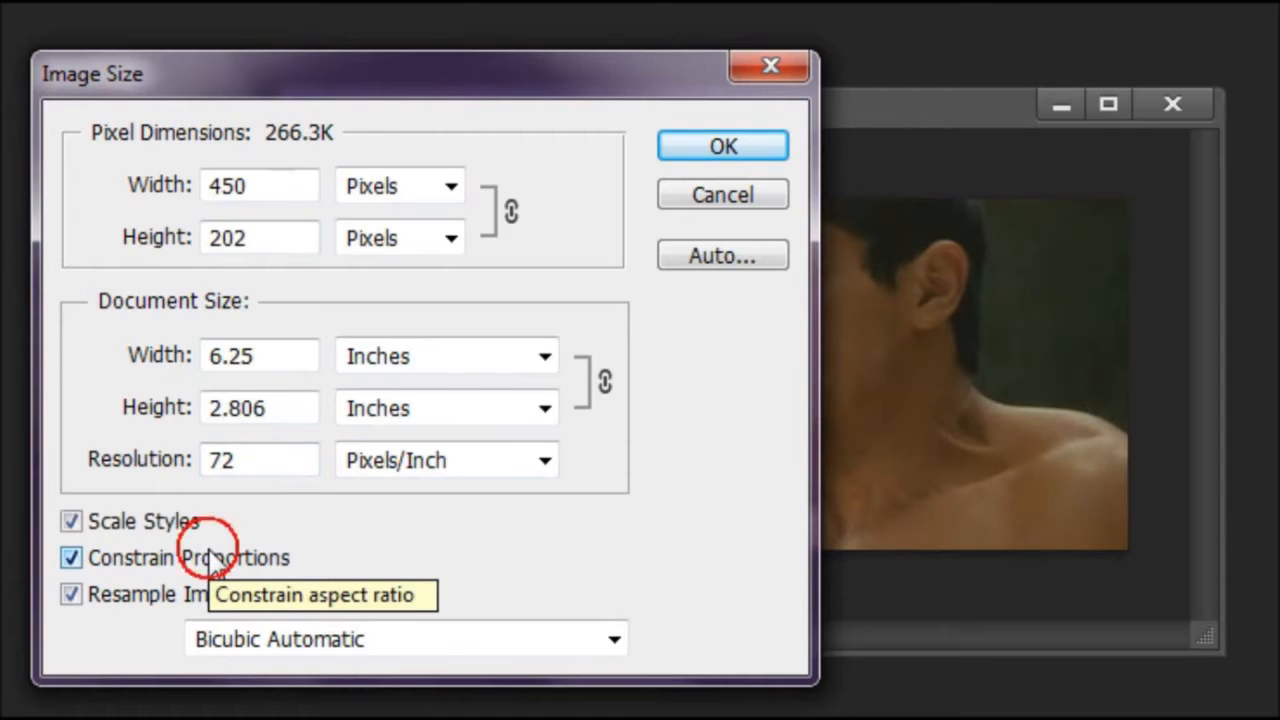
- Resize wolf.psd to 120 × 60 pixels with proportions unconstrained
left_click(276, 185)
left_click(234, 556)
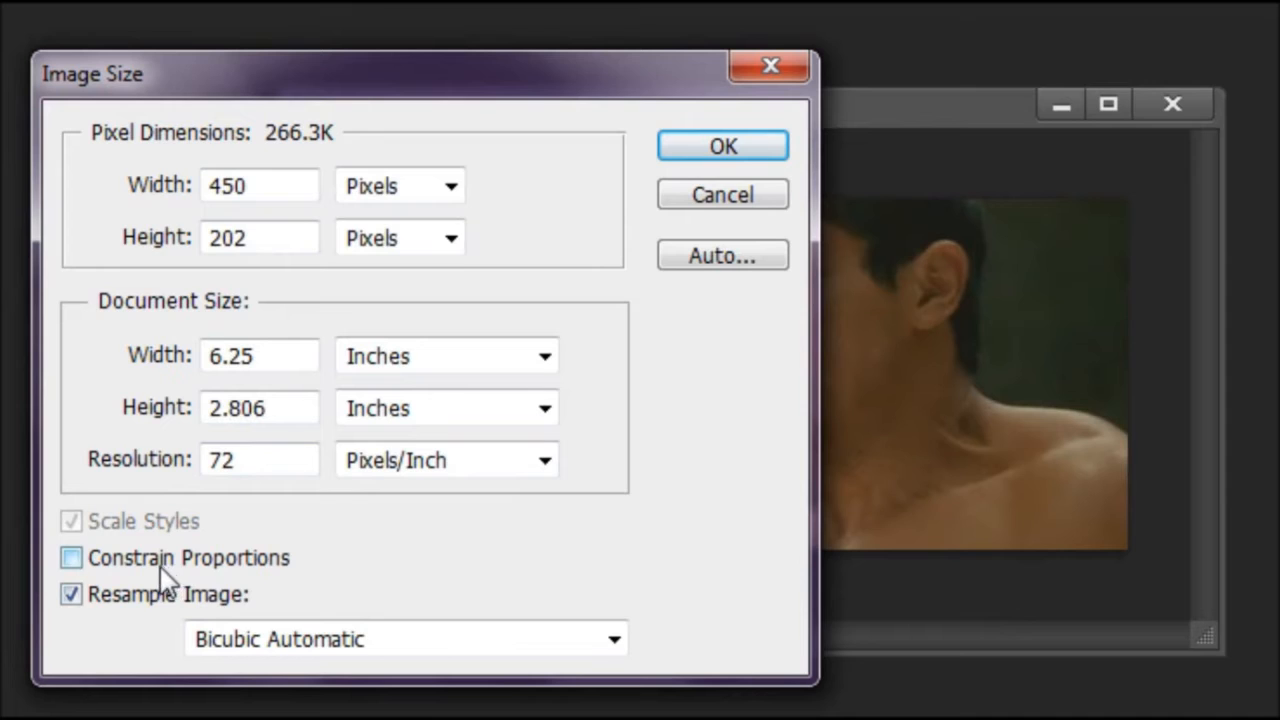
left_click_drag(278, 189, 195, 209)
type("120")
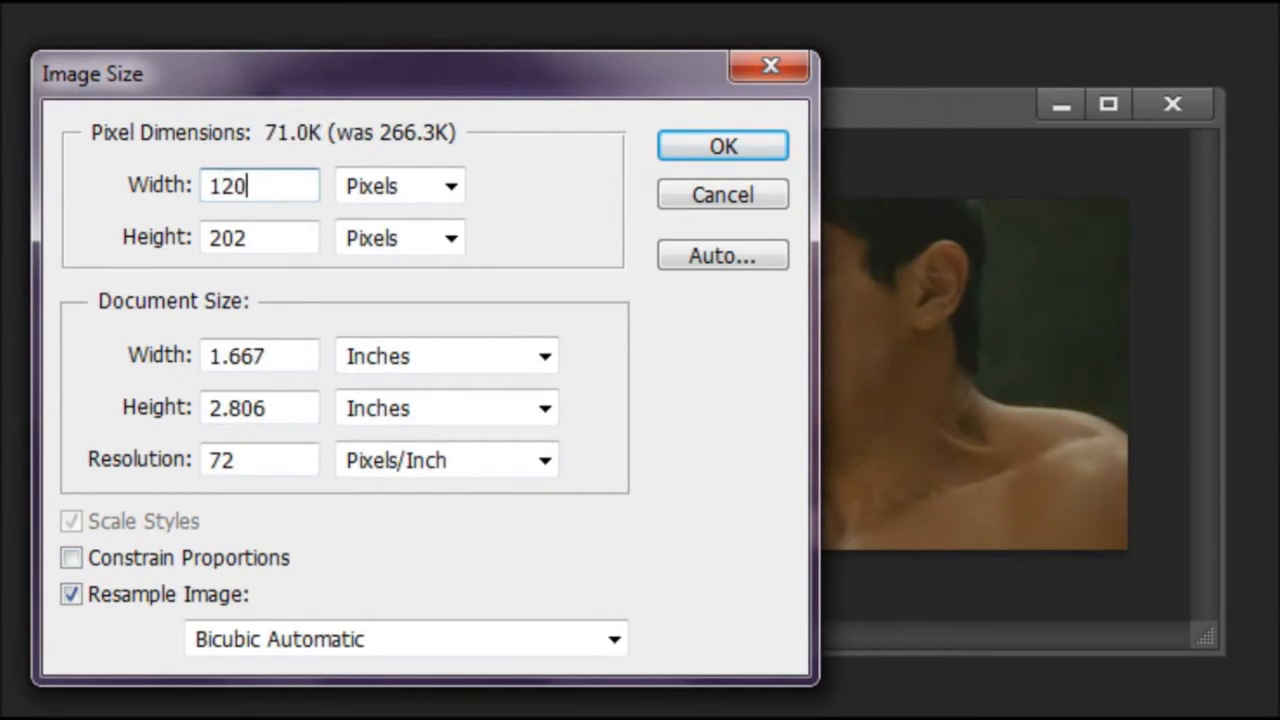
left_click_drag(300, 238, 138, 236)
type("60")
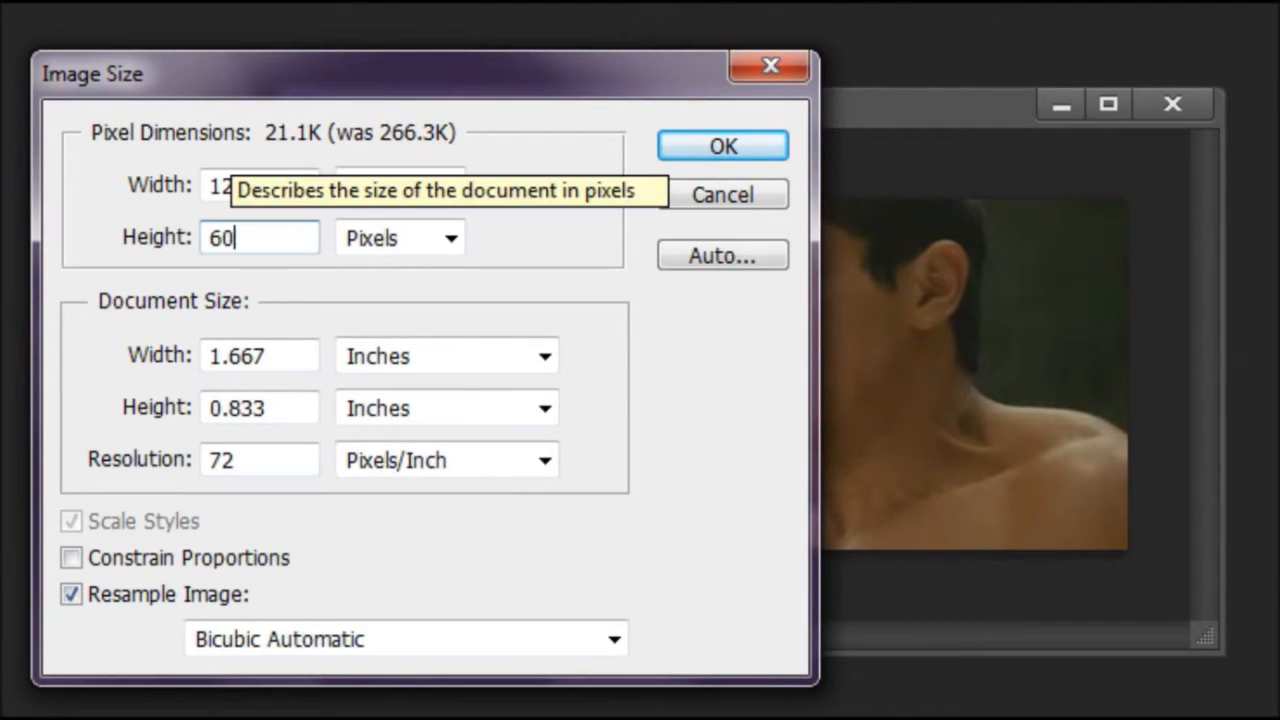
key("Return")
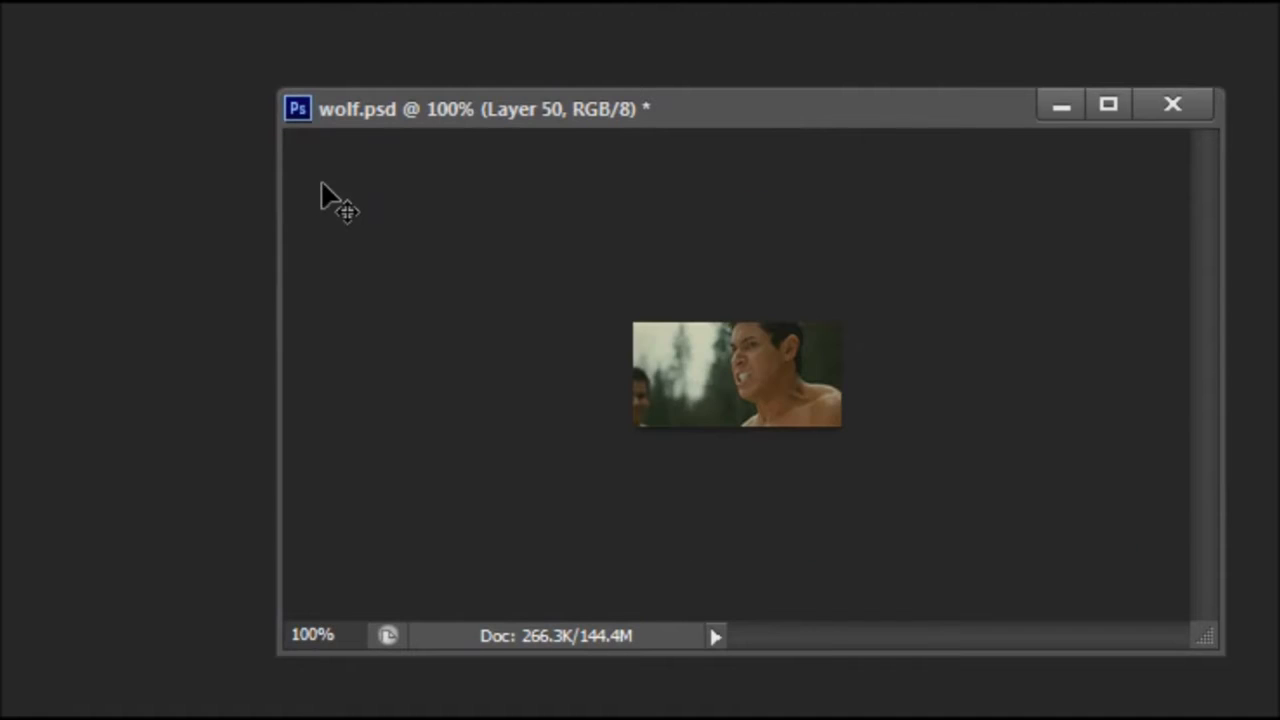
- Crop wolf.psd to a tall portrait frame extending above and below the film still
left_click_drag(594, 118, 105, 60)
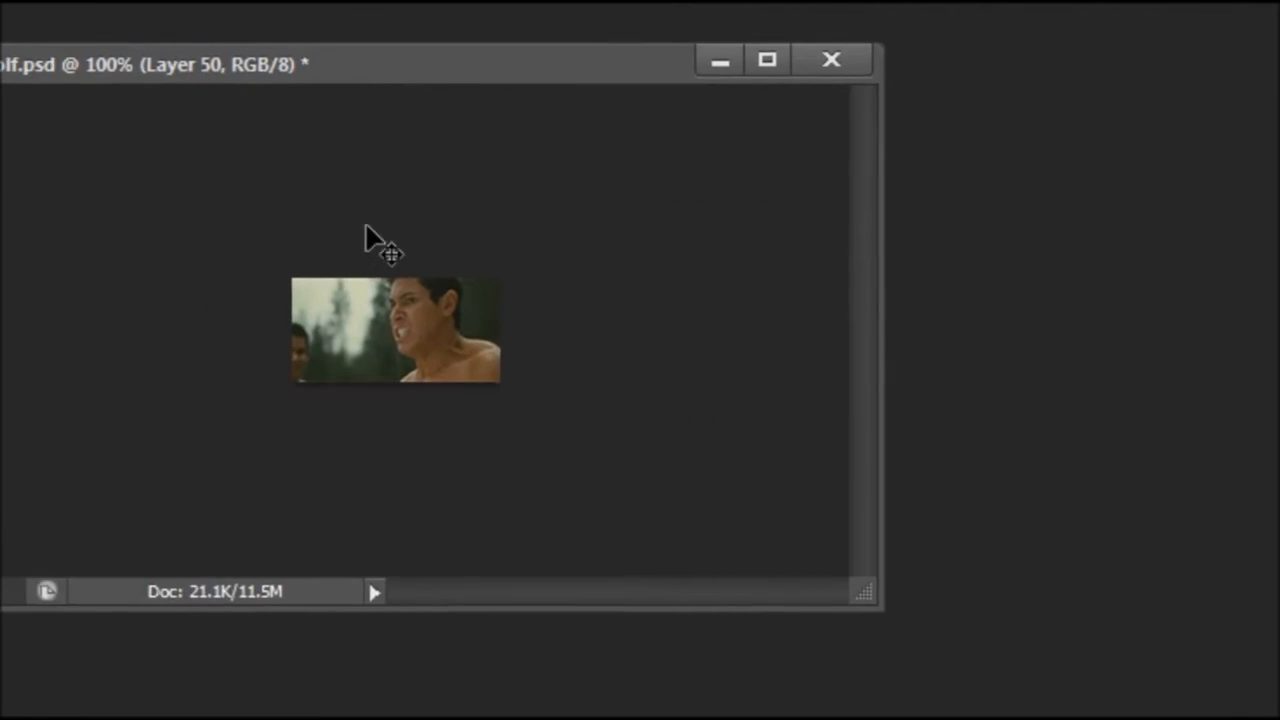
left_click_drag(1036, 615, 1160, 700)
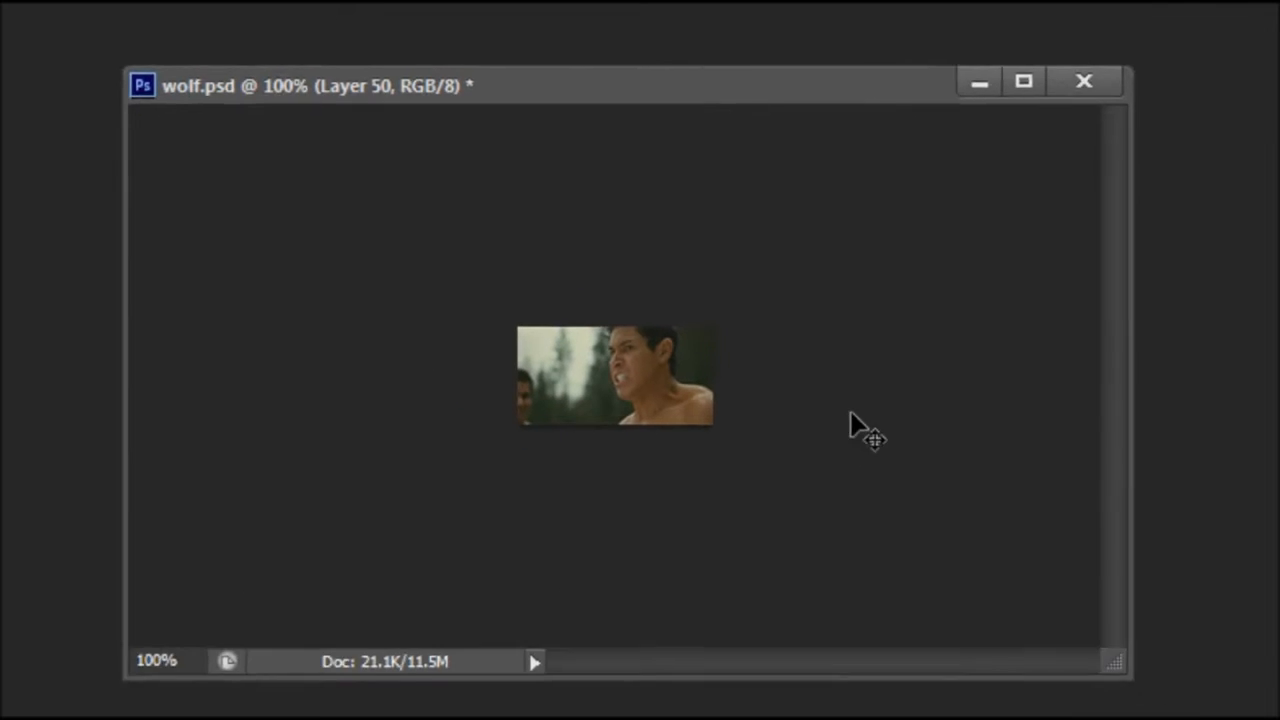
left_click(20, 195)
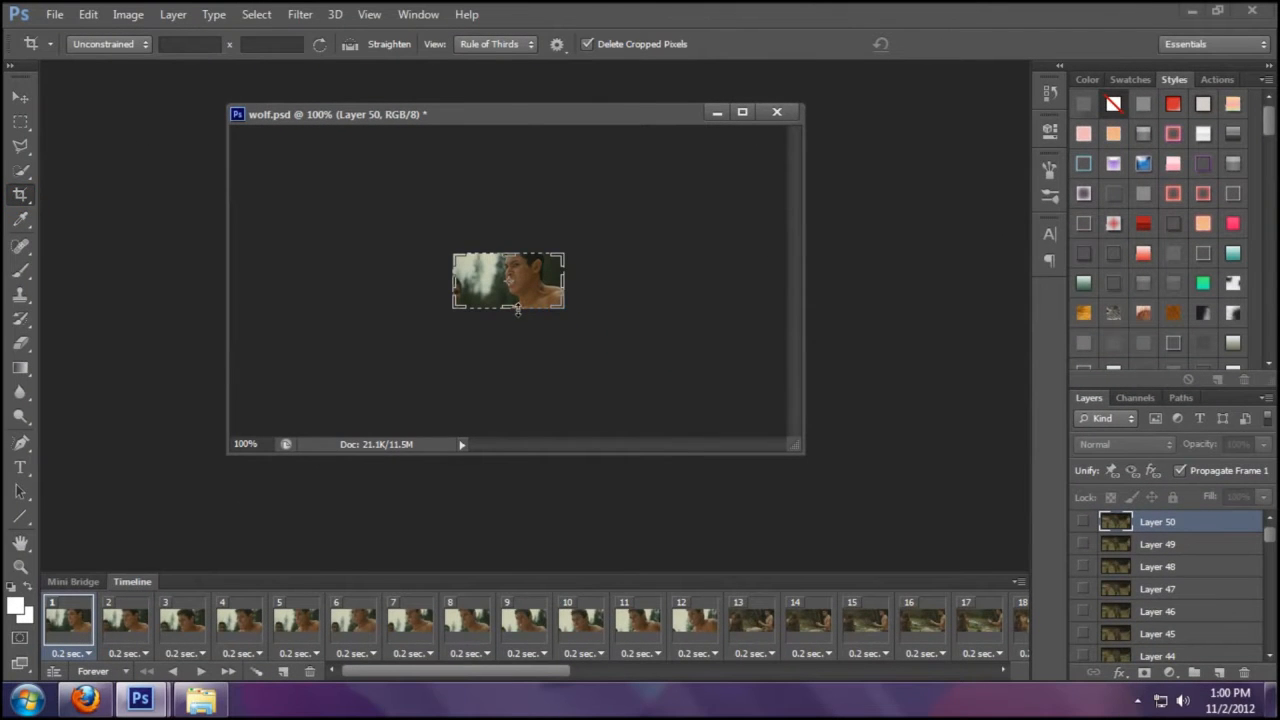
left_click_drag(511, 309, 515, 343)
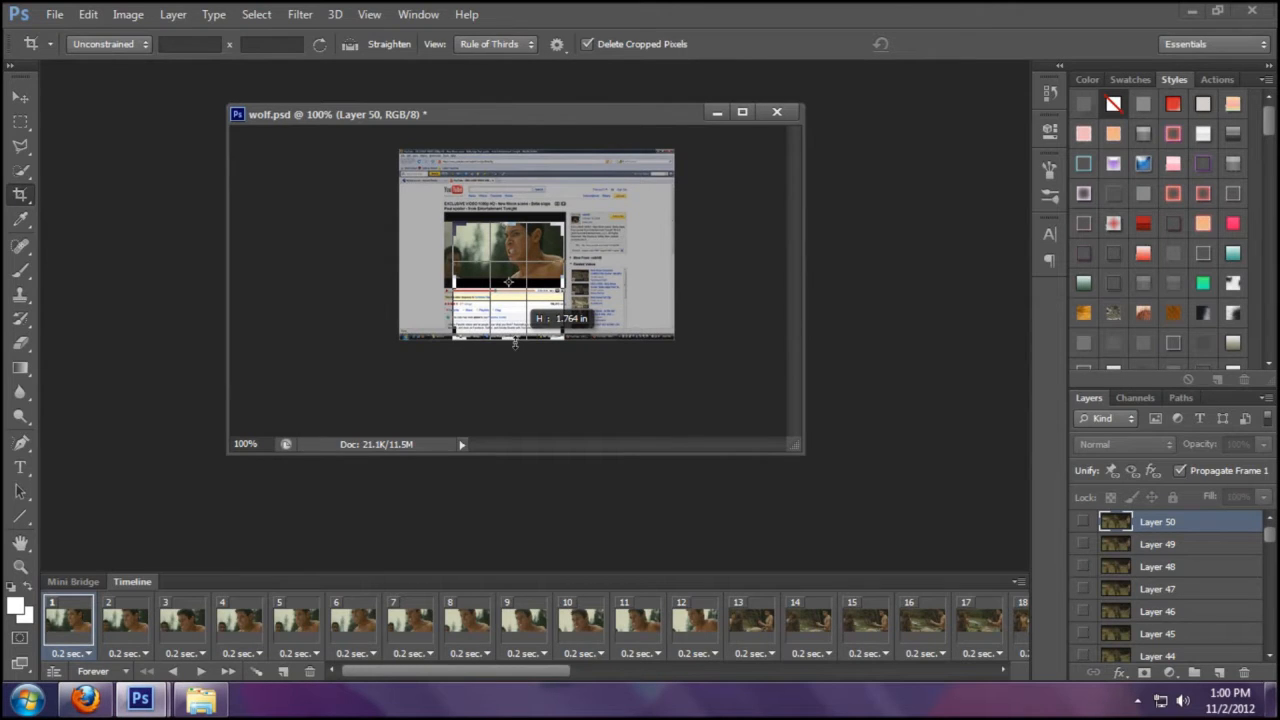
left_click_drag(515, 342, 511, 347)
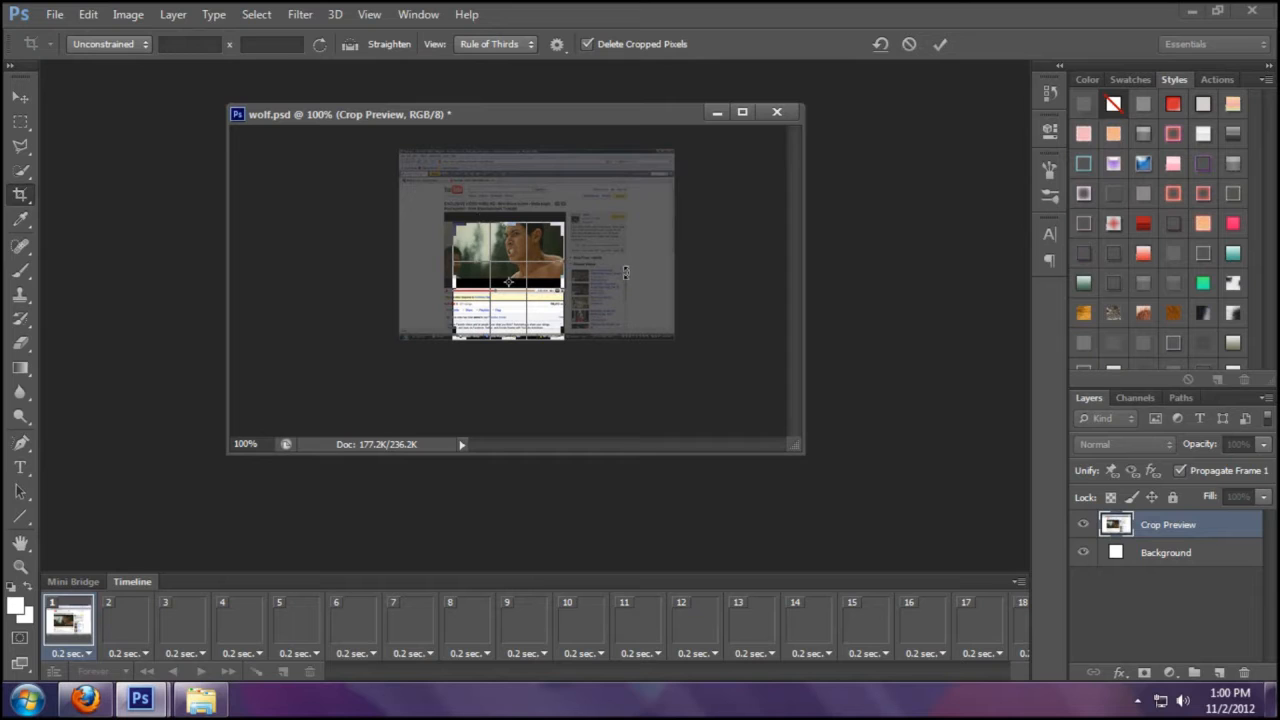
left_click_drag(509, 220, 523, 191)
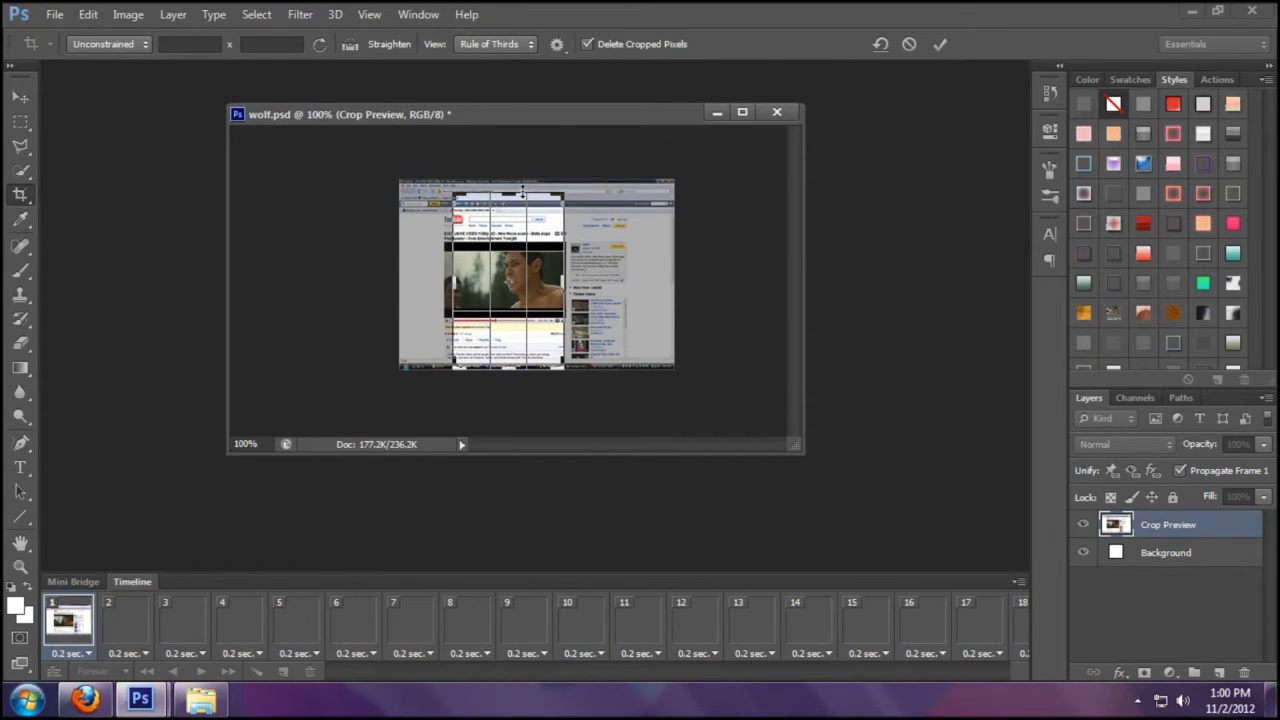
left_click(941, 44)
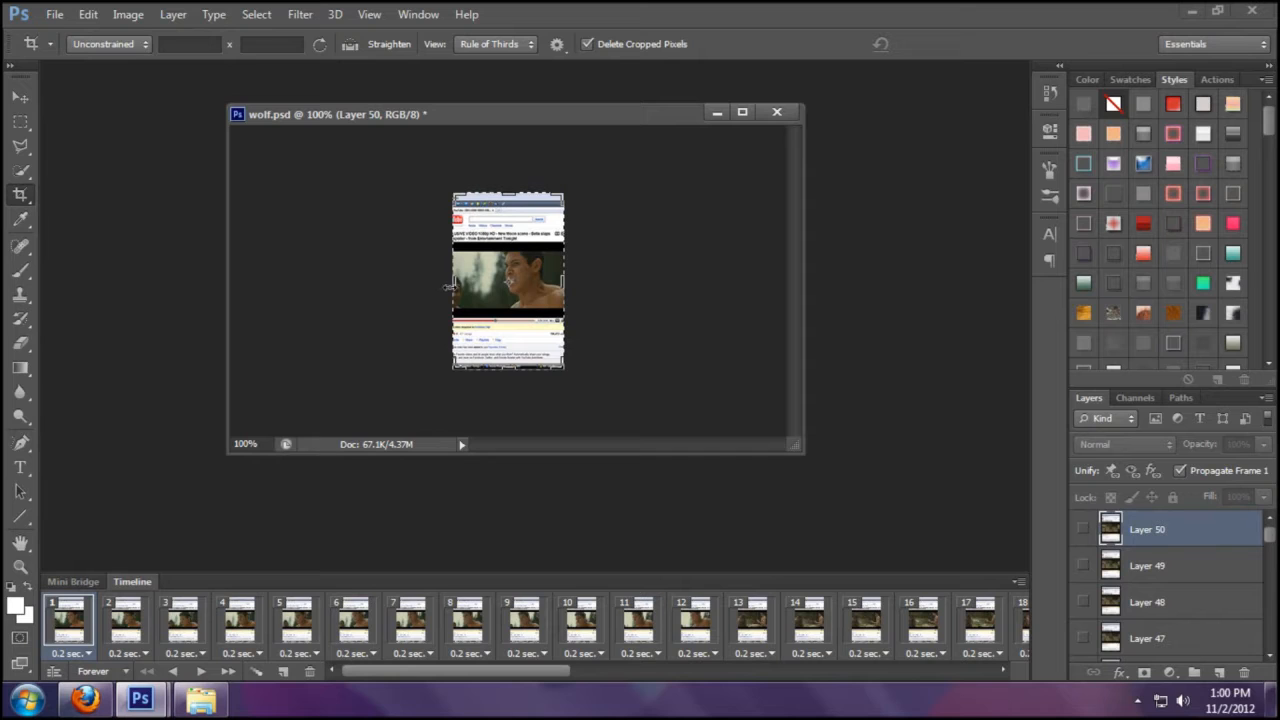
- Zoom wolf.psd to 200% as a docked tab and select the Rectangular Marquee tool
left_click(19, 120)
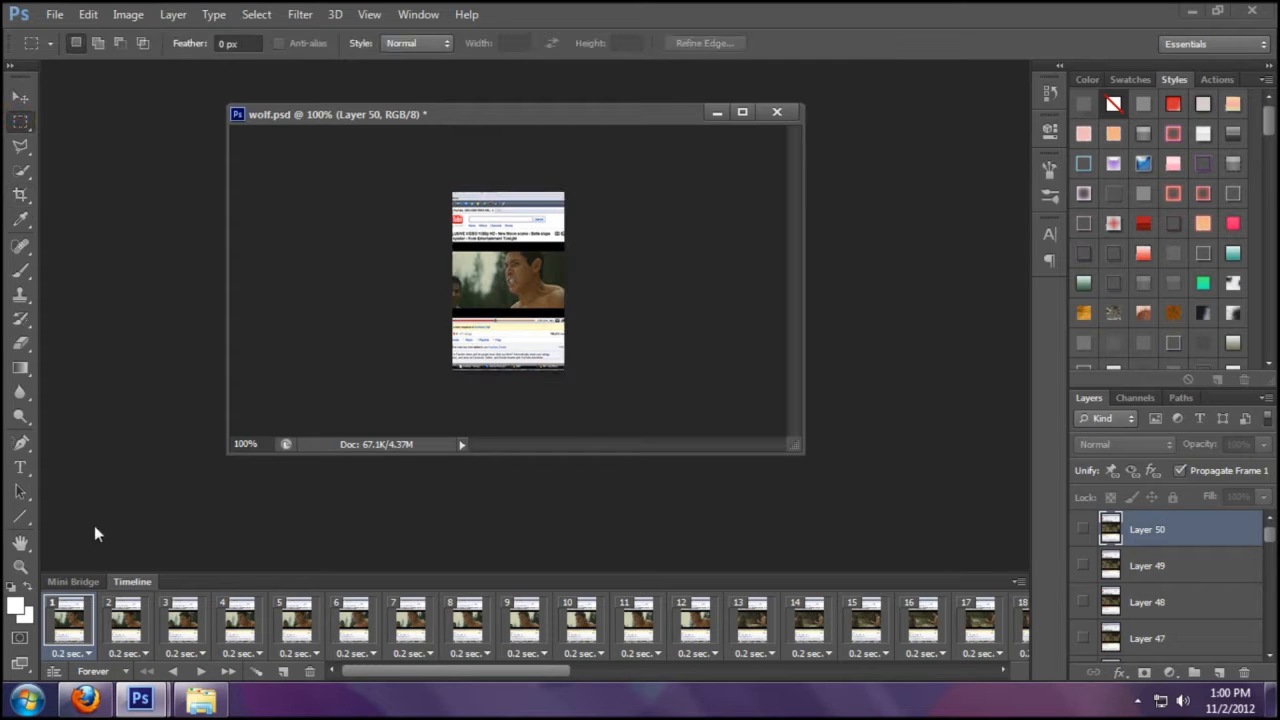
left_click(20, 564)
left_click(508, 245)
left_click_drag(585, 110, 575, 68)
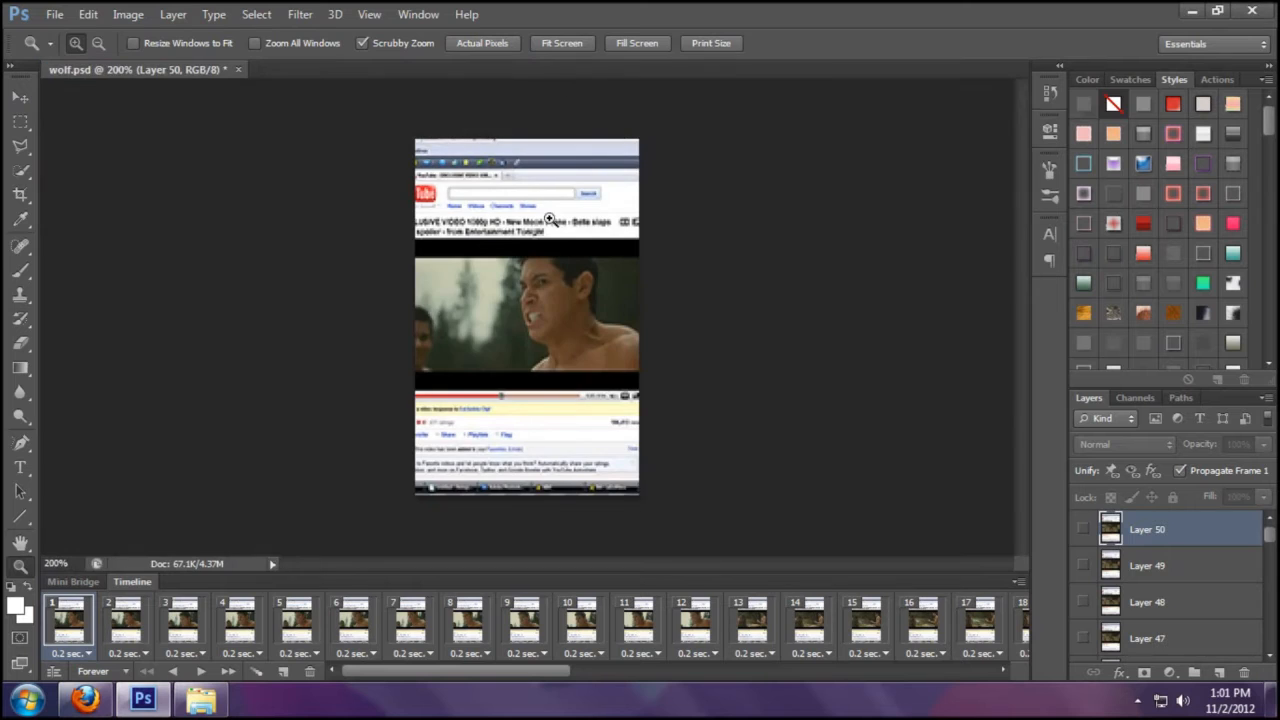
left_click(92, 697)
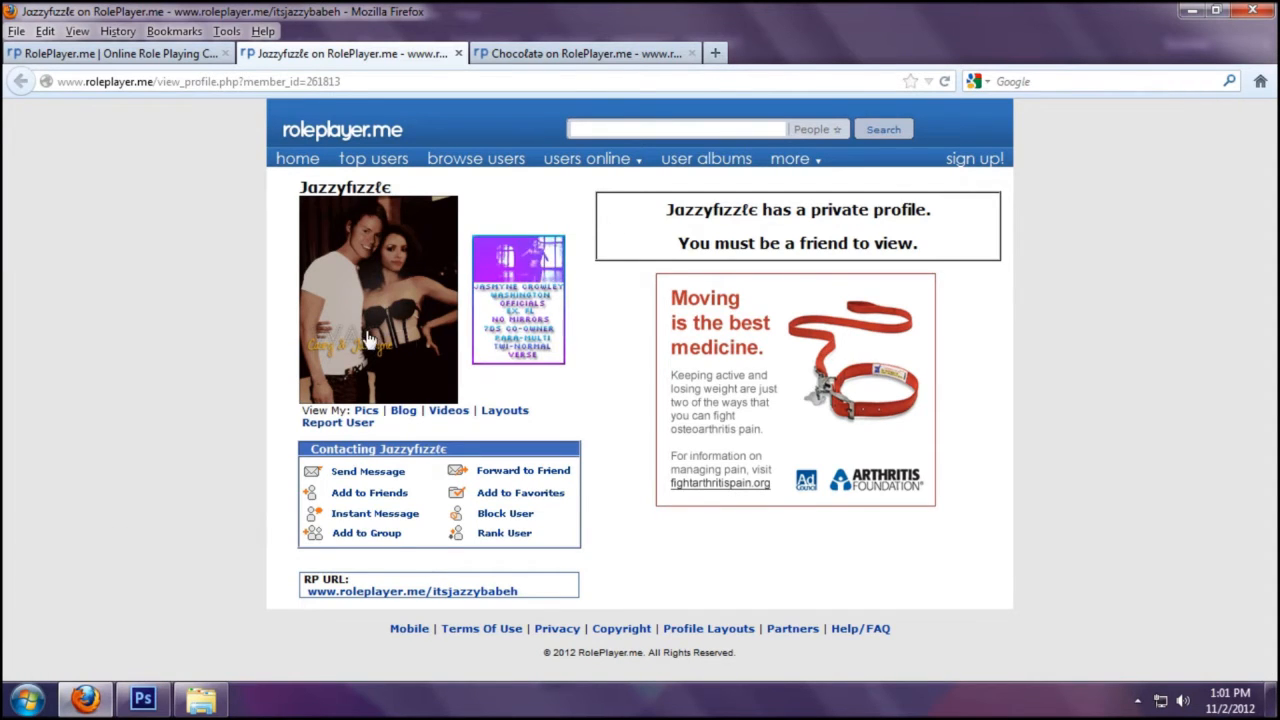
left_click(143, 699)
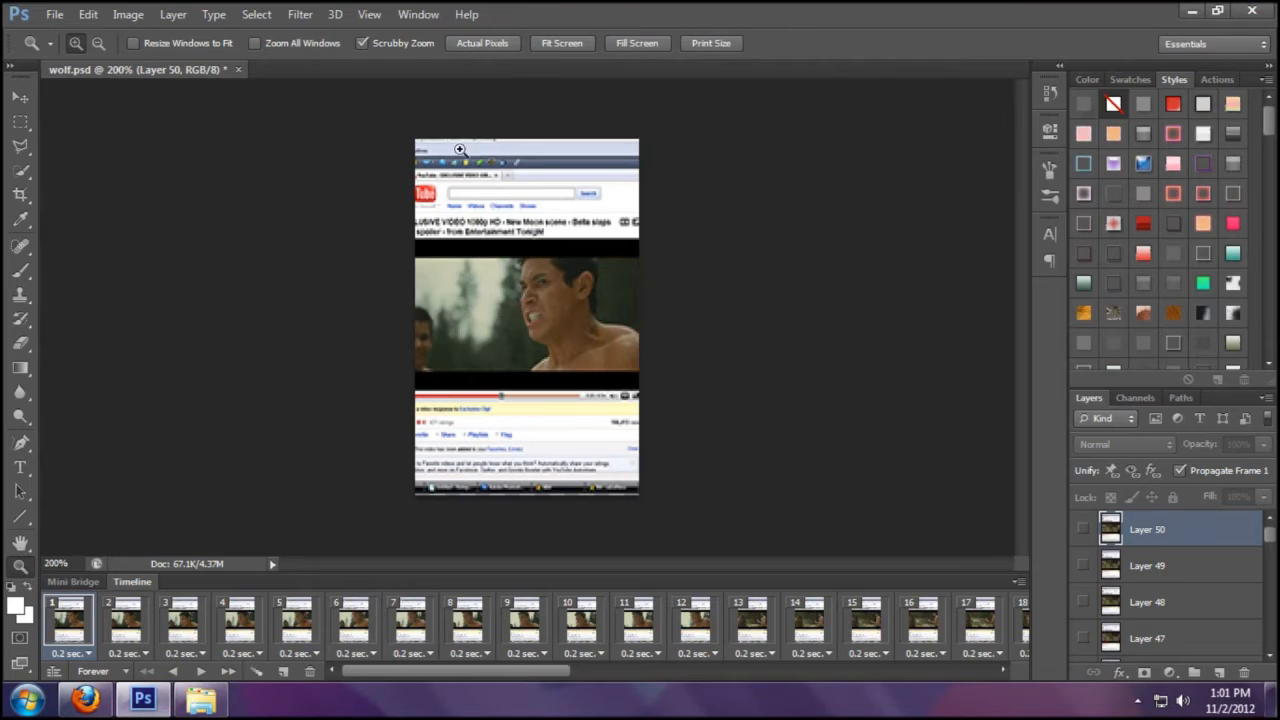
left_click(21, 121)
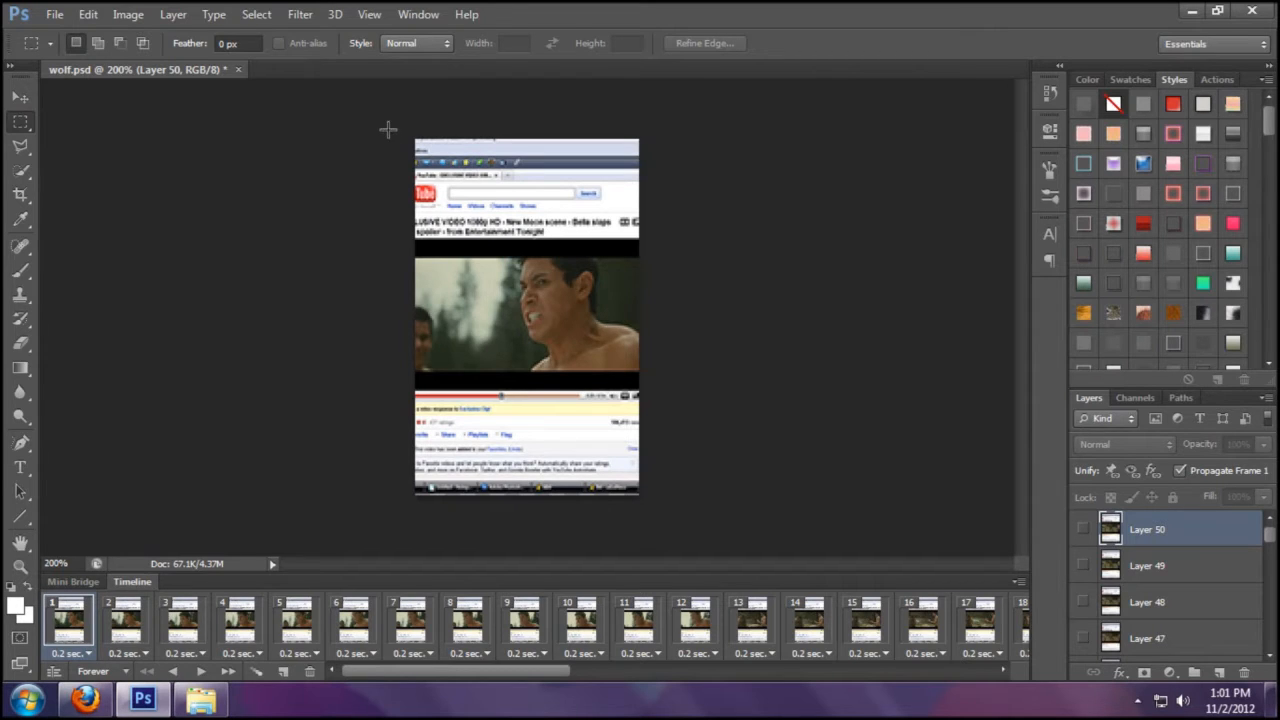
- Select the strip above the video and set the foreground colour to white
left_click_drag(388, 129, 695, 257)
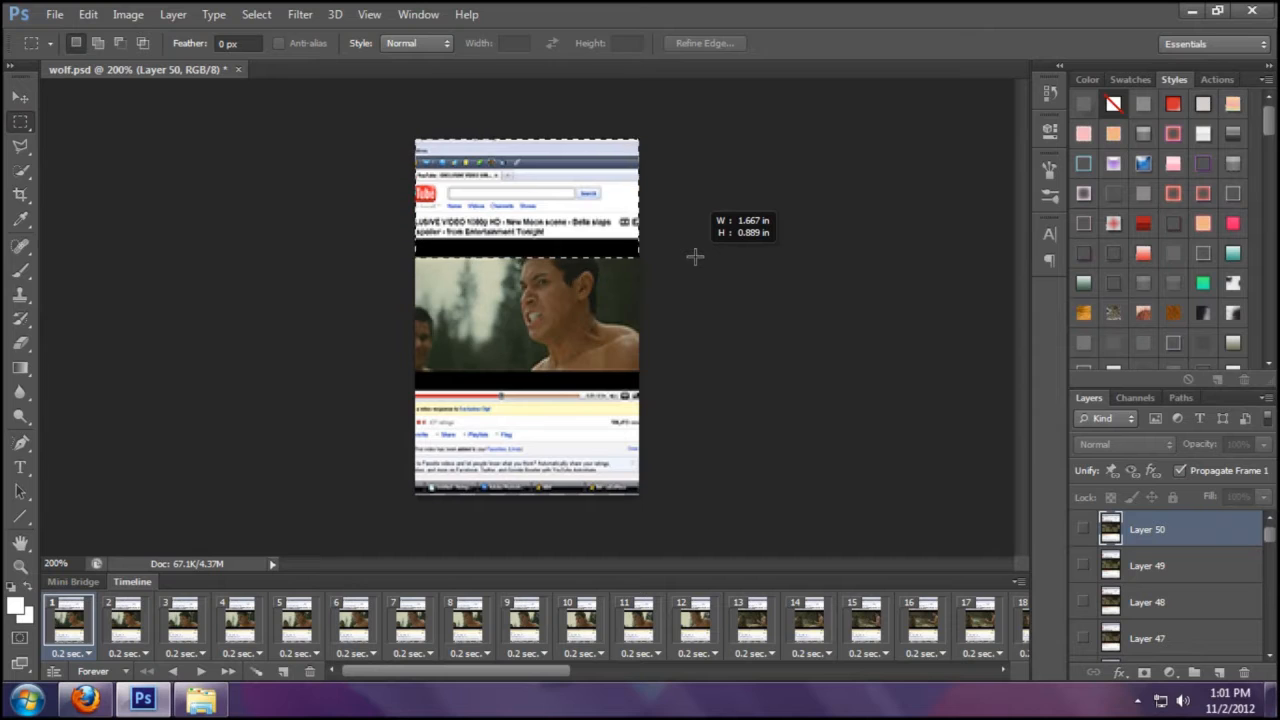
left_click_drag(695, 257, 698, 255)
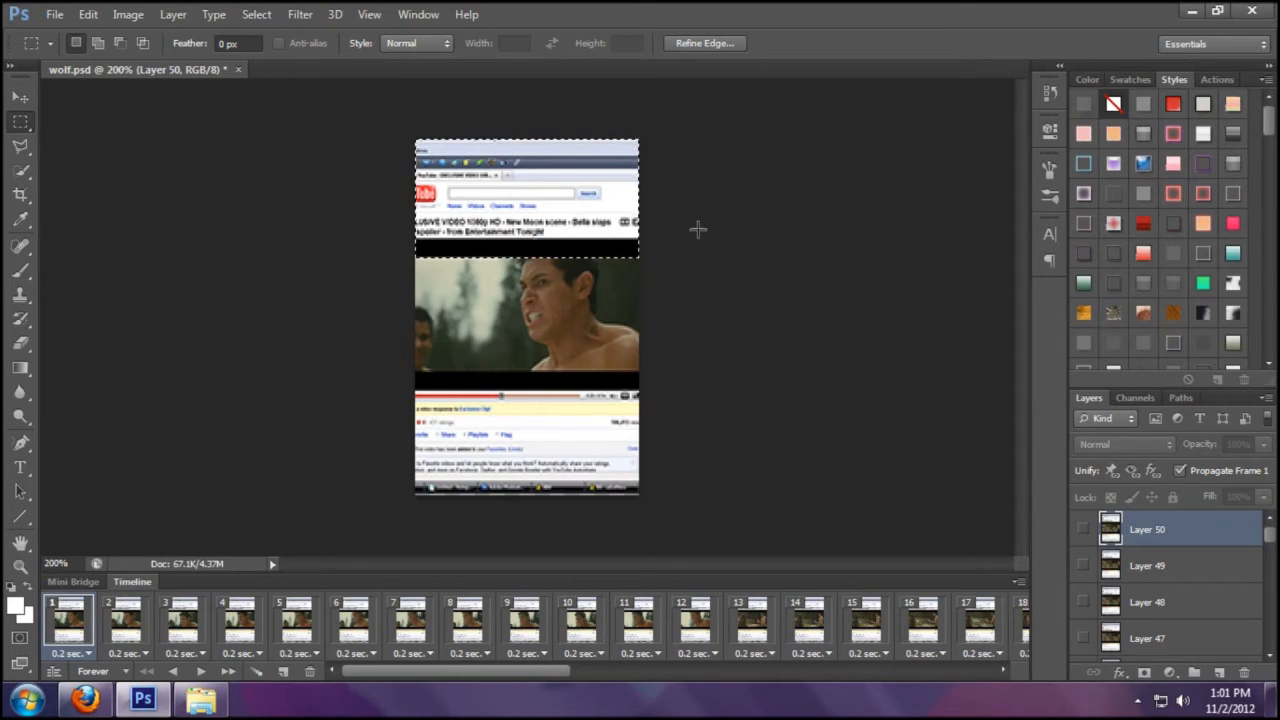
left_click(85, 698)
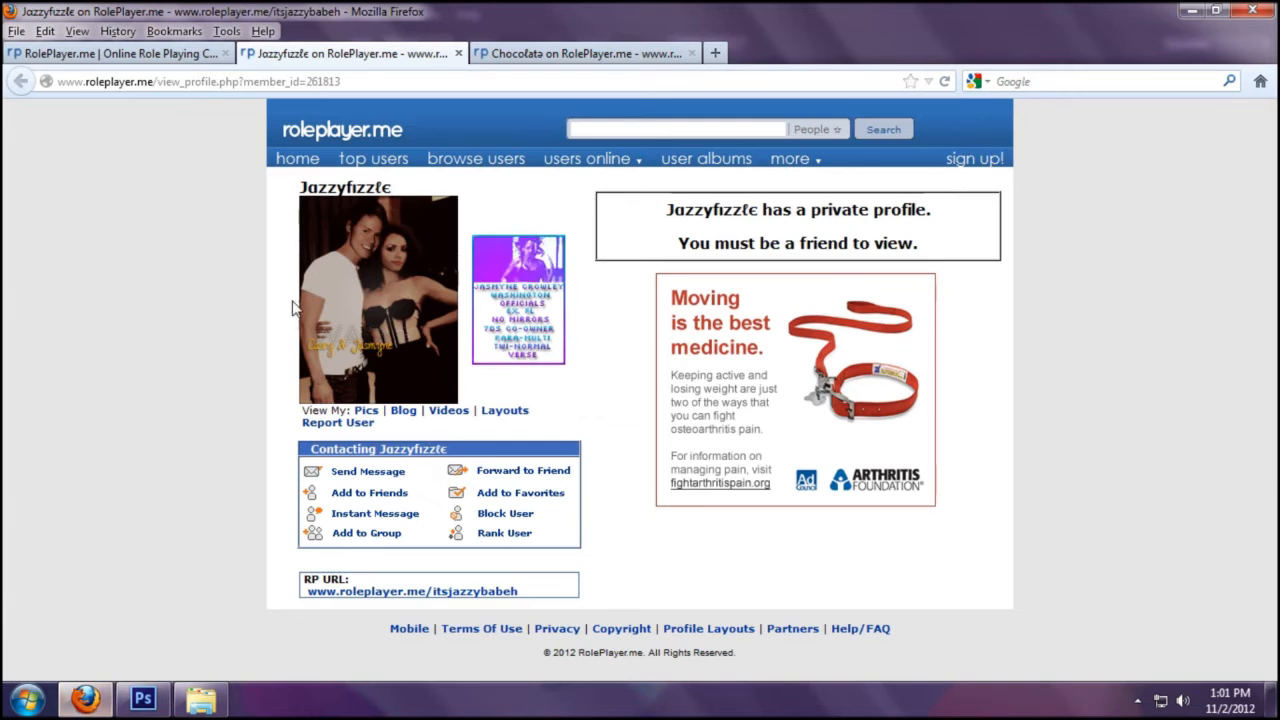
left_click(143, 699)
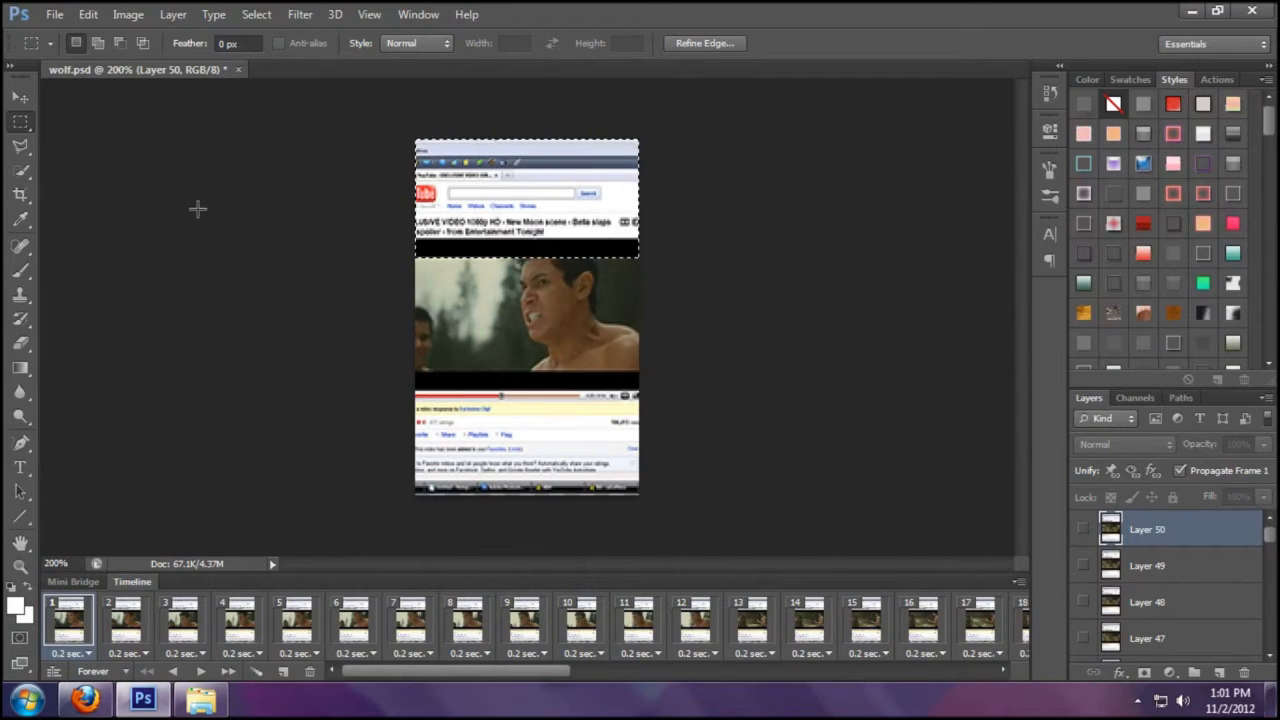
left_click(1086, 80)
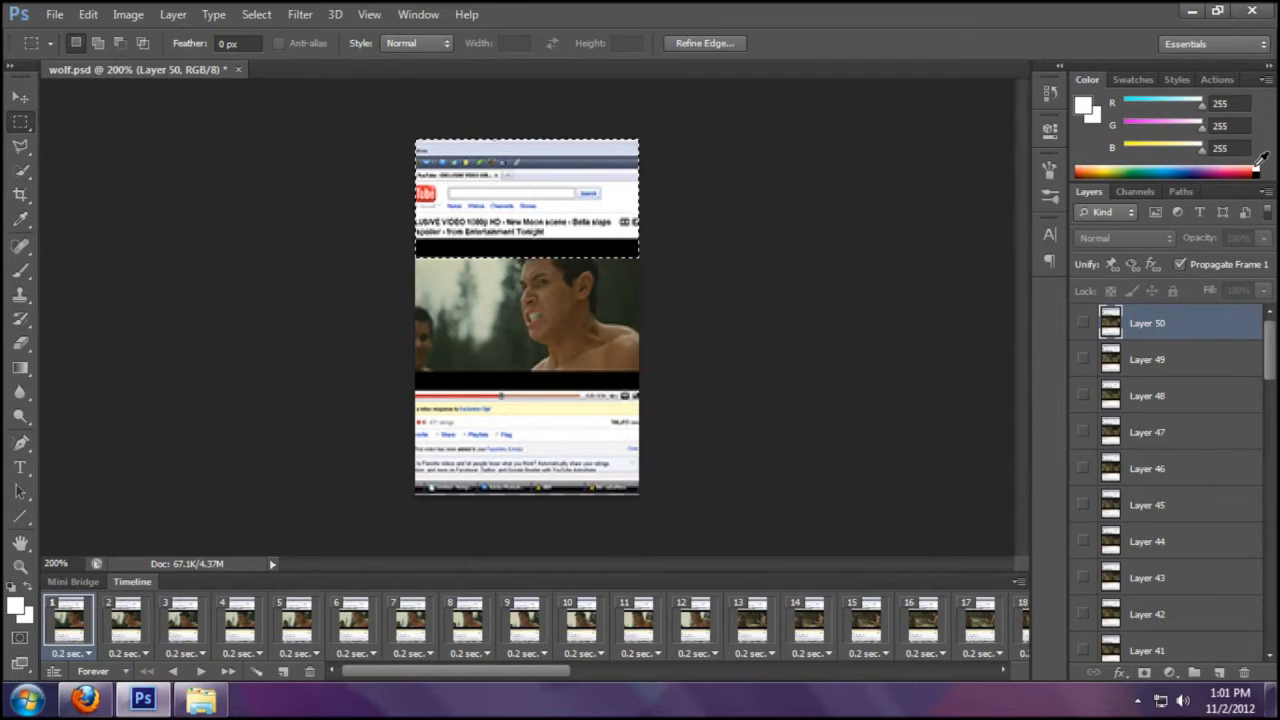
left_click(85, 699)
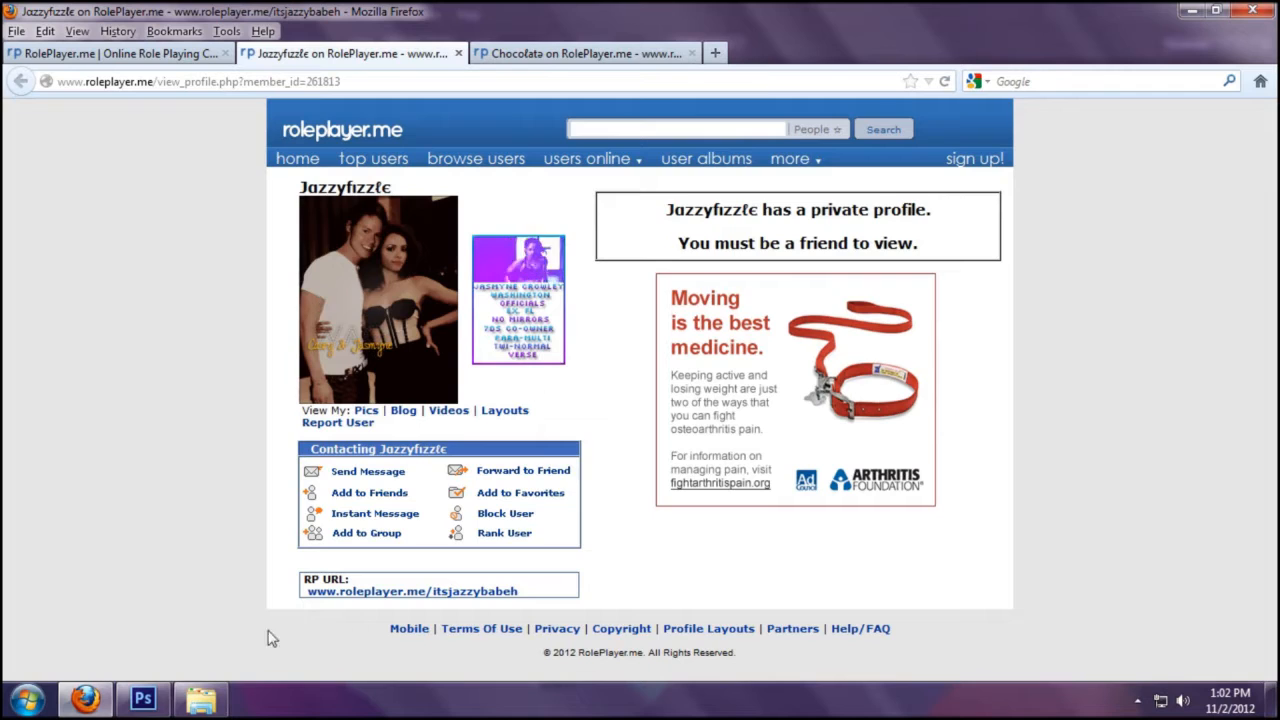
left_click(143, 699)
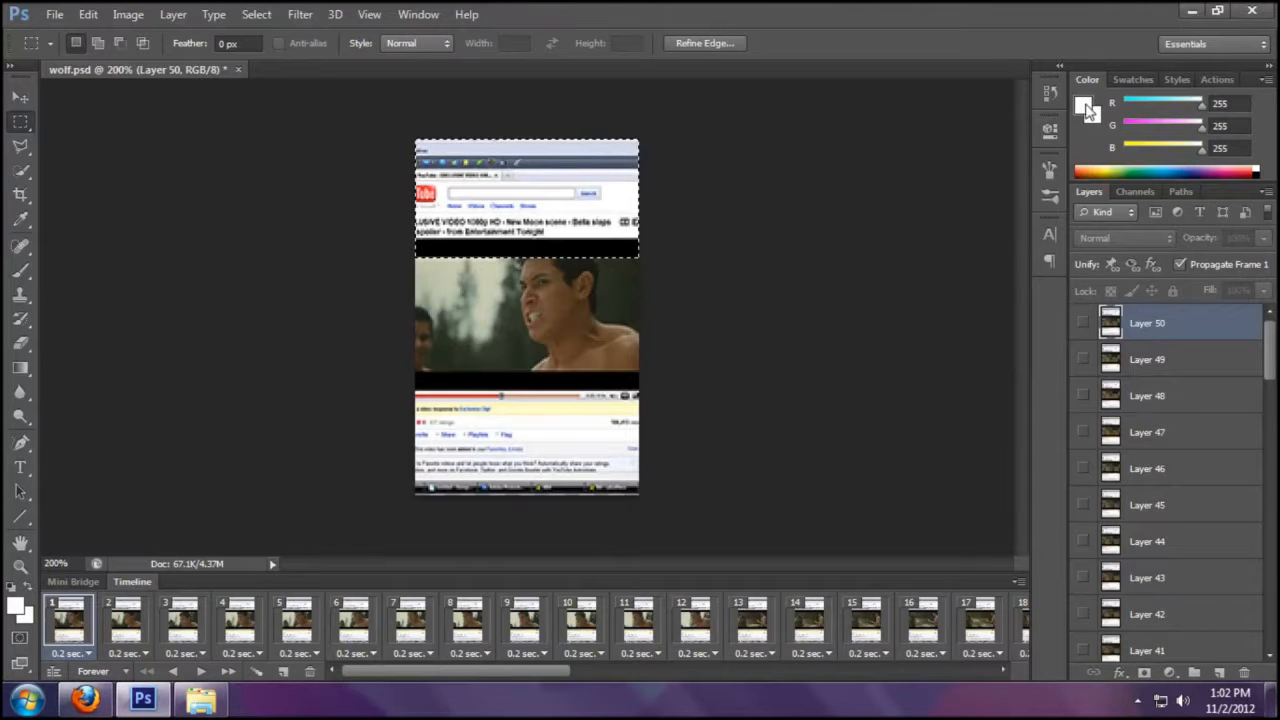
left_click(1089, 109)
left_click(1150, 399)
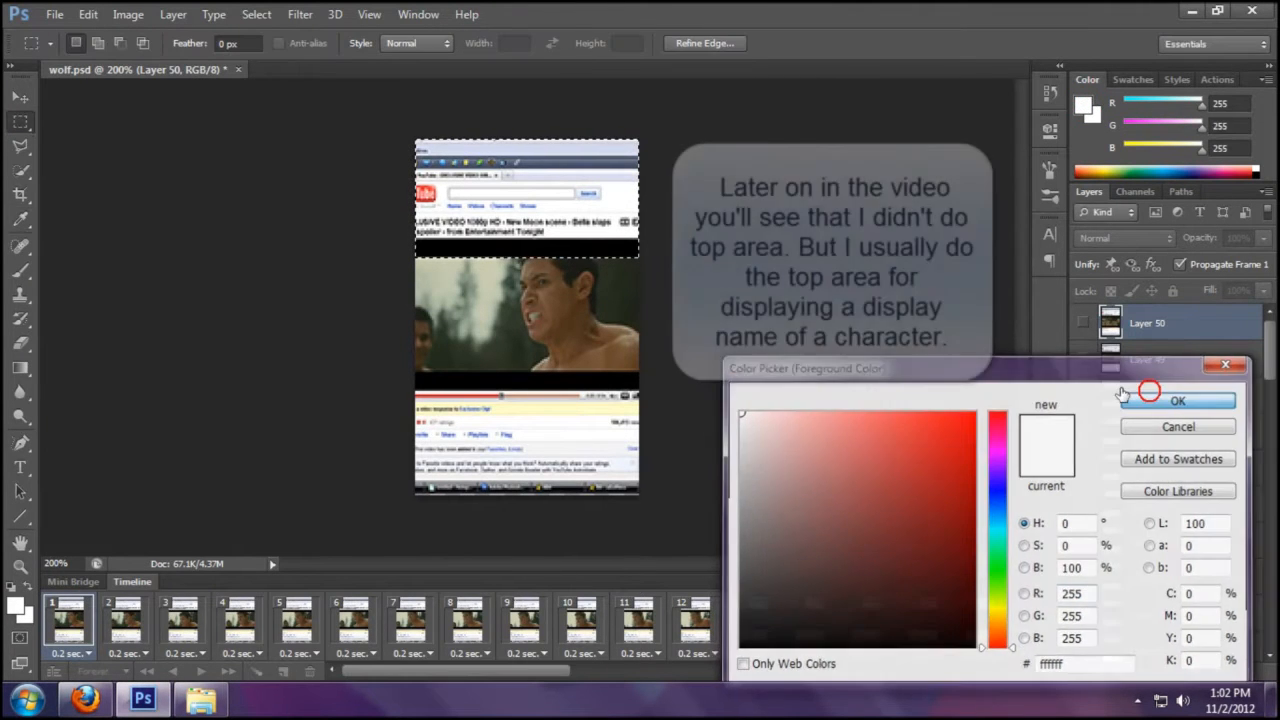
- Add a new layer and brush the top selection white
left_click(20, 270)
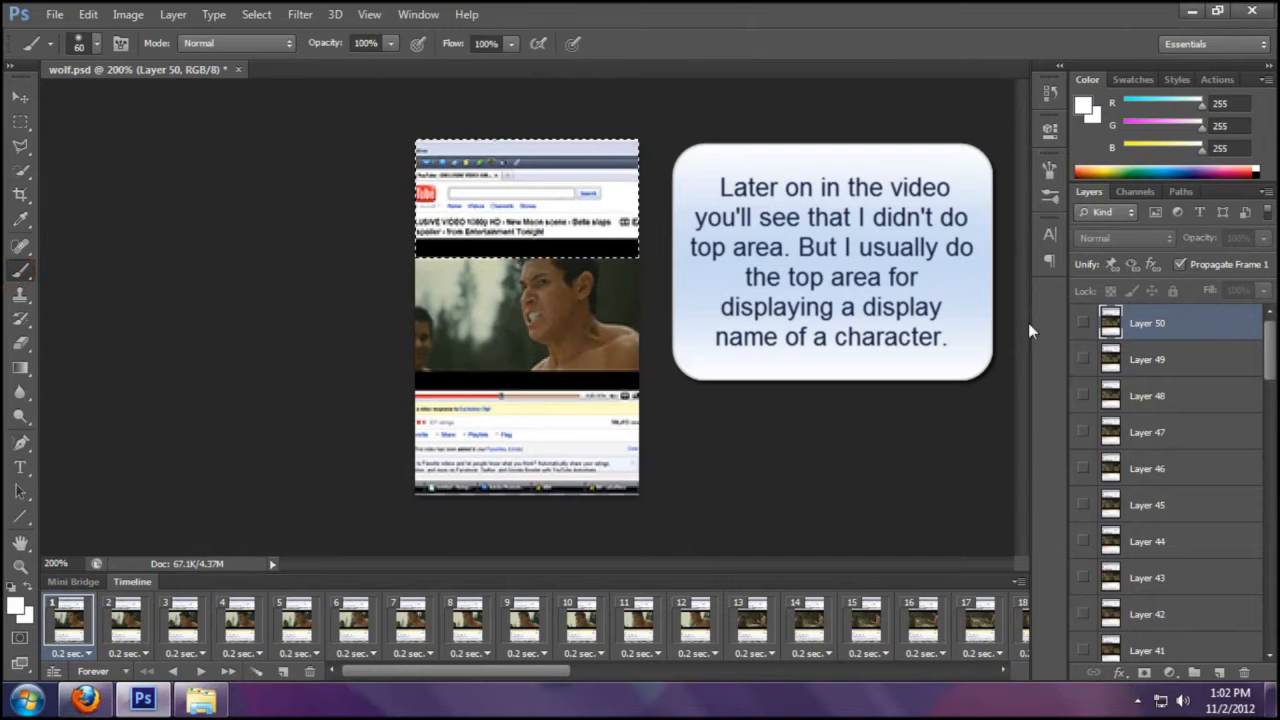
left_click(1219, 672)
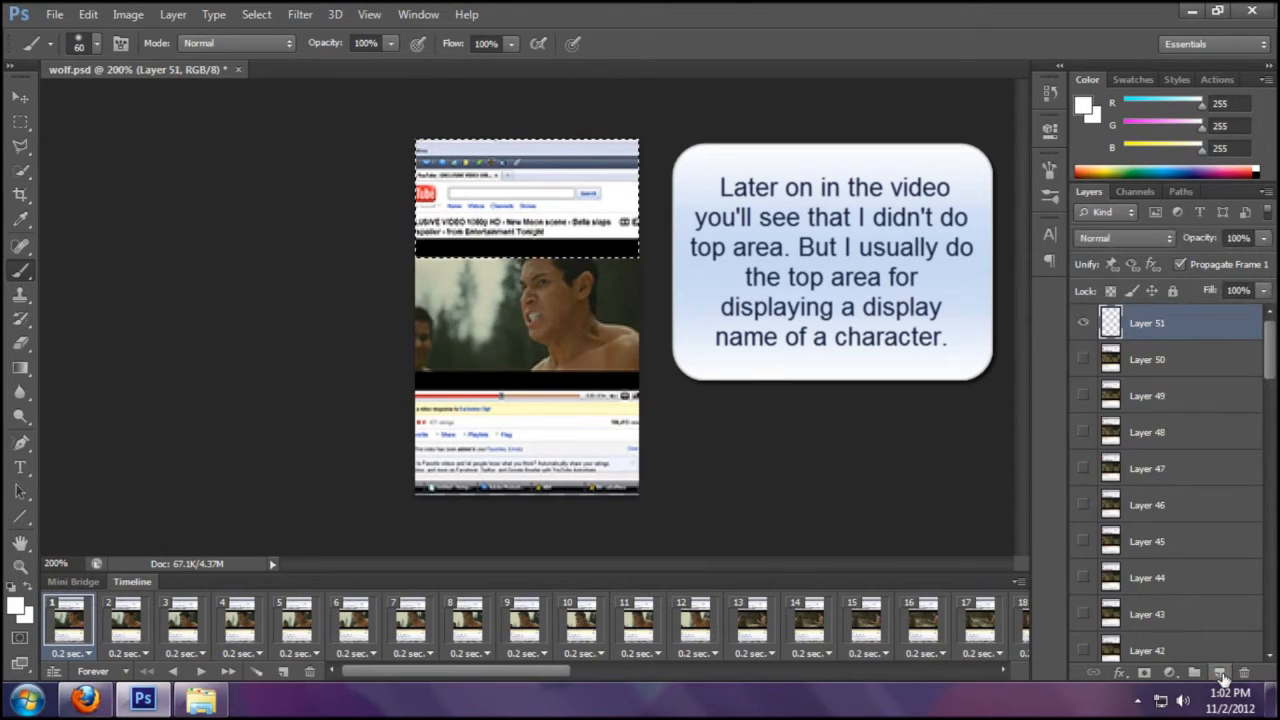
mouse_move(680, 165)
left_mouse_down()
mouse_move(323, 143)
mouse_move(760, 185)
left_mouse_up()
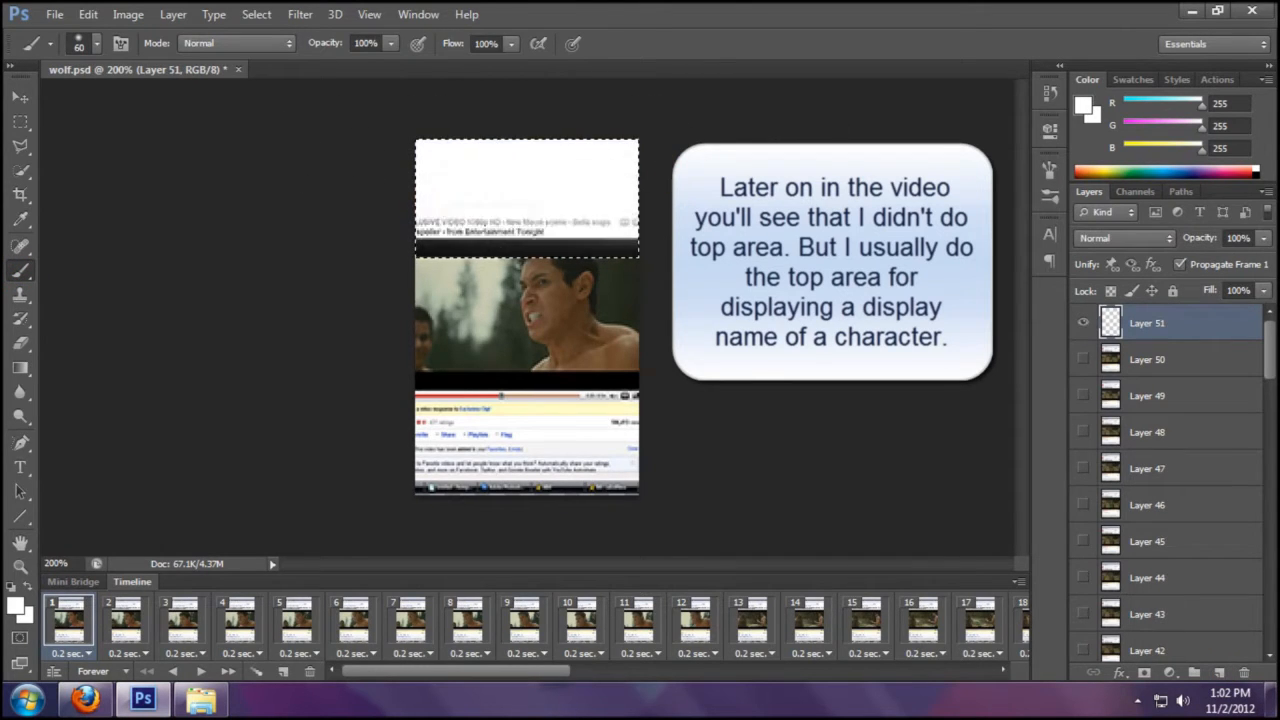
left_click_drag(469, 196, 443, 251)
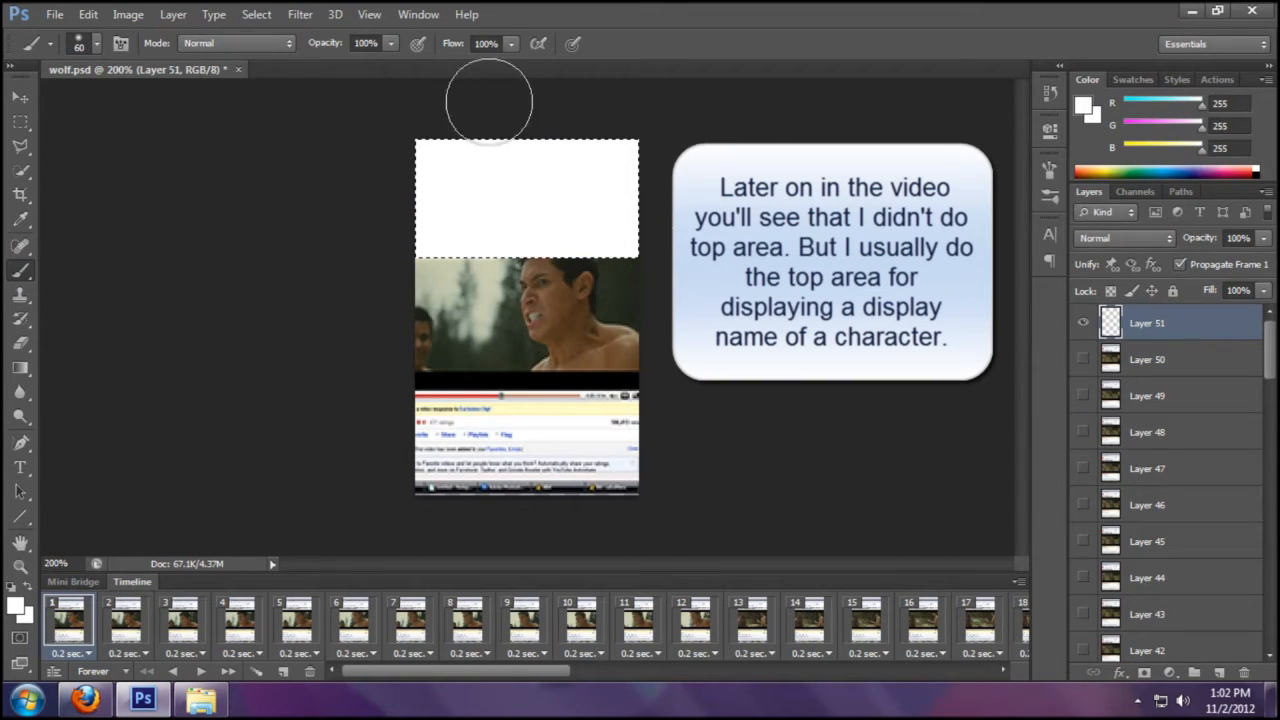
- Select the strip below the video and brush it white
left_click(20, 121)
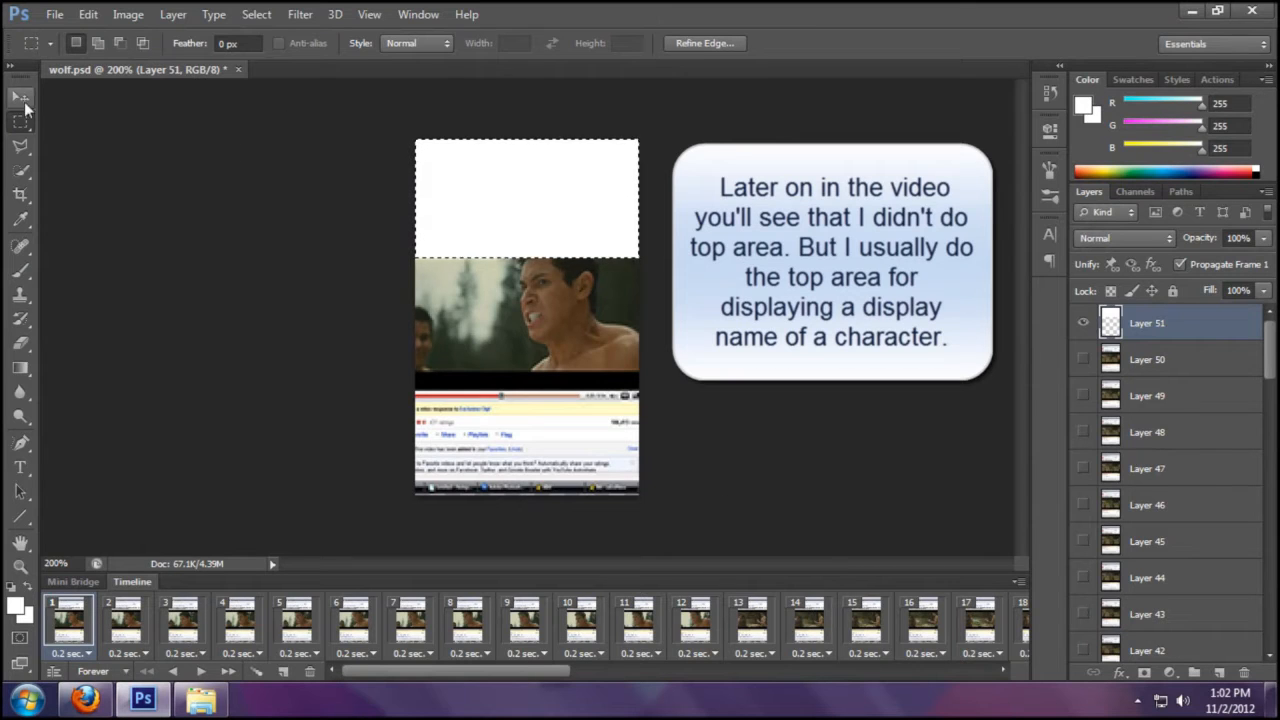
left_click_drag(674, 514, 363, 369)
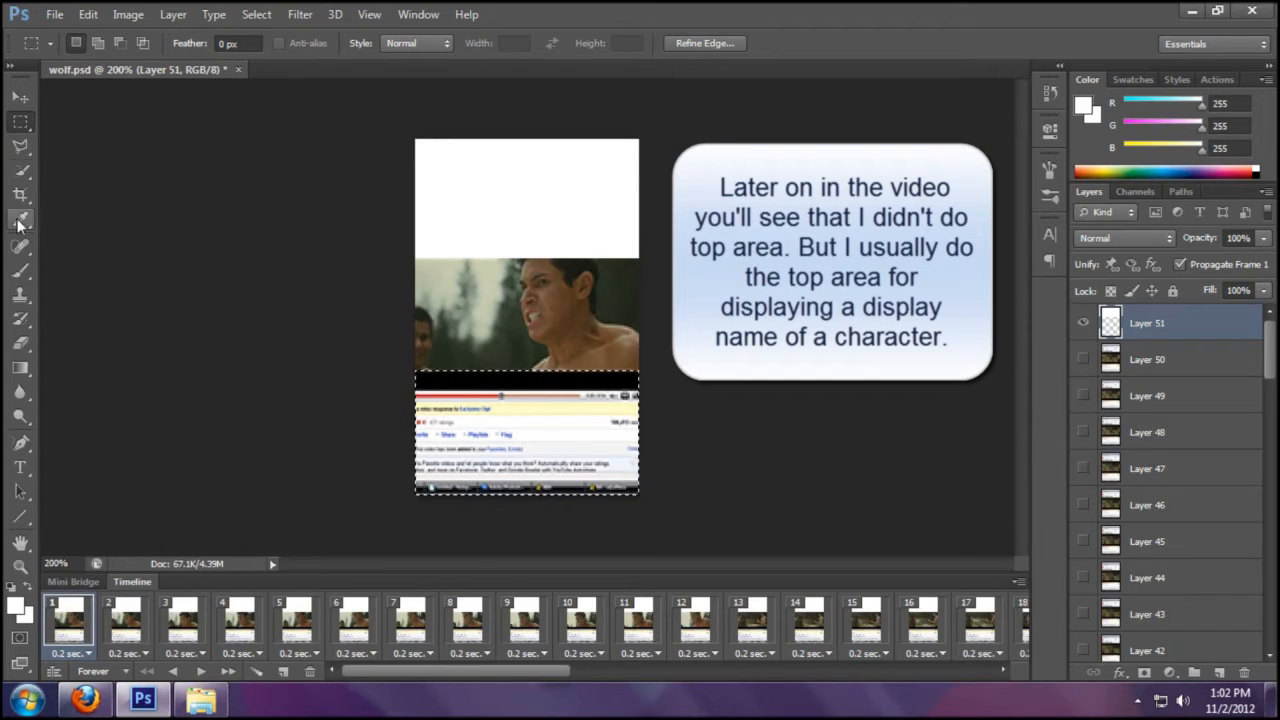
left_click(15, 273)
mouse_move(414, 329)
left_mouse_down()
mouse_move(328, 389)
mouse_move(638, 385)
mouse_move(244, 402)
mouse_move(586, 448)
mouse_move(463, 477)
mouse_move(271, 449)
left_mouse_up()
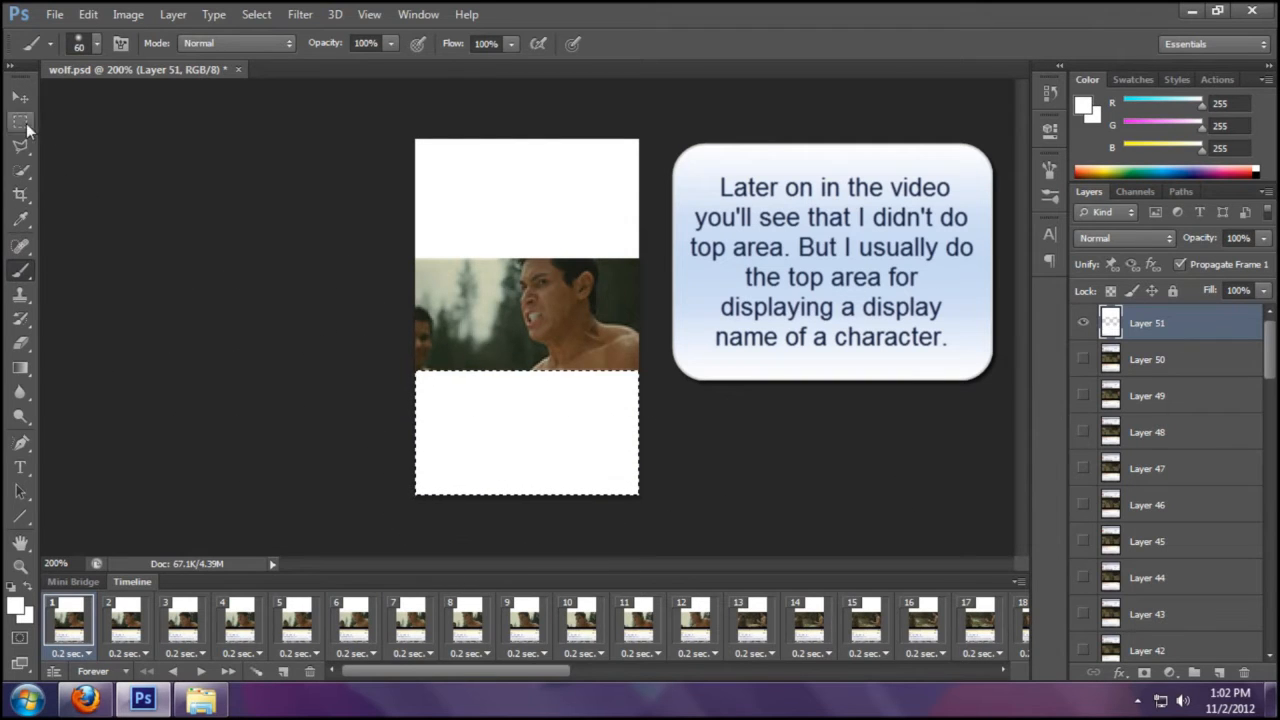
left_click(20, 121)
- Deselect, play and stop the animation, return to frame 1, and view the Firefox profile
key("ctrl+d")
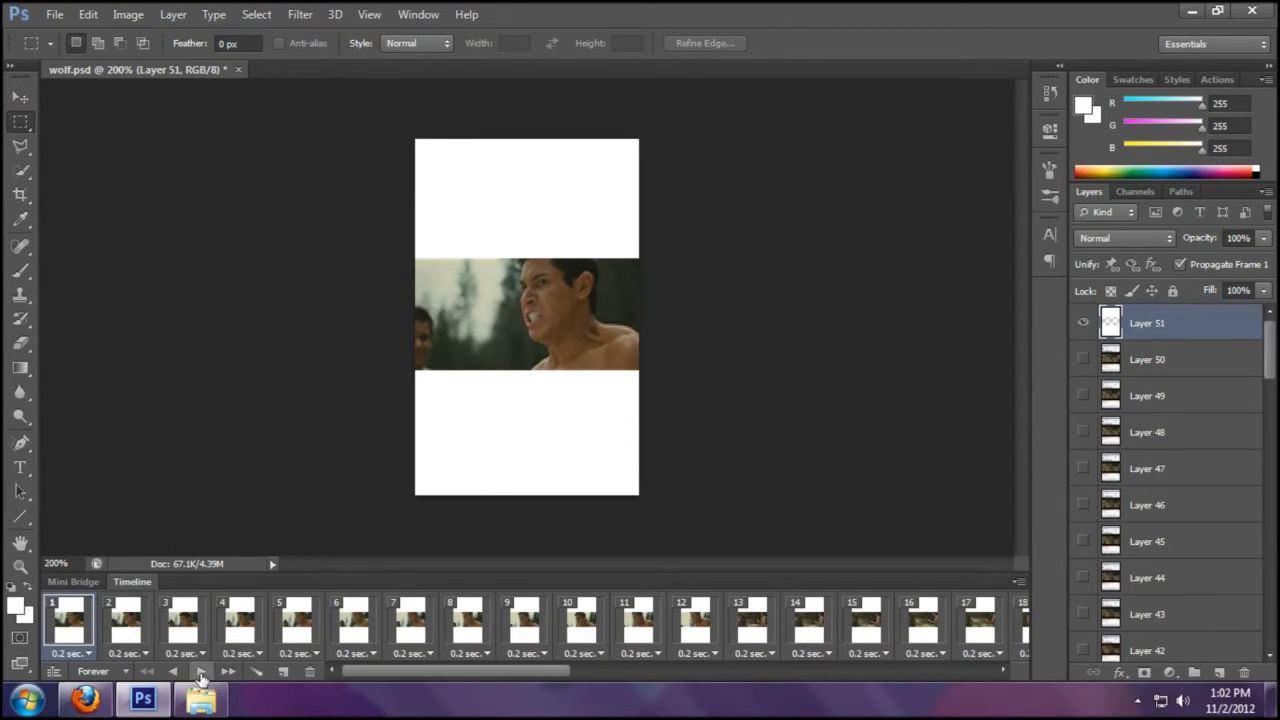
left_click(198, 672)
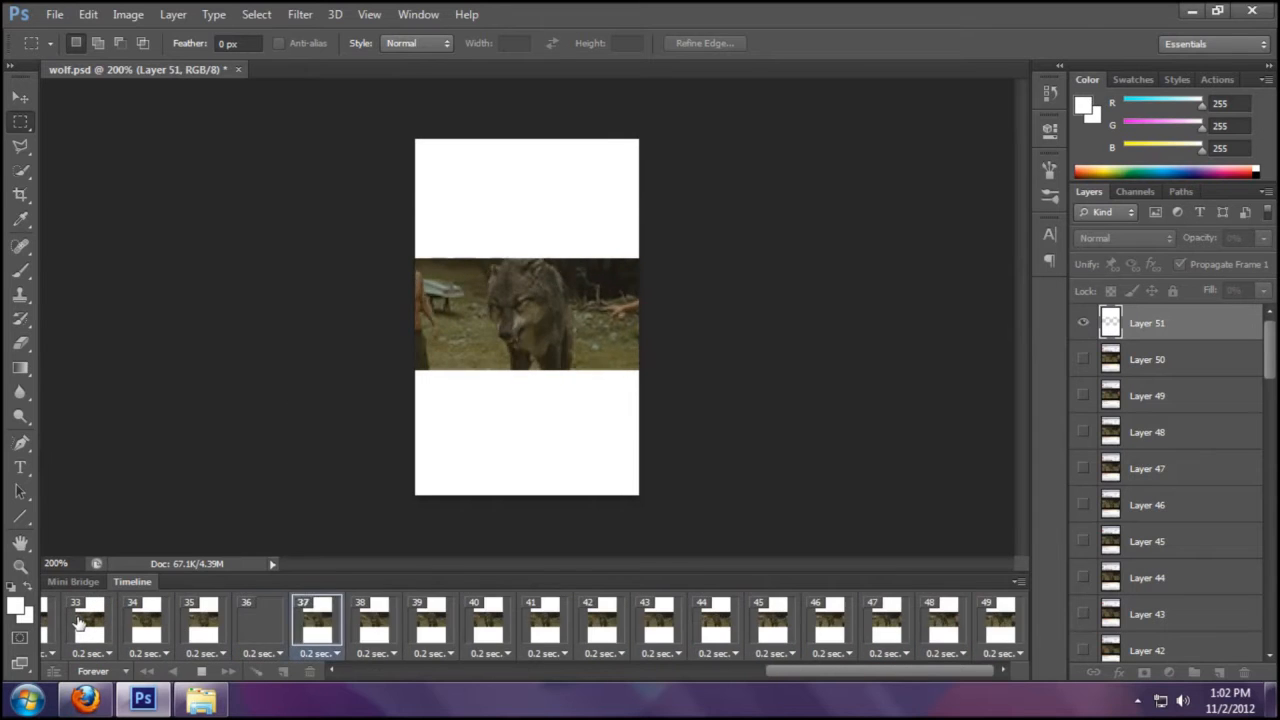
left_click(205, 671)
left_click(720, 671)
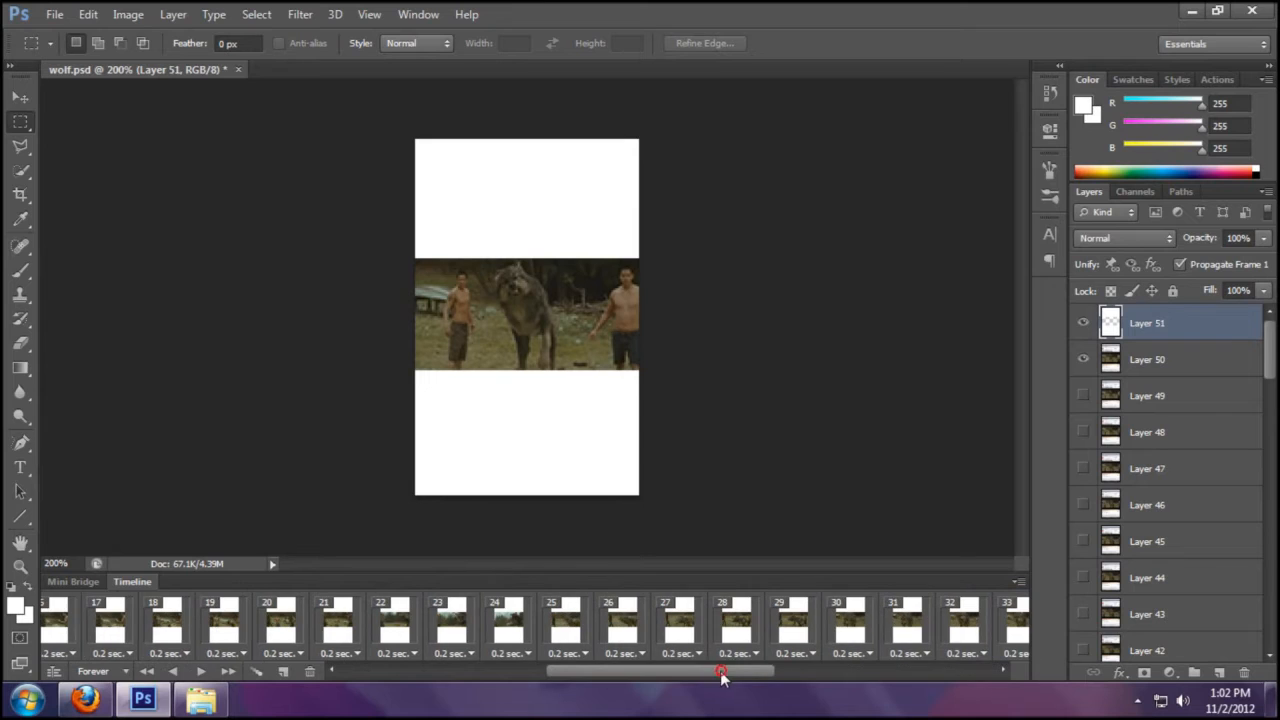
left_click(337, 672)
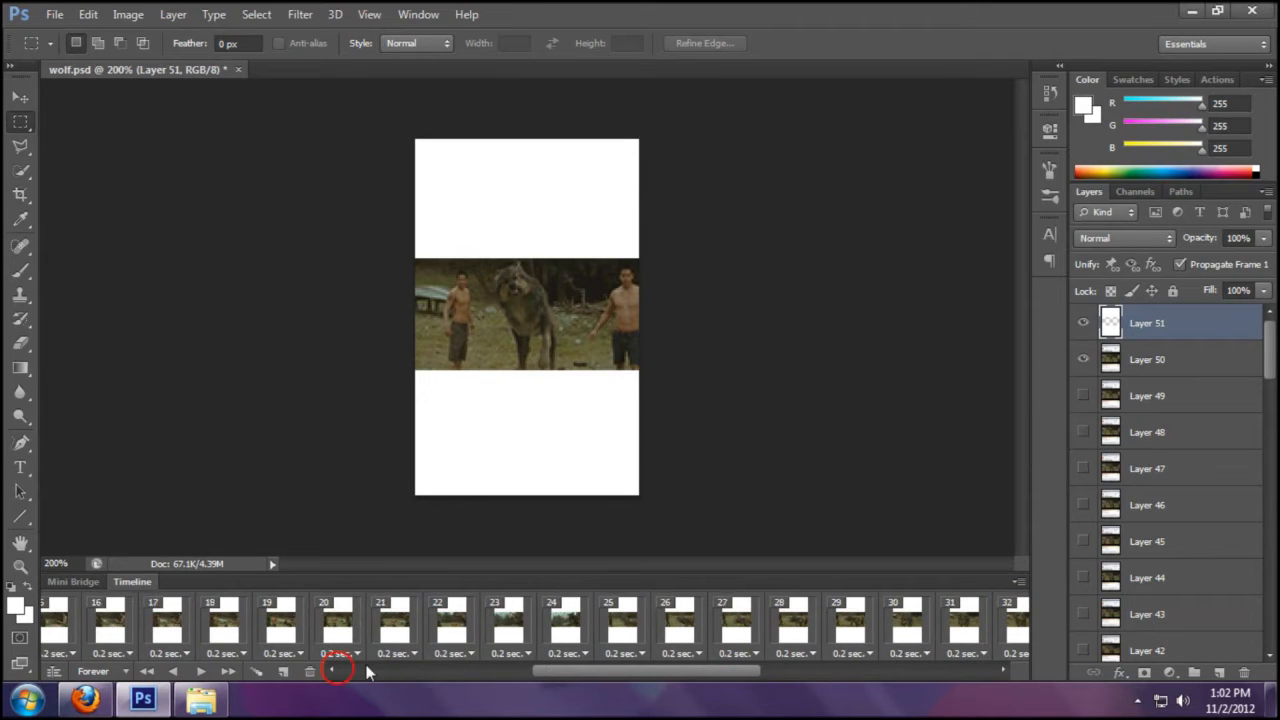
left_click(76, 620)
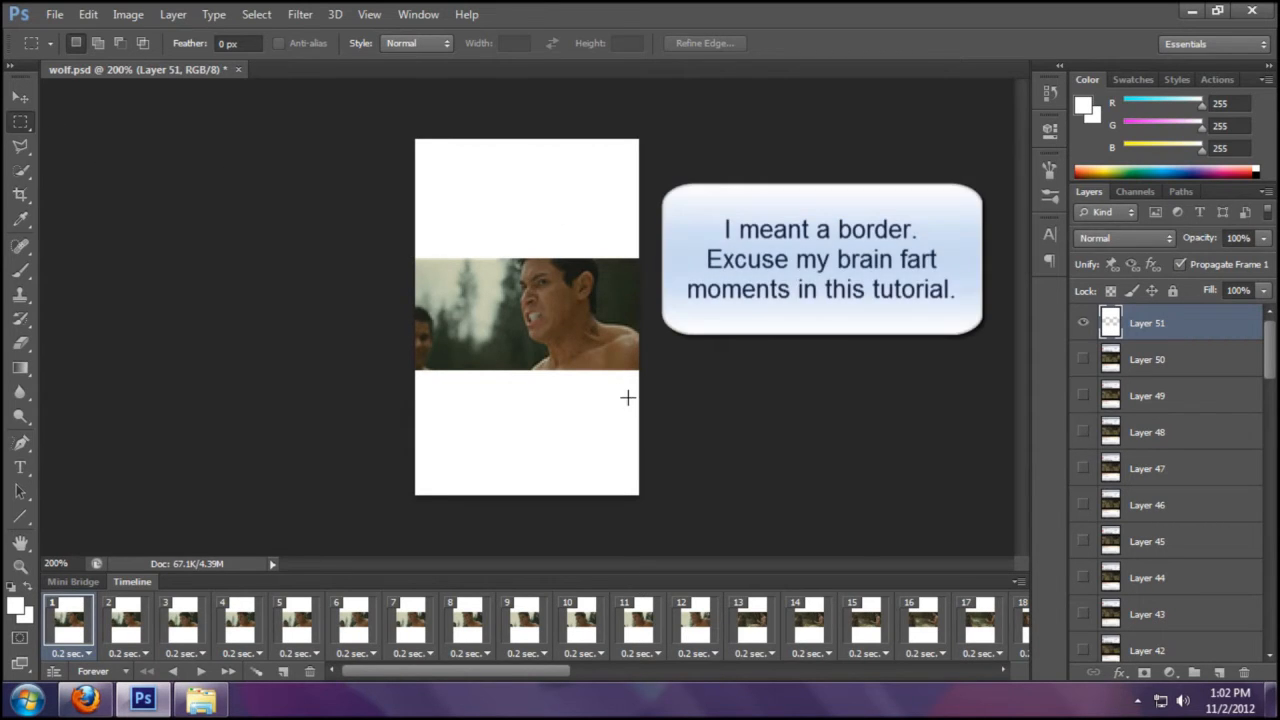
left_click(85, 699)
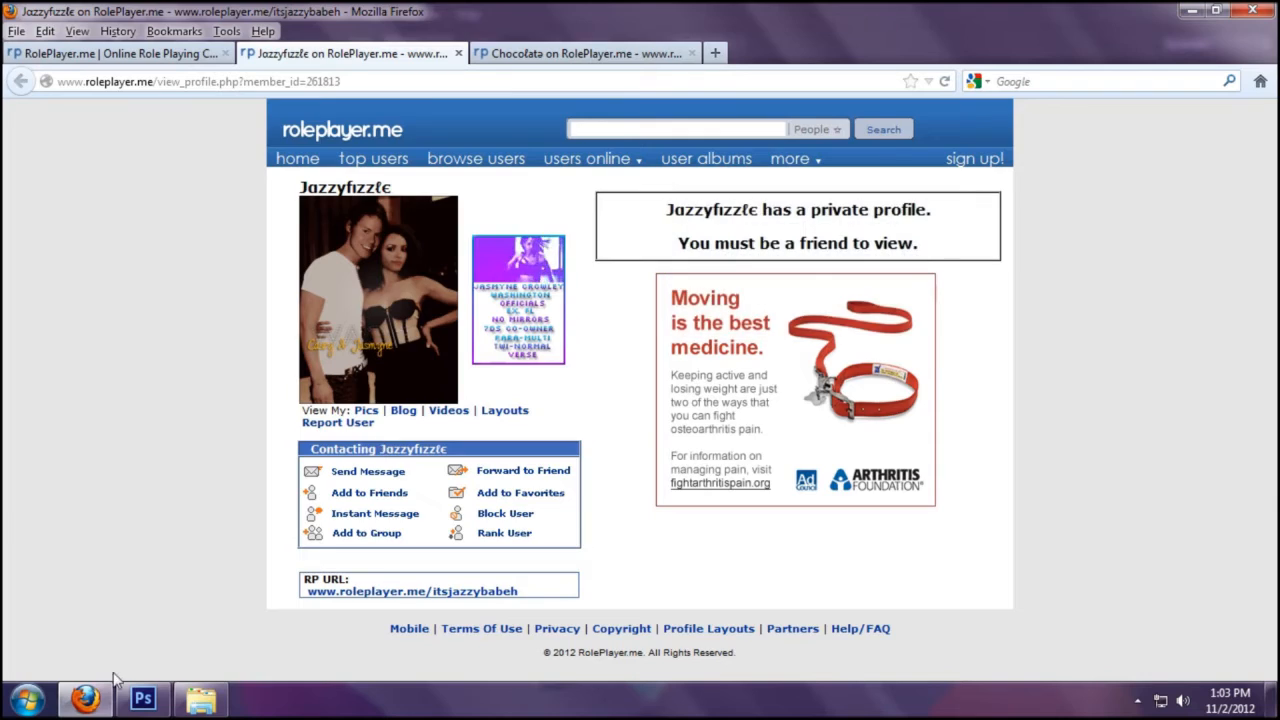
- Switch from Firefox back to the wolf.psd animation in Photoshop
left_click(136, 697)
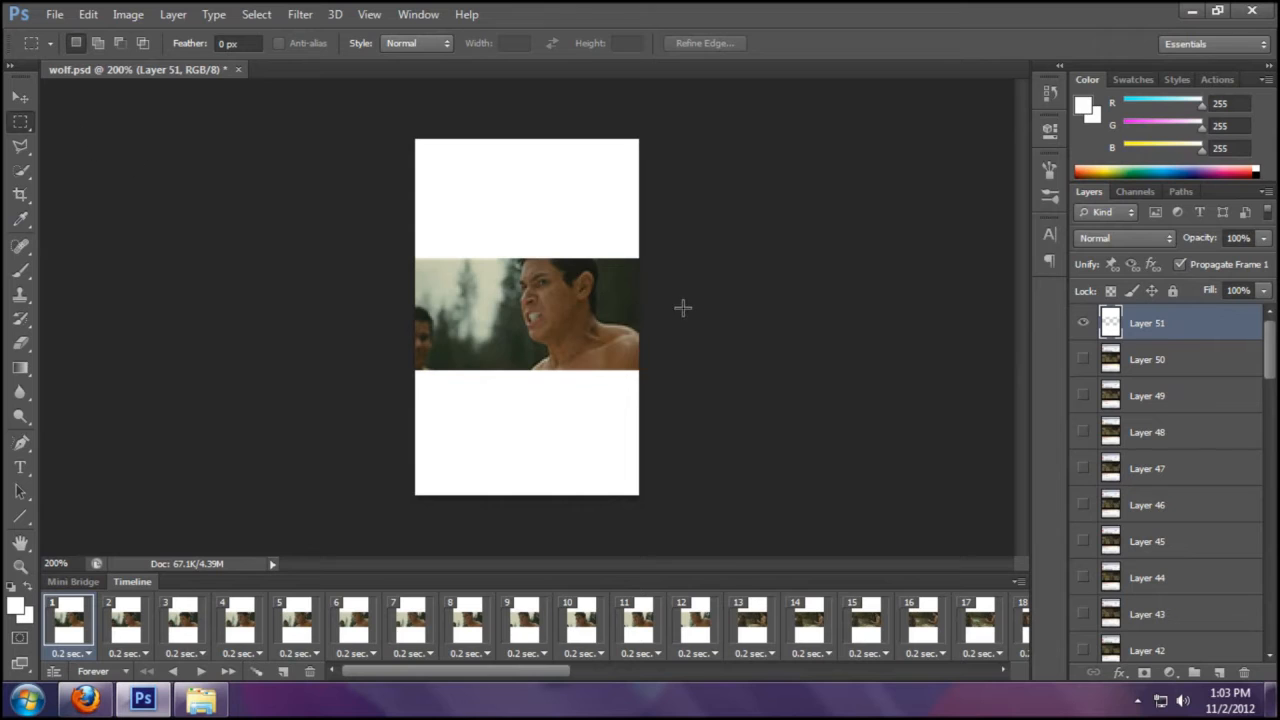
- Recrop wolf.psd, trimming the white area above the video and extending the canvas below
left_click(21, 196)
left_click_drag(528, 141, 543, 202)
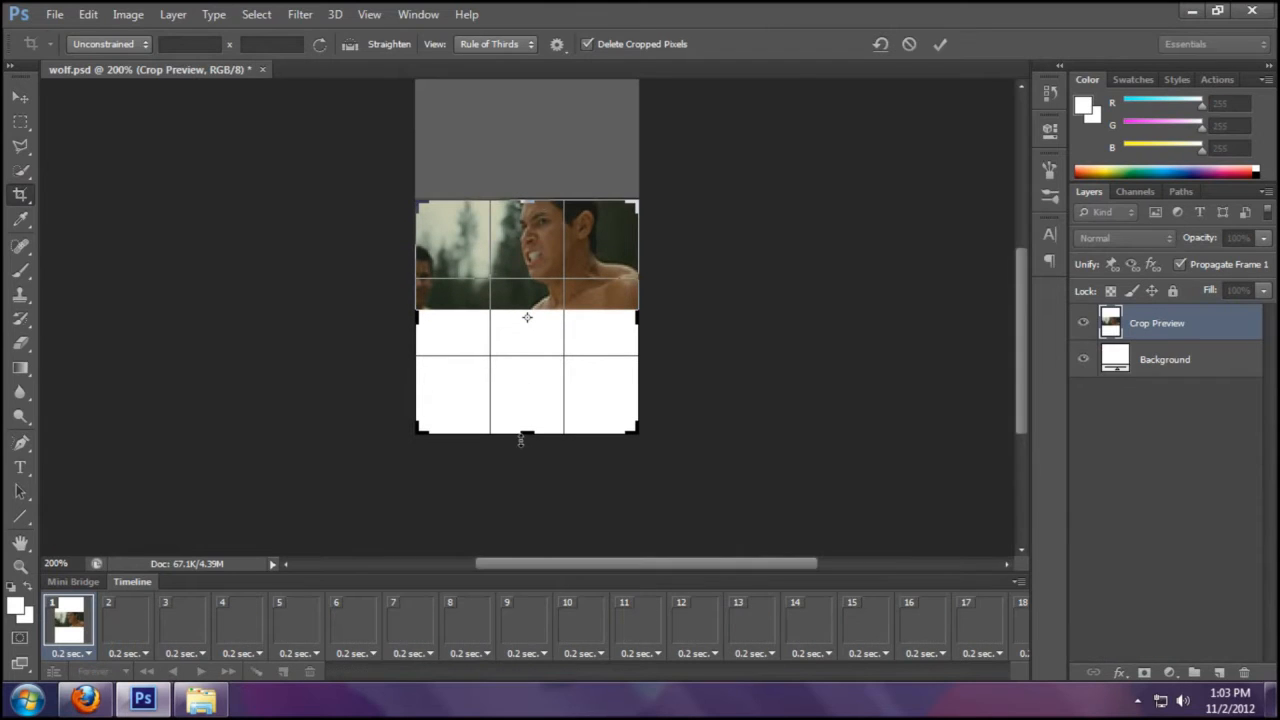
left_click_drag(525, 440, 526, 452)
left_click(940, 44)
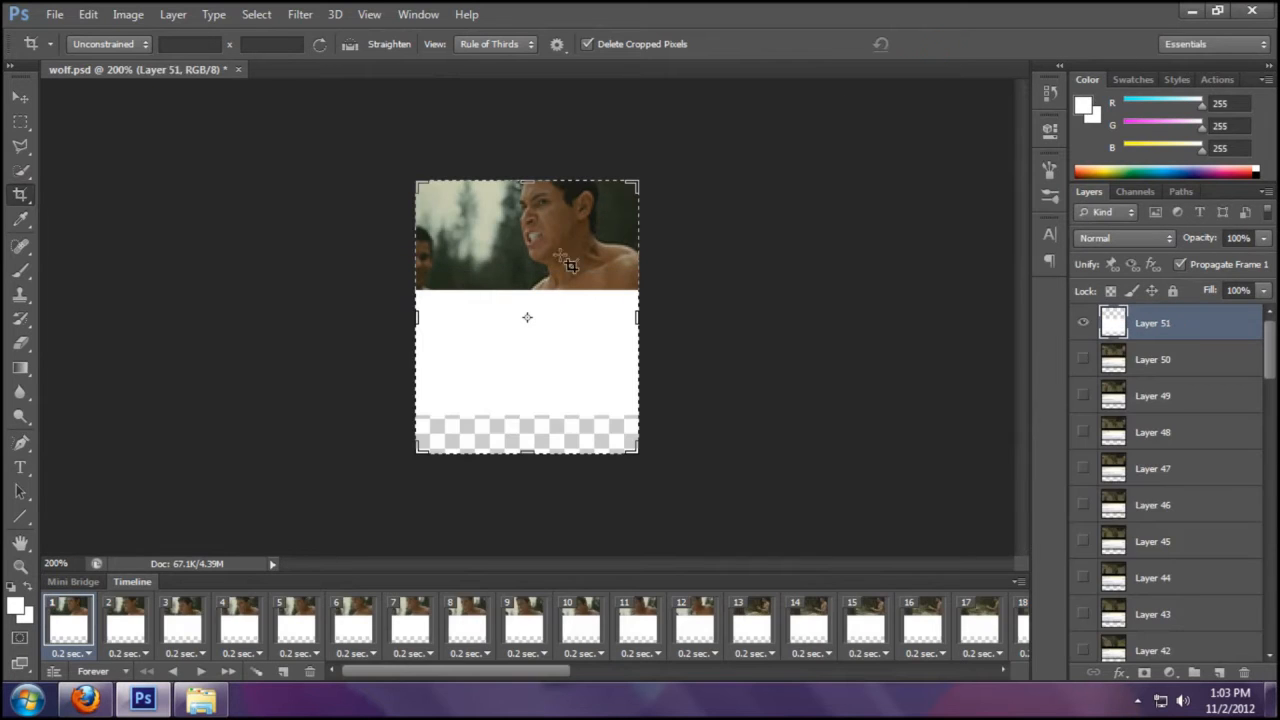
- Select the empty bottom strip, brush it white, and deselect
key("m")
left_click_drag(668, 502, 398, 400)
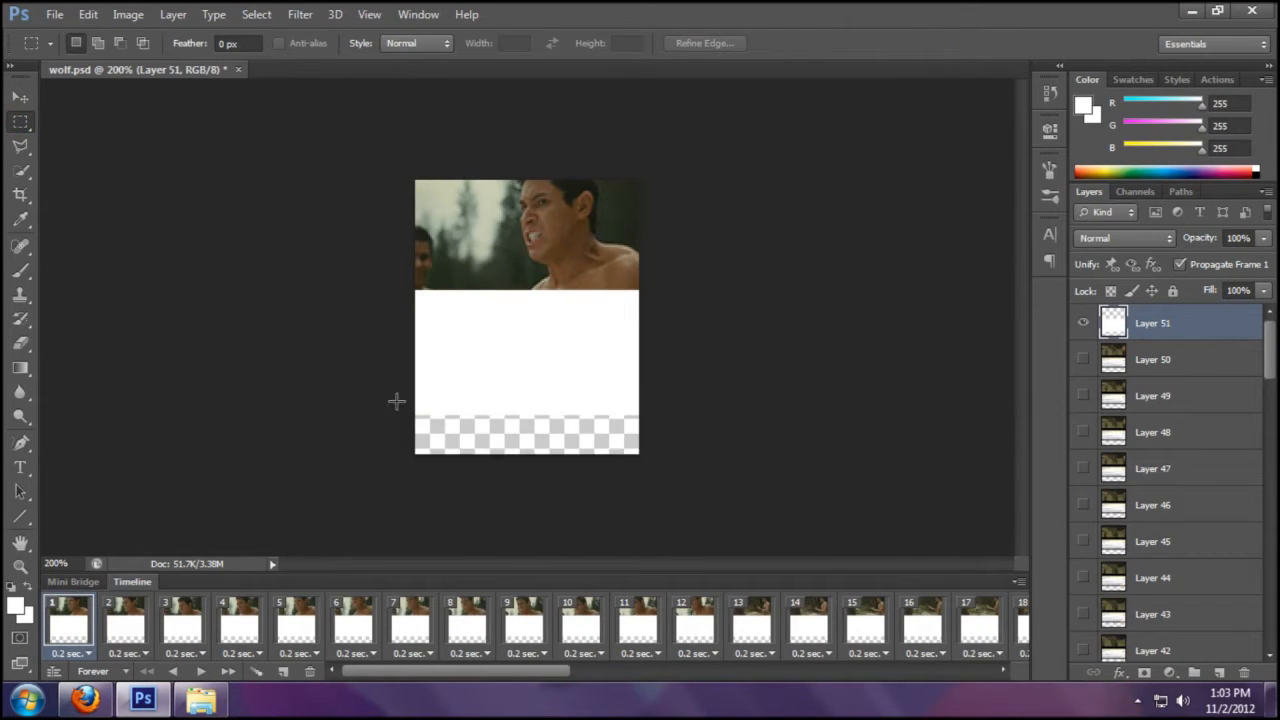
left_click(22, 271)
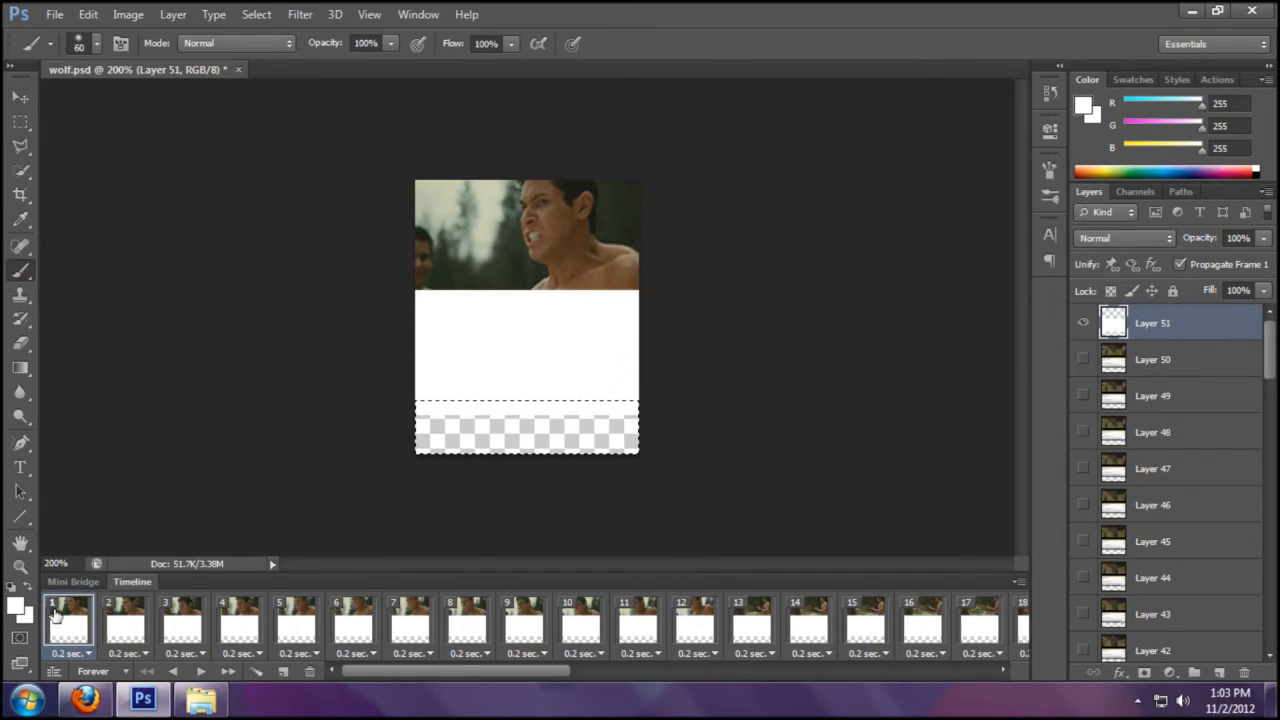
left_click_drag(399, 401, 781, 466)
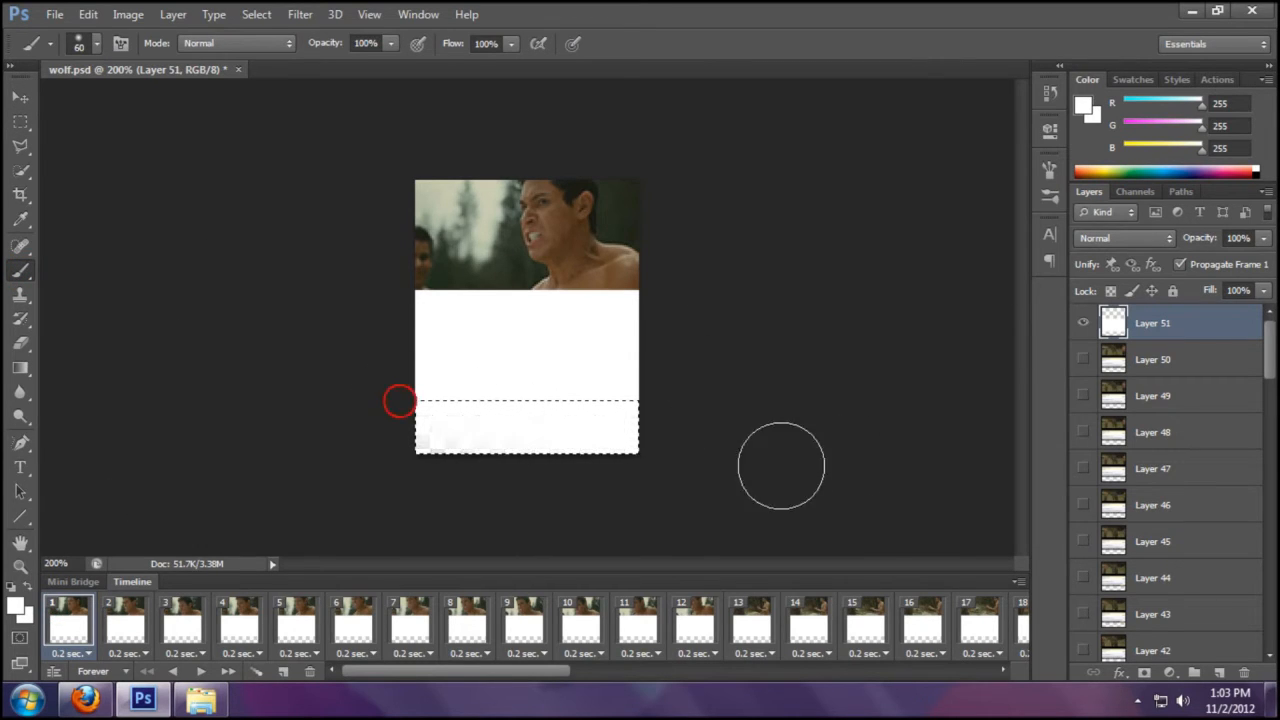
left_click(20, 121)
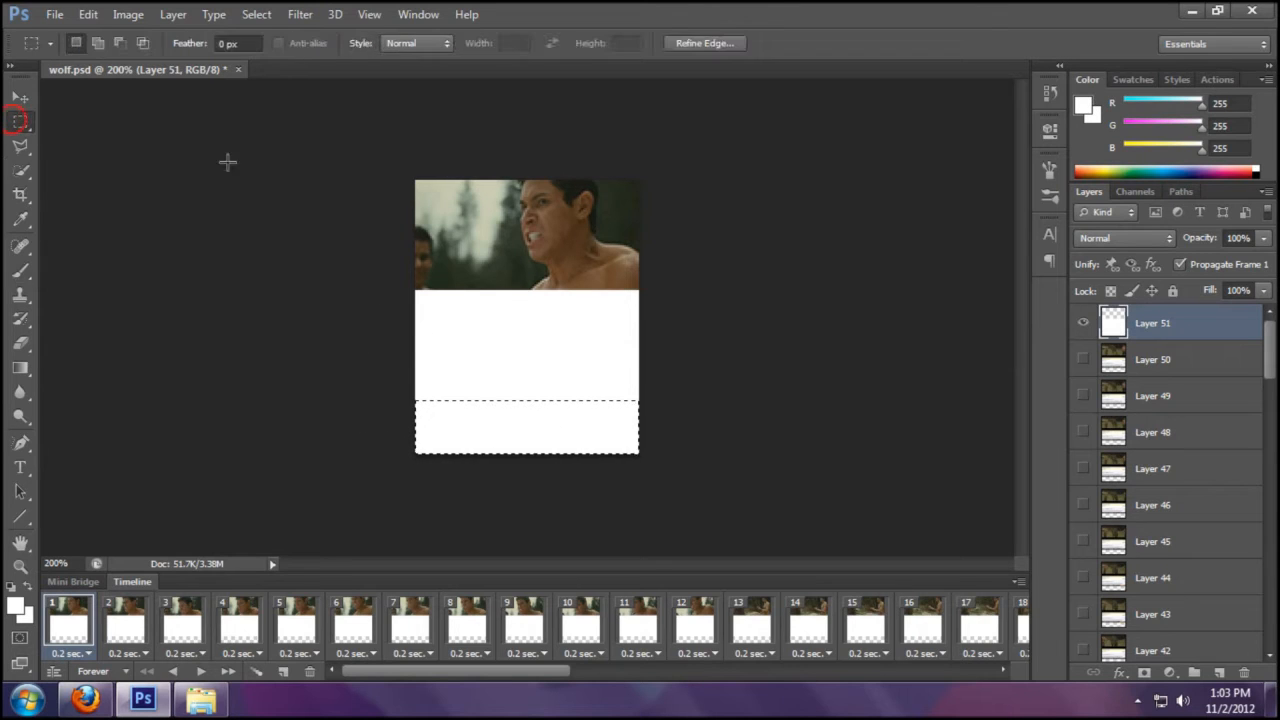
left_click(501, 340)
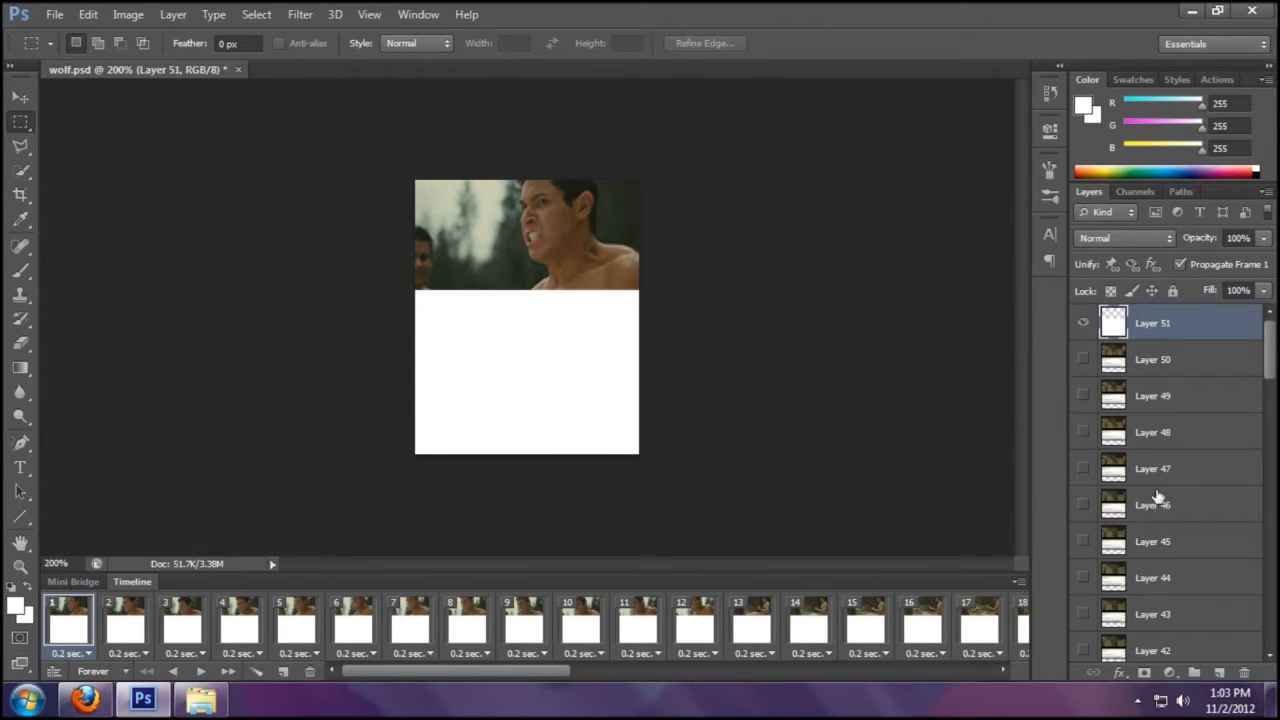
- Add an empty layer, then float the new document and resize it to 150 × 3 pixels
left_click(1219, 674)
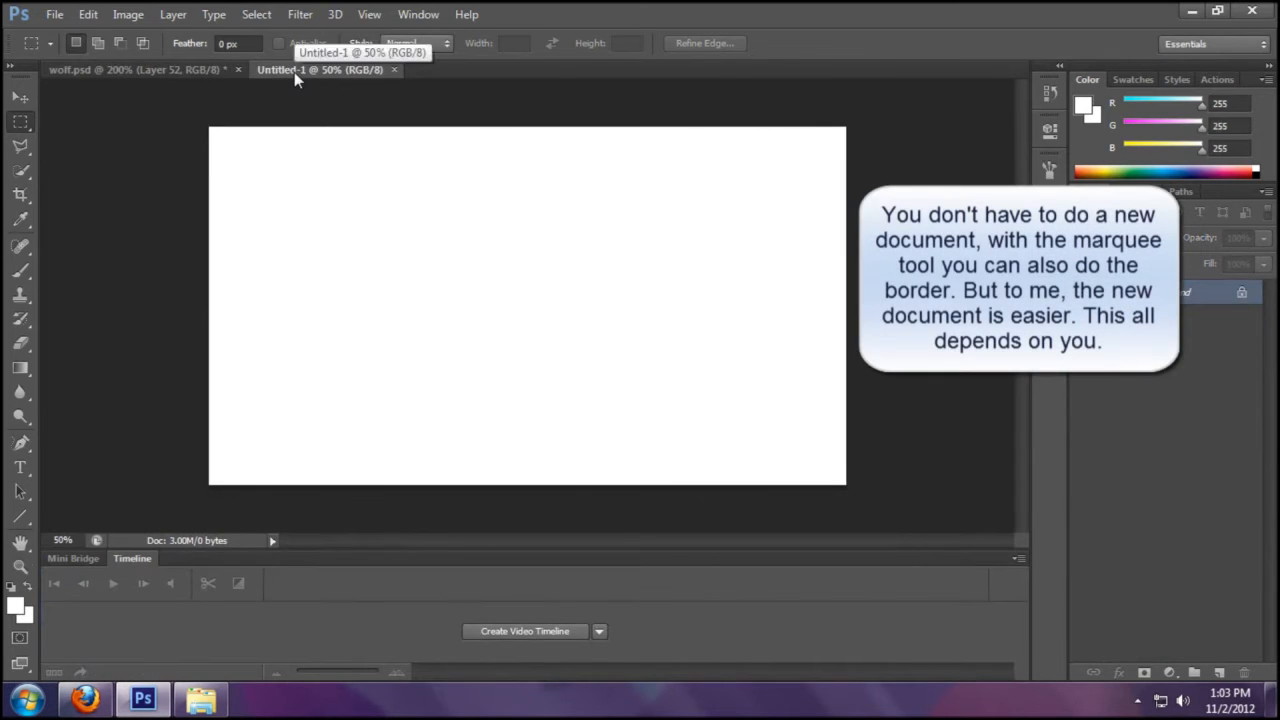
left_click_drag(294, 72, 275, 200)
left_click(130, 14)
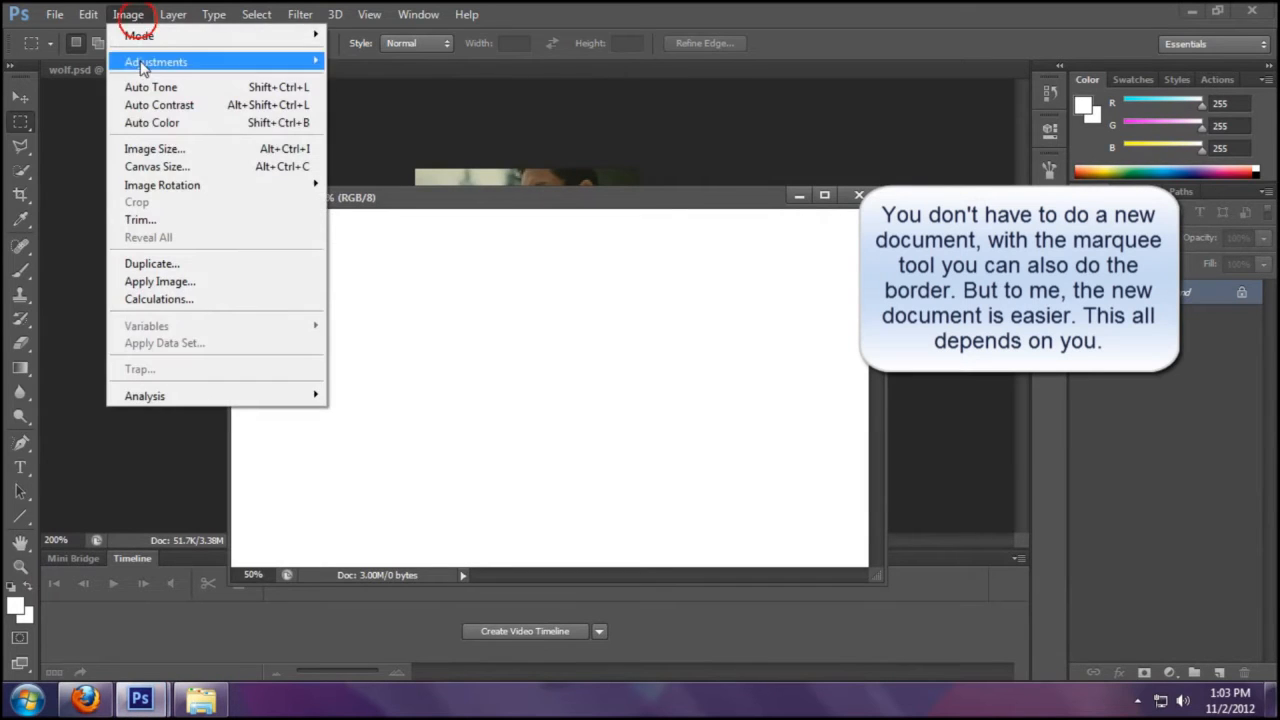
left_click(155, 150)
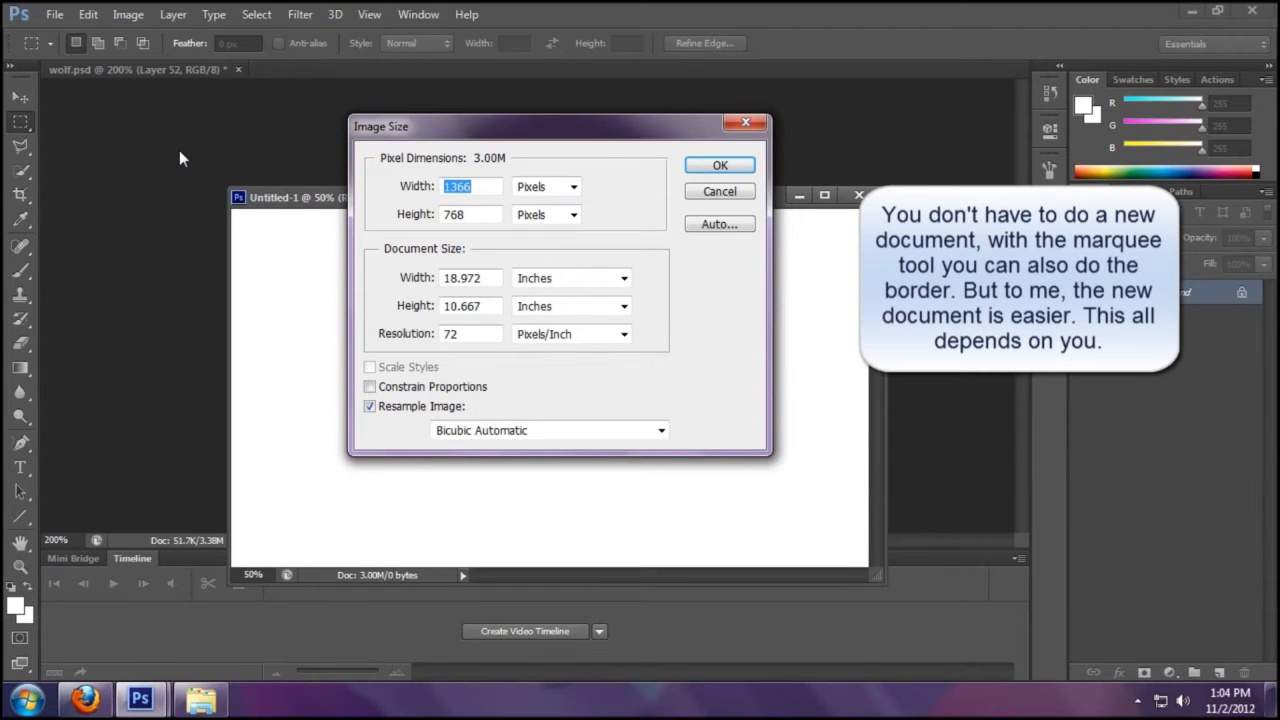
type("150")
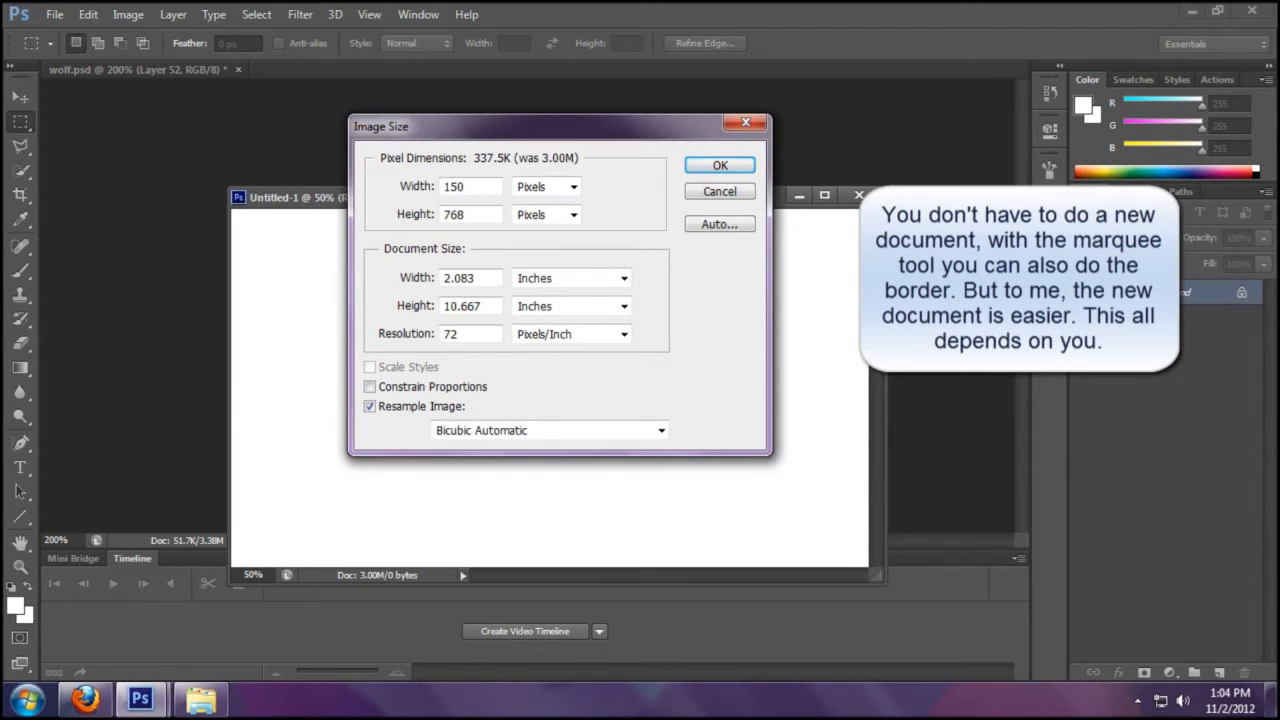
key("Tab")
key("Tab")
type("3")
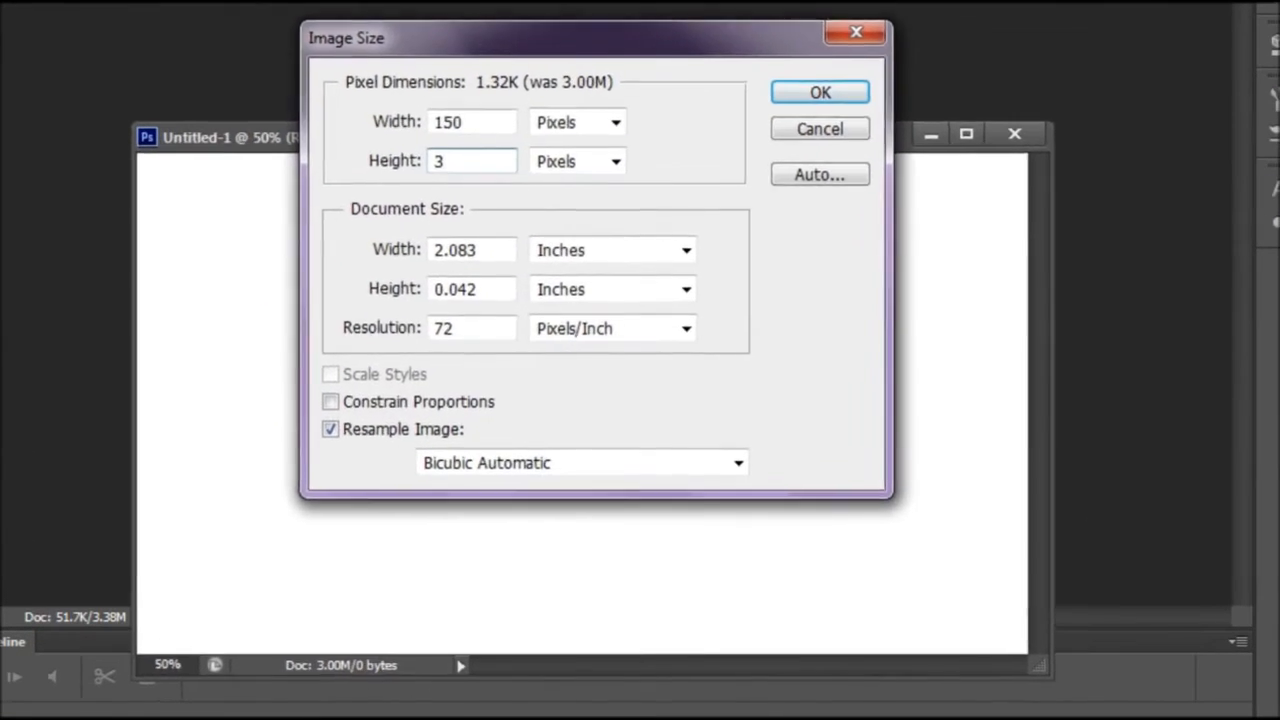
key("Return")
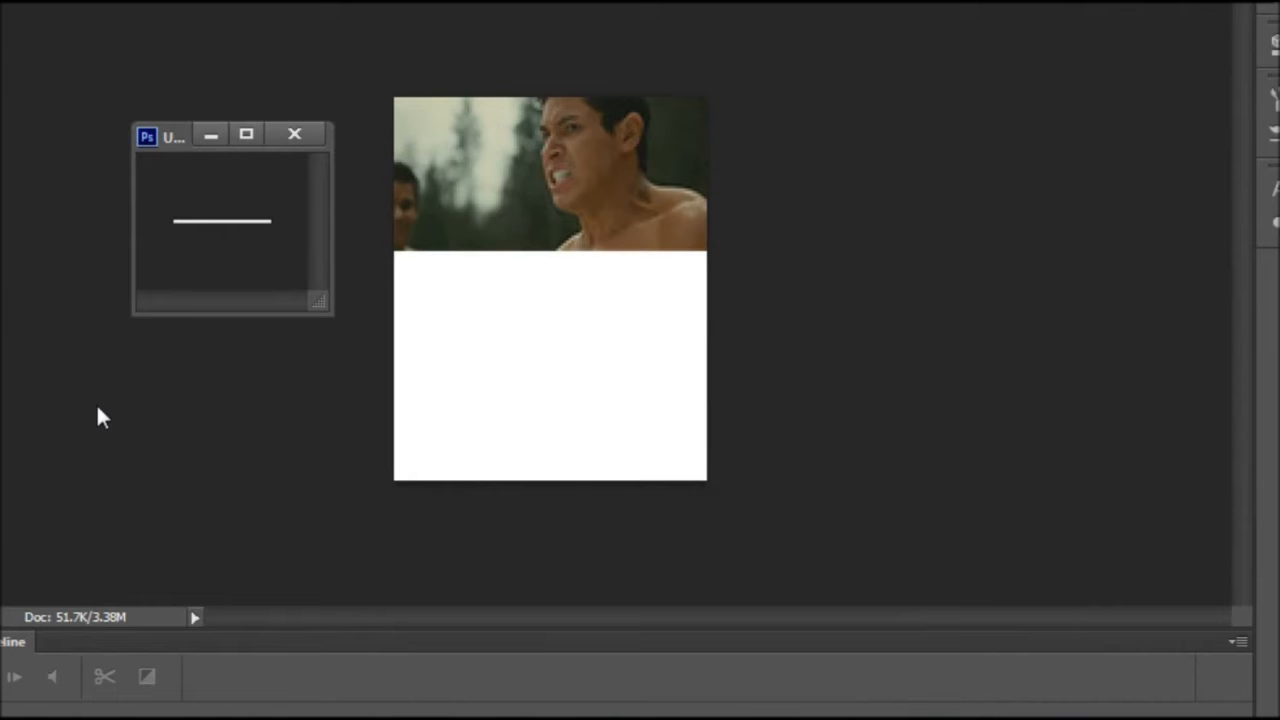
key("ctrl+plus")
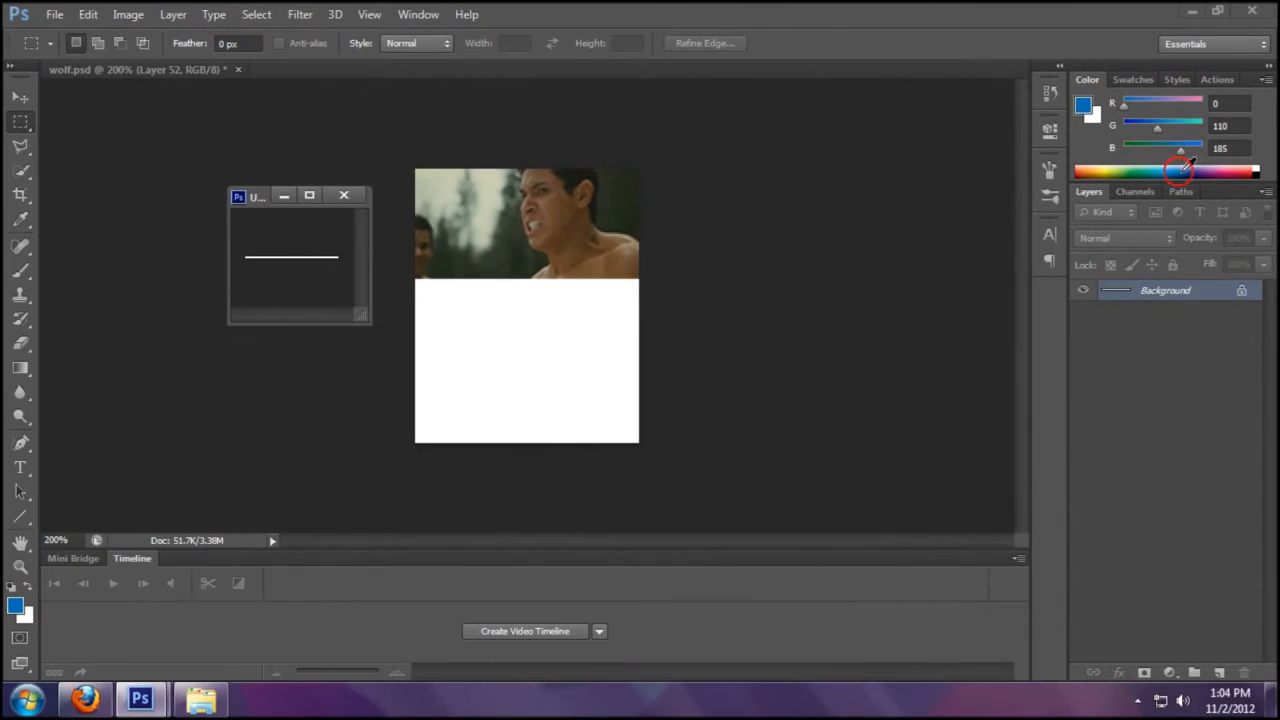
- Set the foreground colour to dark navy 07113a and brush it over the thin strip
left_click(1193, 168)
left_click(1086, 108)
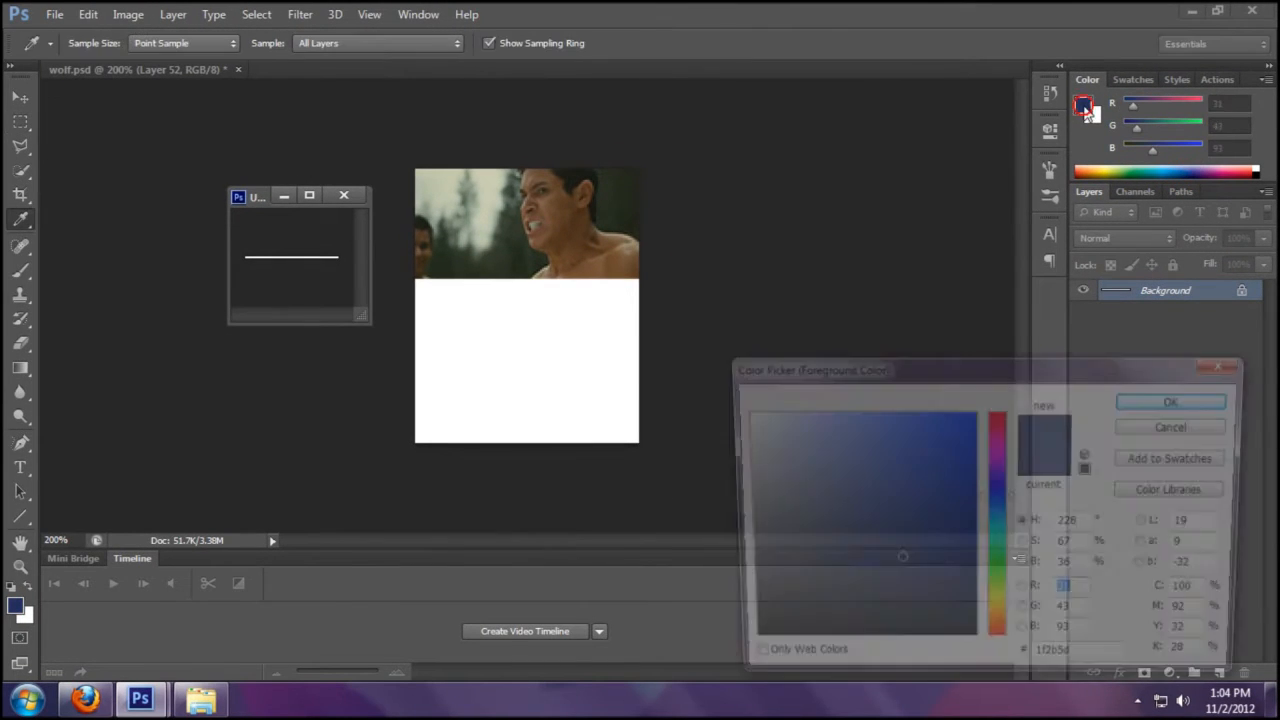
left_click(944, 592)
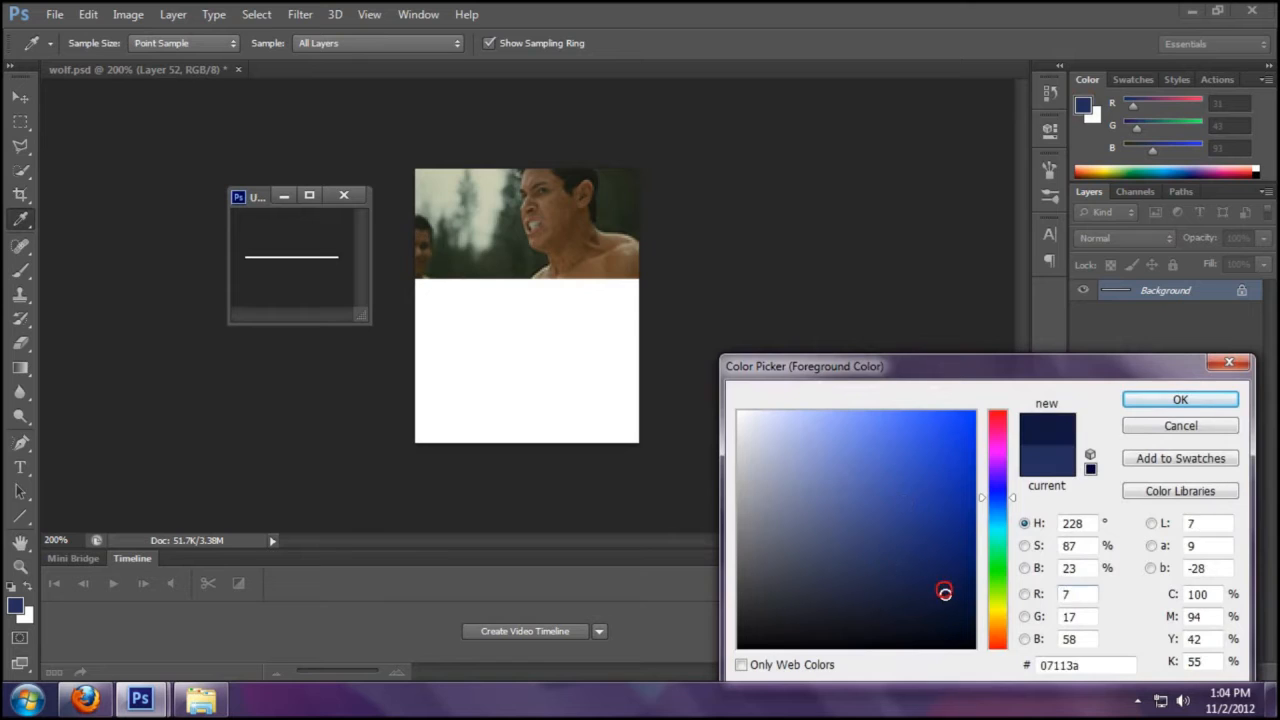
left_click(1180, 398)
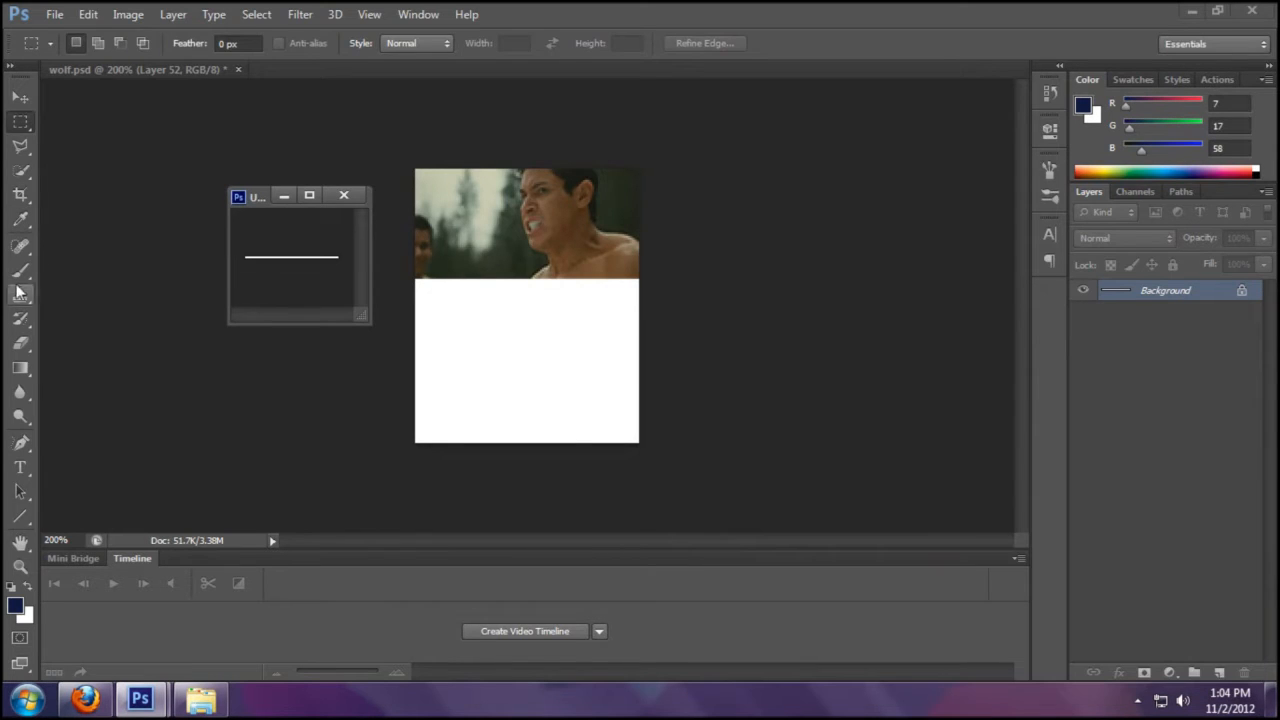
left_click(20, 270)
left_click_drag(351, 259, 197, 266)
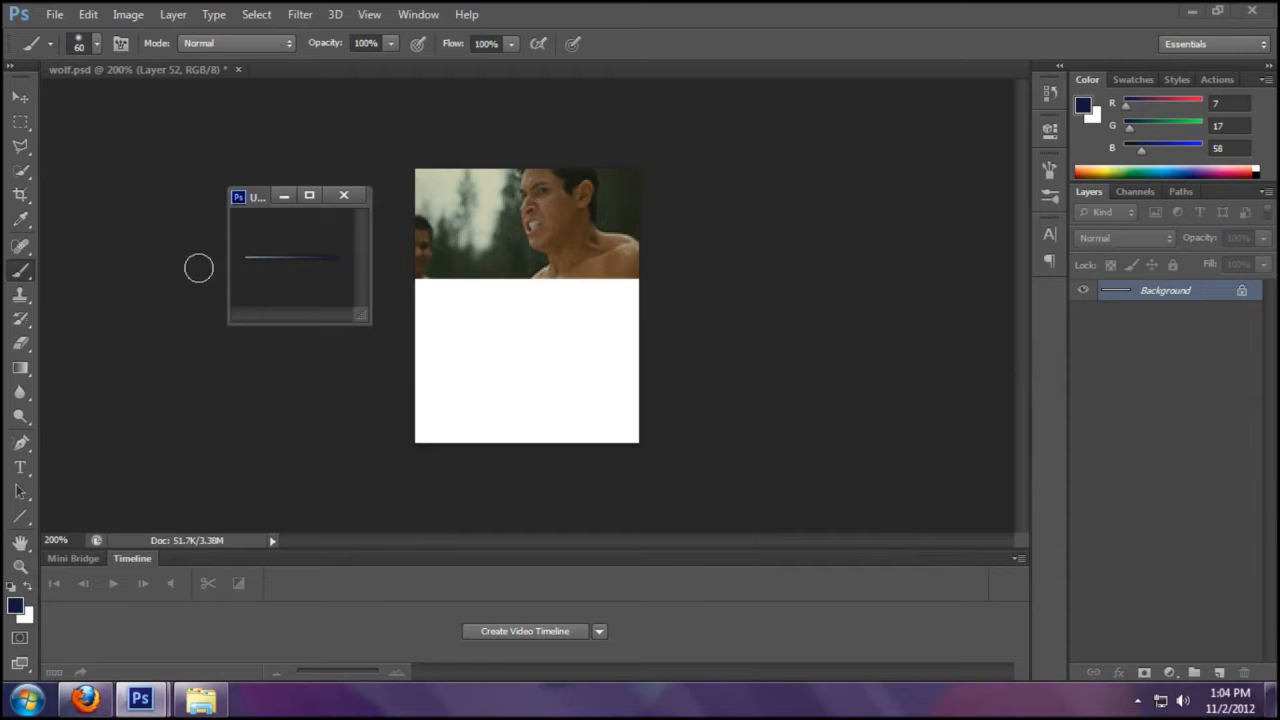
left_click(20, 96)
- Drag the navy strip into wolf.psd twice, placing one at the top edge and one at the bottom
left_click_drag(314, 258, 610, 186)
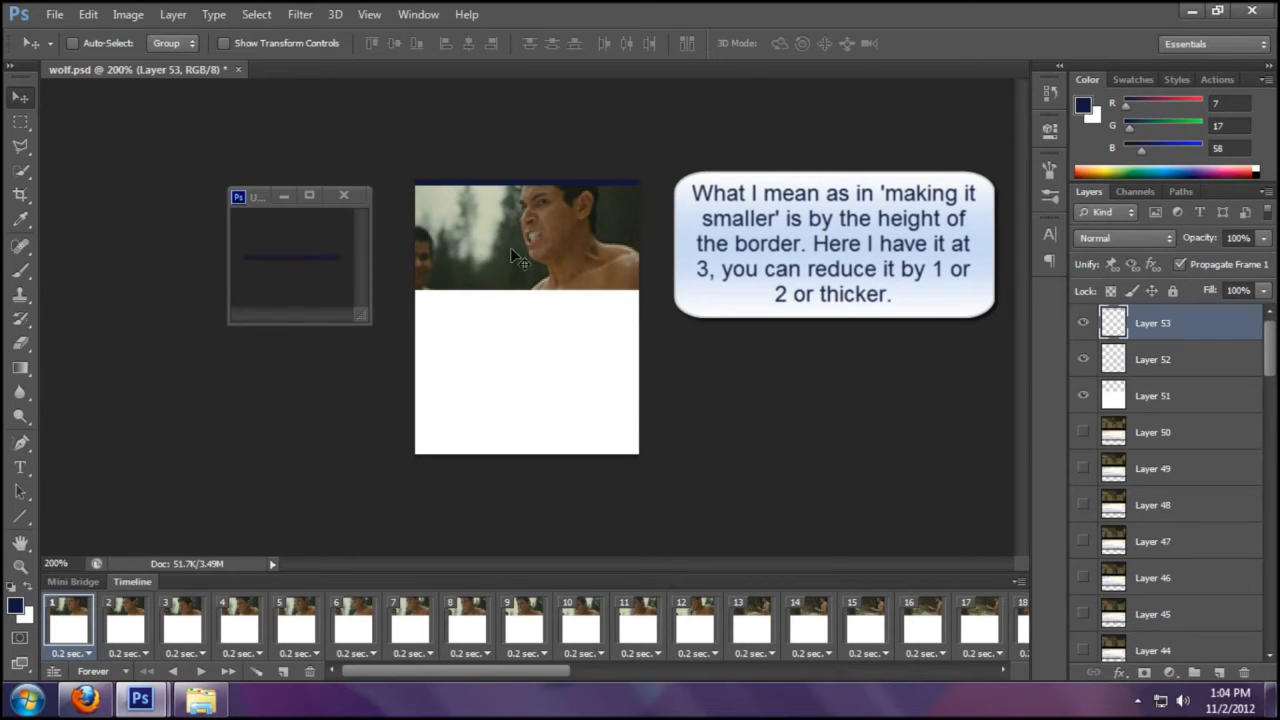
left_click(299, 257)
left_click_drag(299, 271, 645, 455)
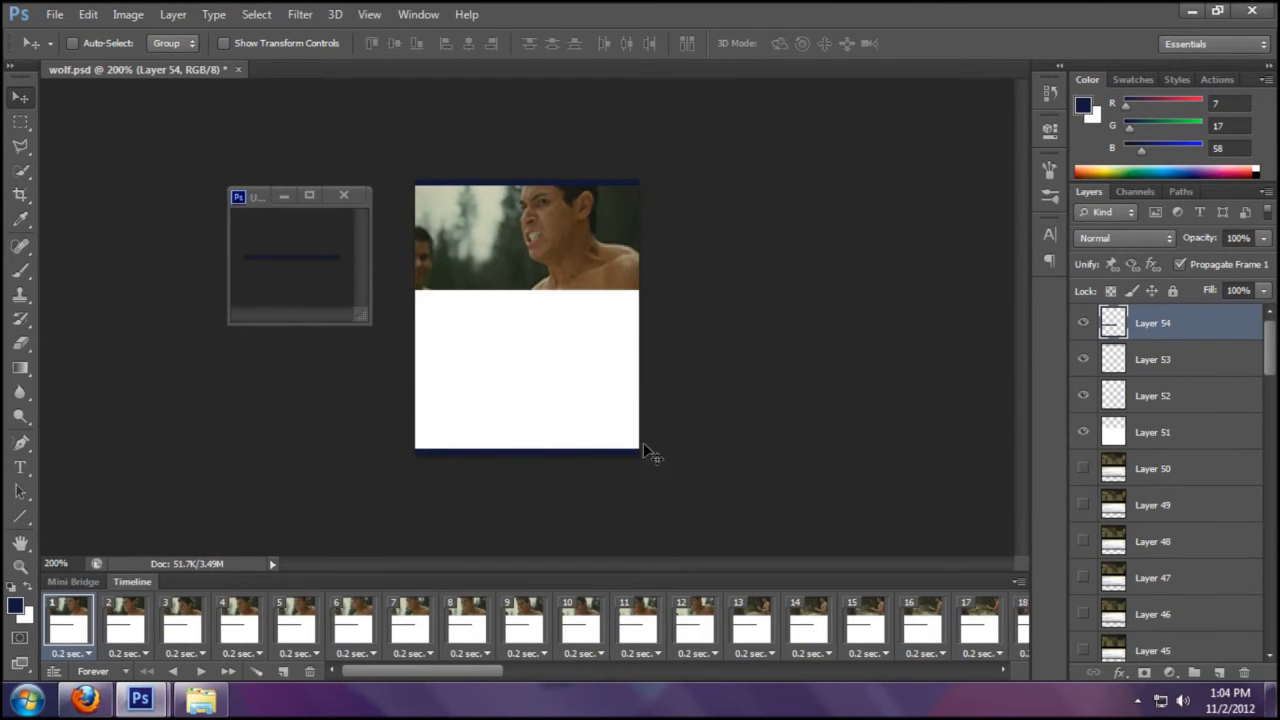
left_click(307, 268)
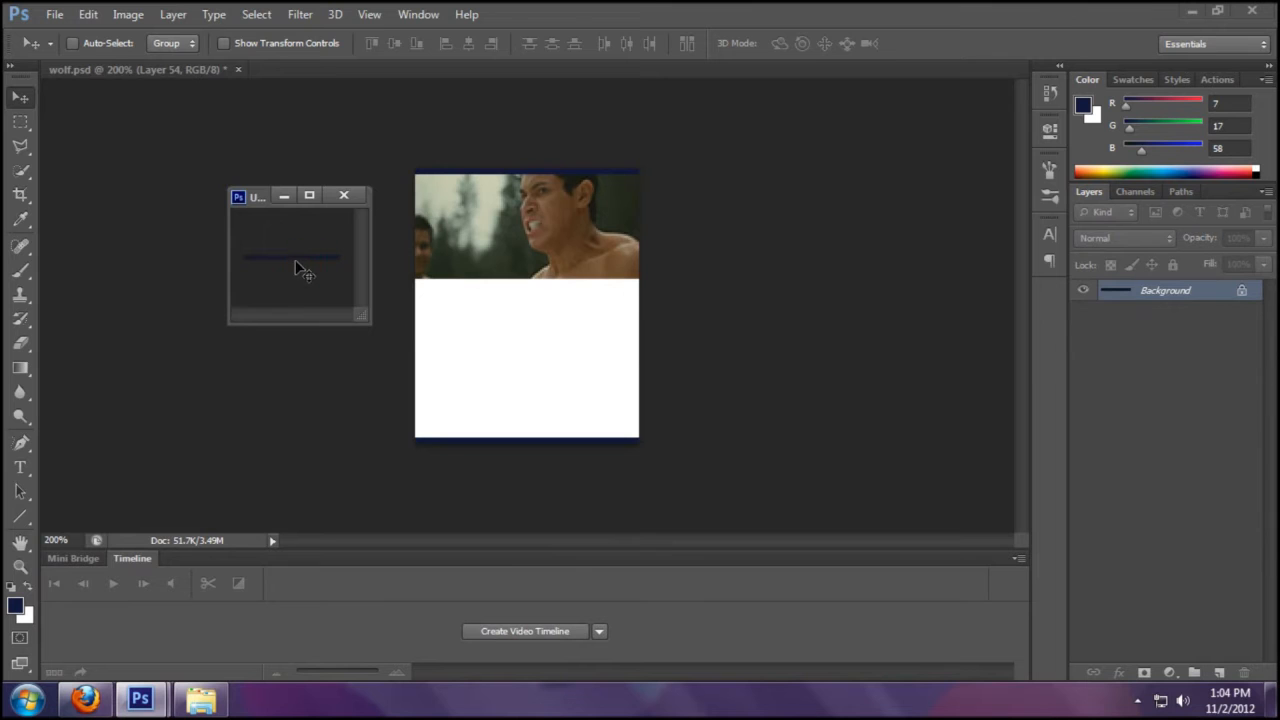
- Bring in a third strip, rotate it 90° CW and align it with the icon's right edge
left_click_drag(548, 238, 555, 232)
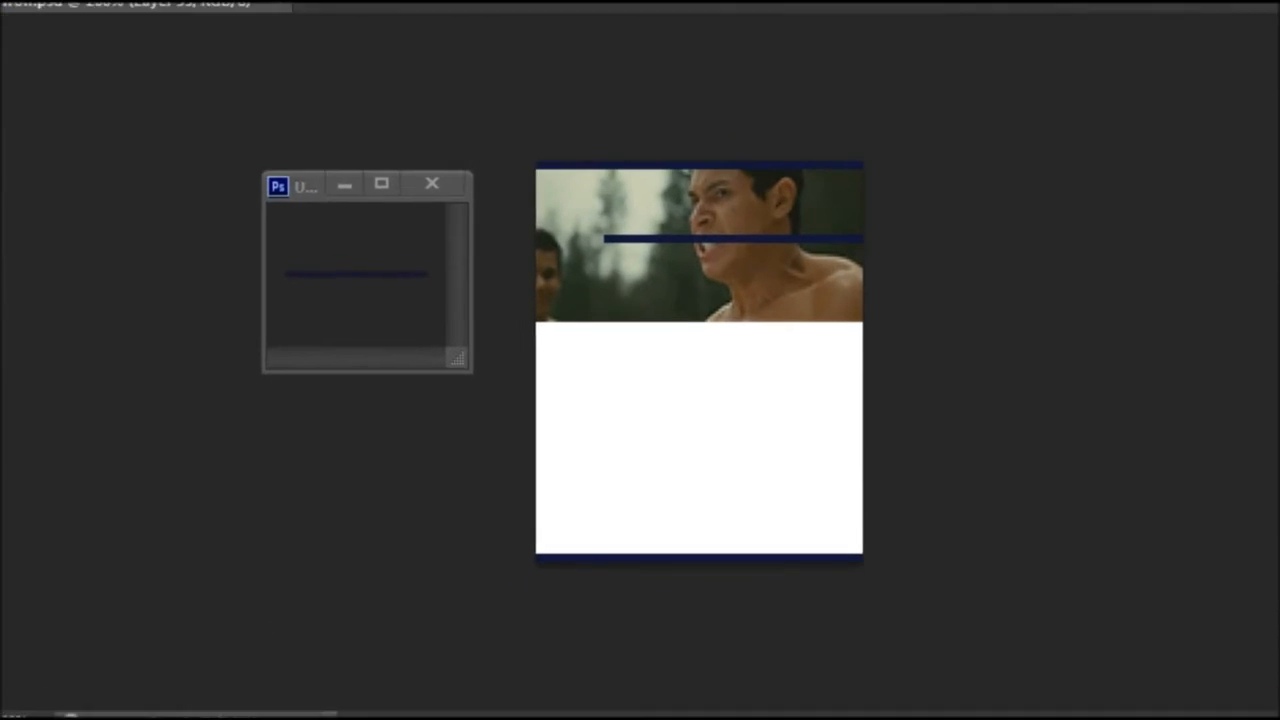
left_click(98, 2)
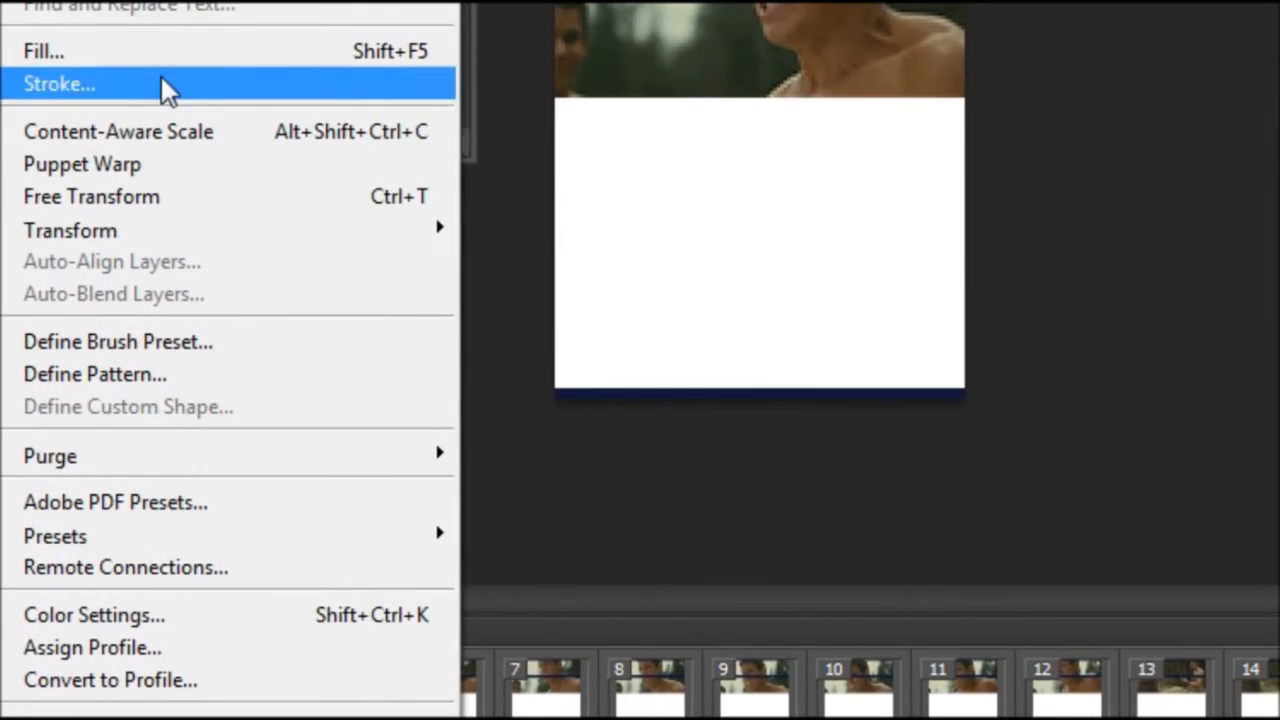
mouse_move(340, 424)
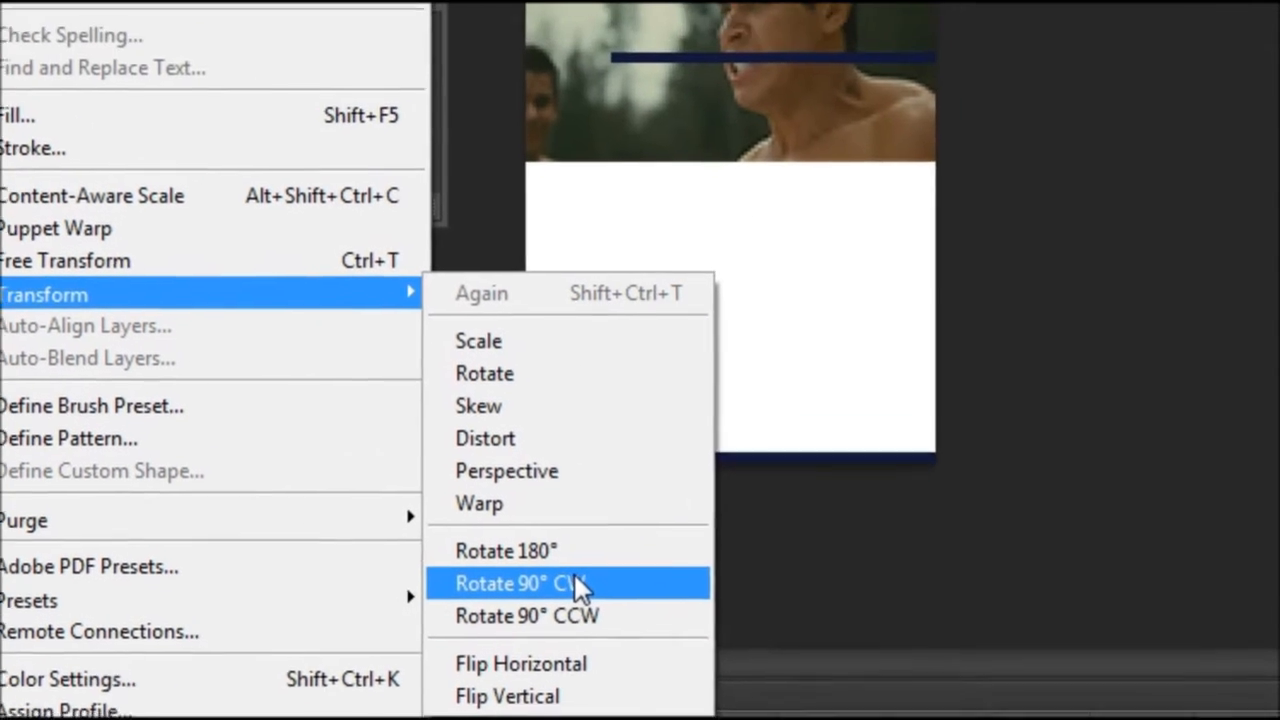
left_click(602, 519)
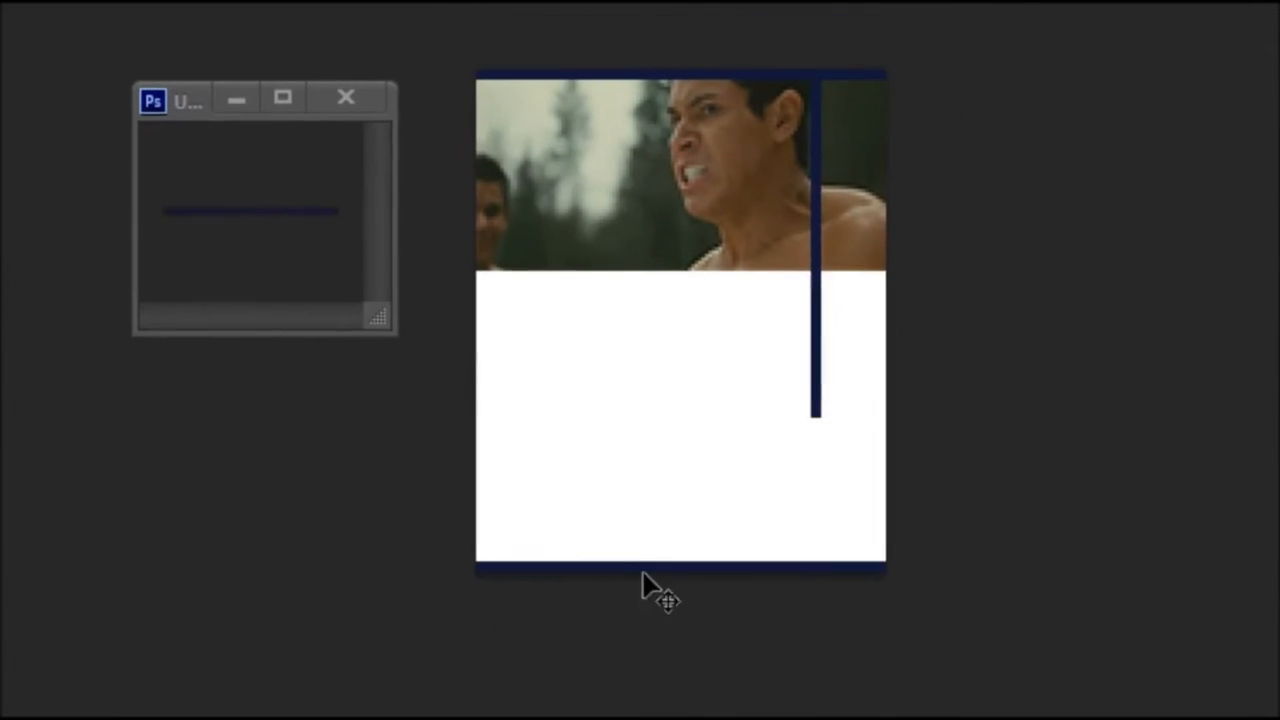
left_click_drag(865, 116, 918, 152)
left_click_drag(835, 348, 875, 465)
- Duplicate the right-edge strip layer, move the copy to the left edge, and close Untitled-1
left_click_drag(229, 216, 259, 230)
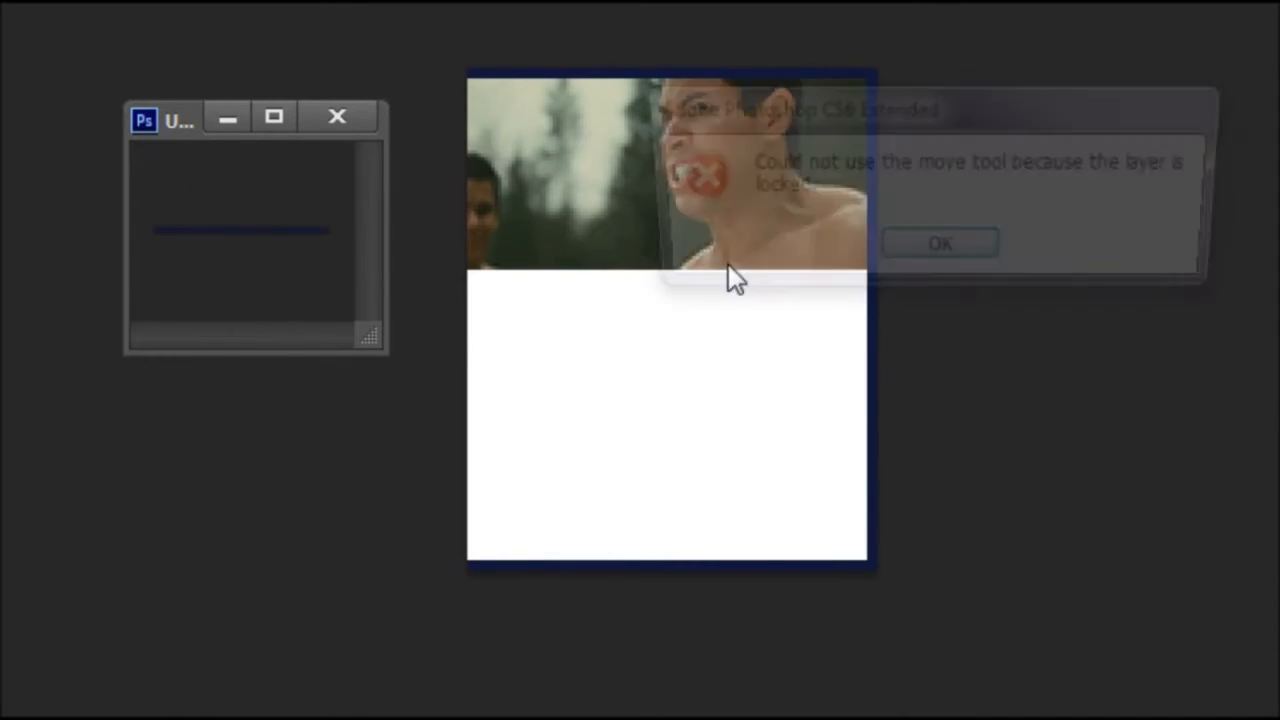
left_click(885, 258)
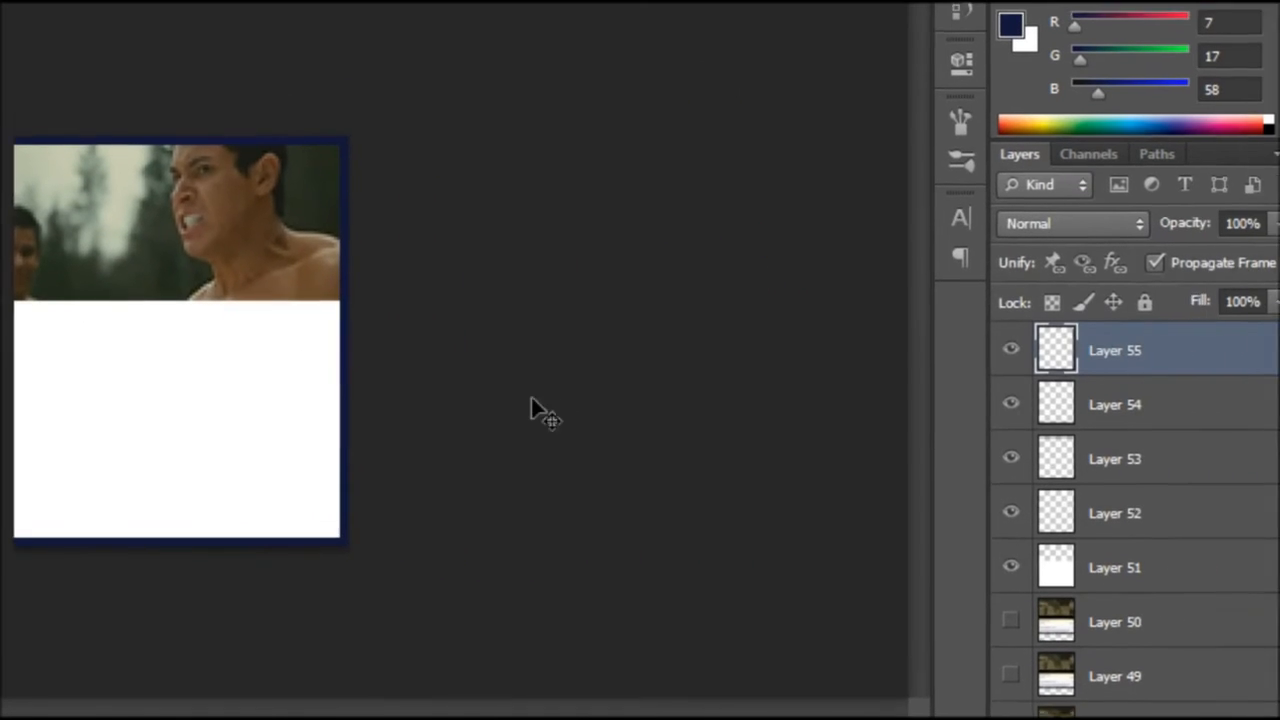
right_click(1146, 360)
left_click(705, 95)
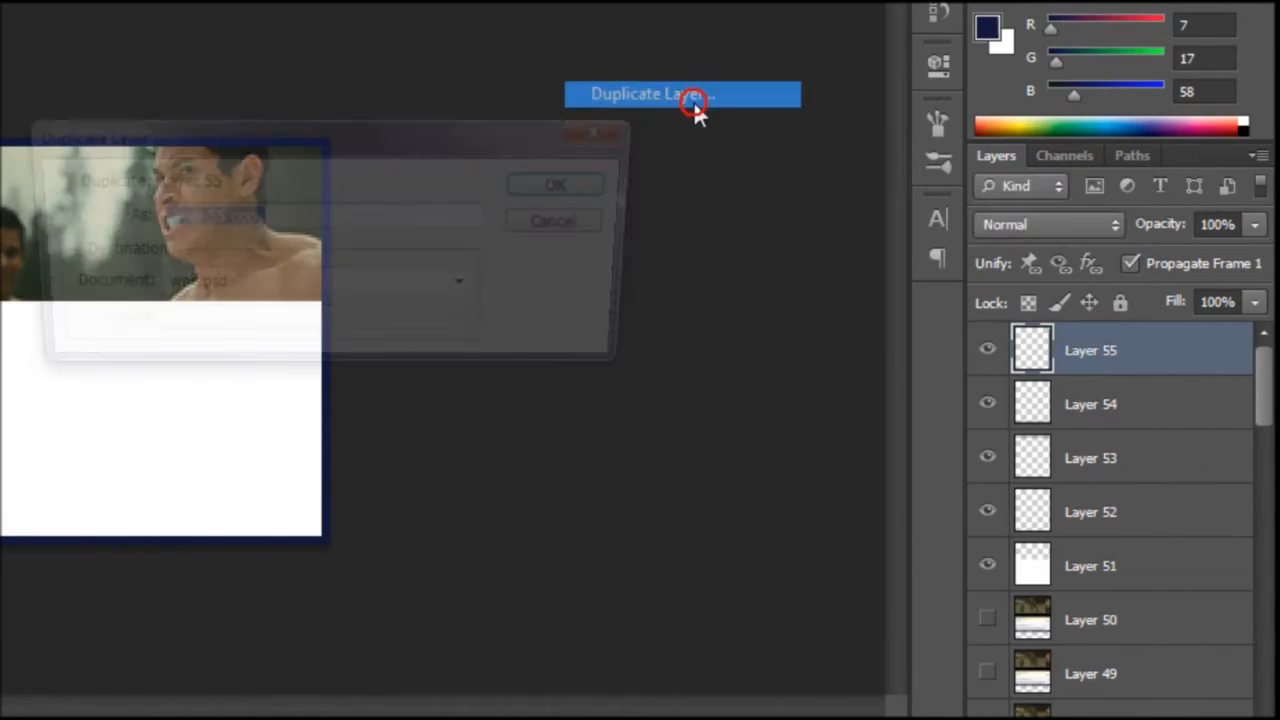
key("Return")
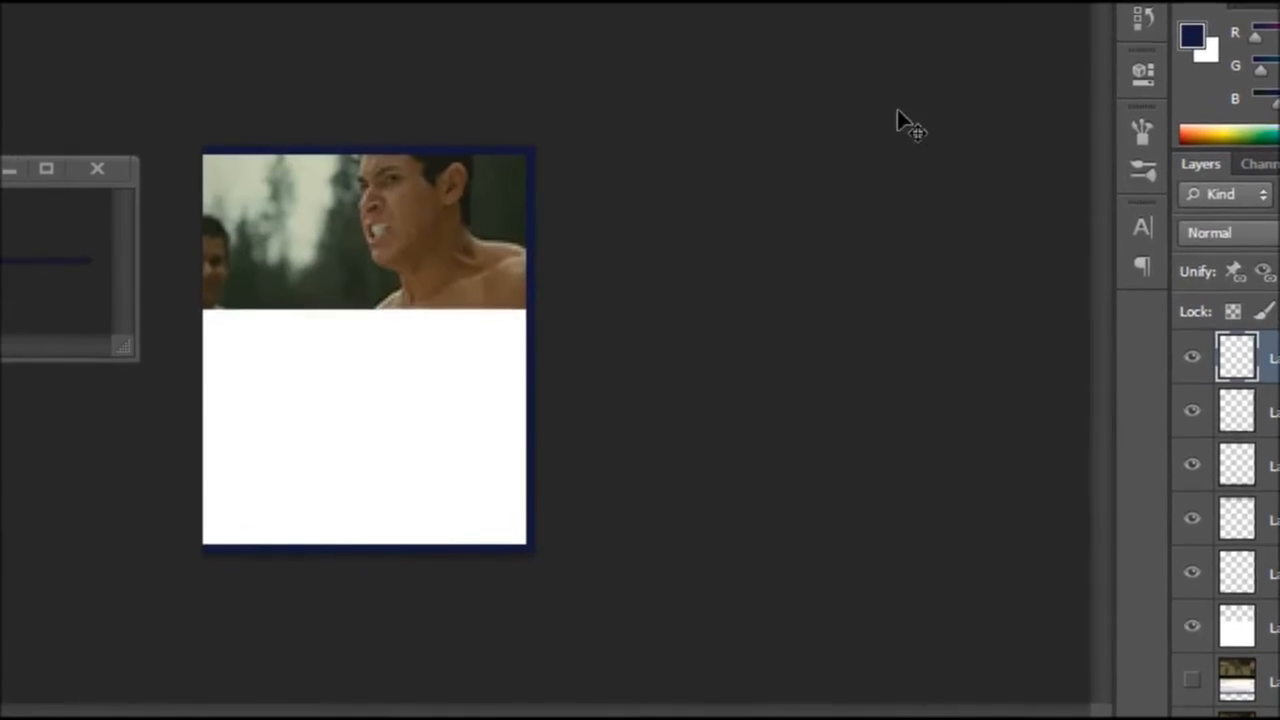
left_click_drag(565, 332, 194, 340)
left_click_drag(461, 350, 483, 351)
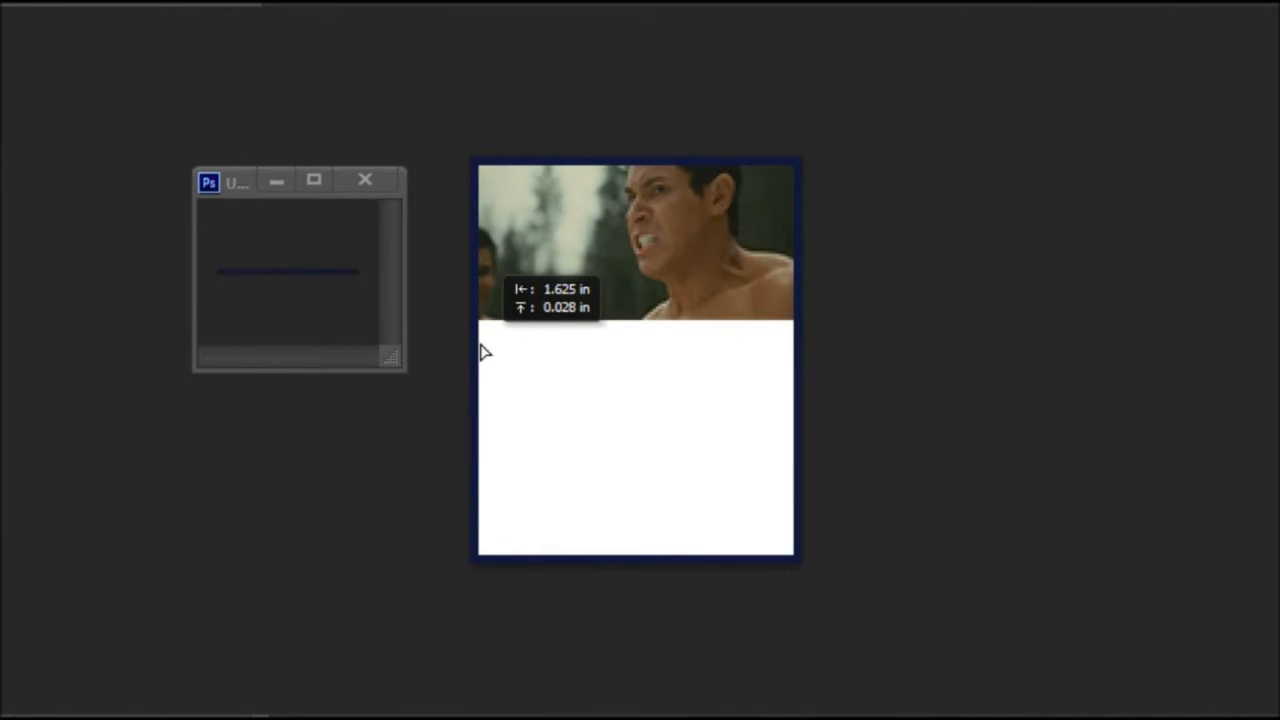
left_click(379, 188)
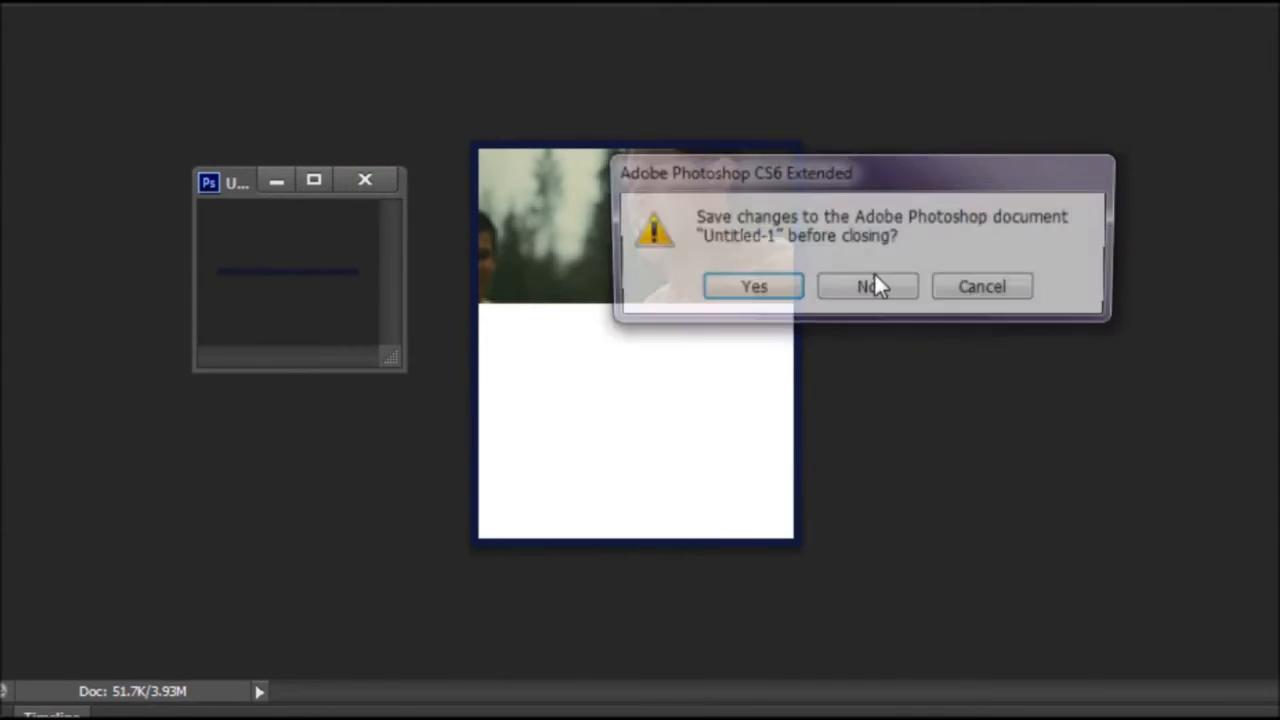
- Discard the strip document unsaved, play and stop the animation preview, then return to frame 1
left_click(892, 294)
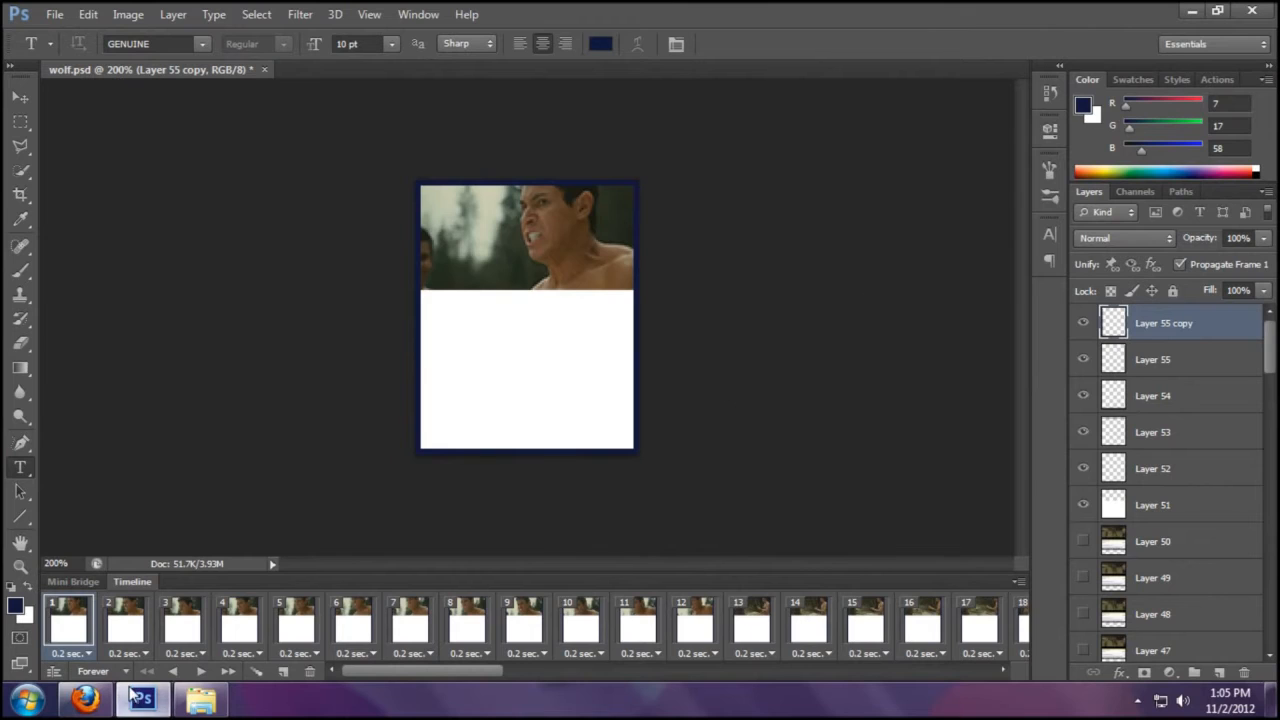
left_click(200, 673)
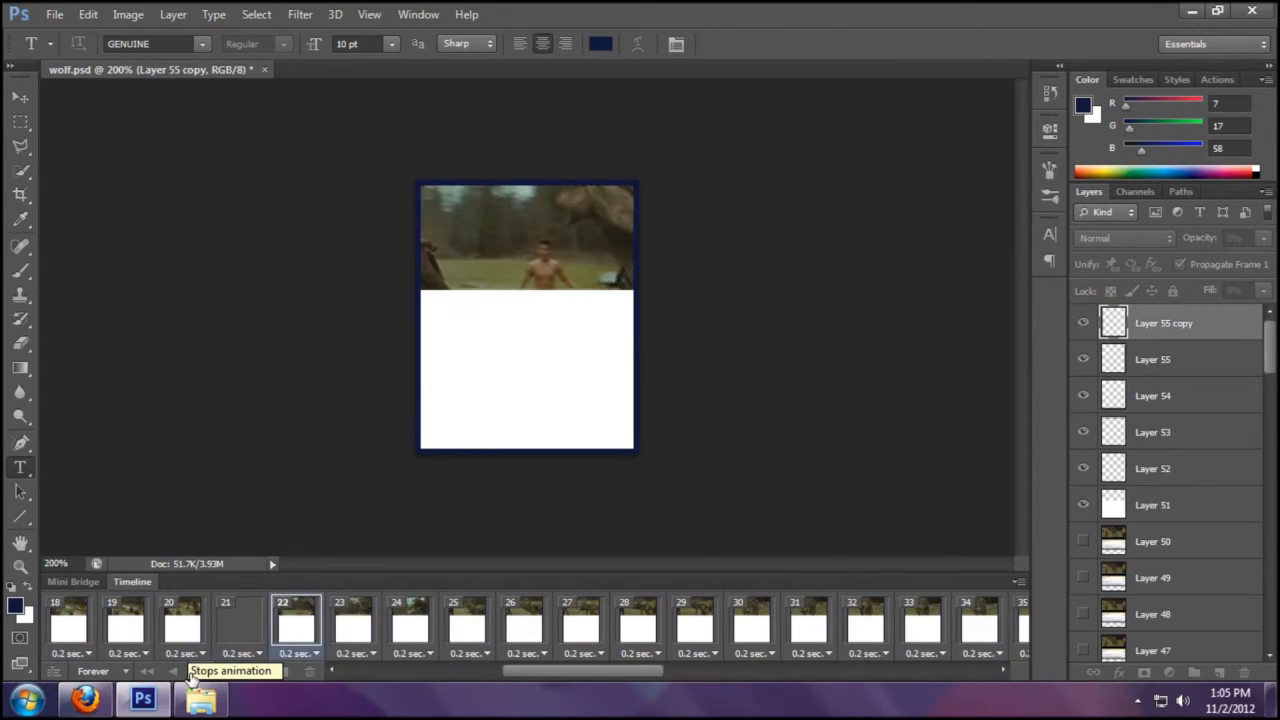
left_click(197, 673)
left_click(339, 673)
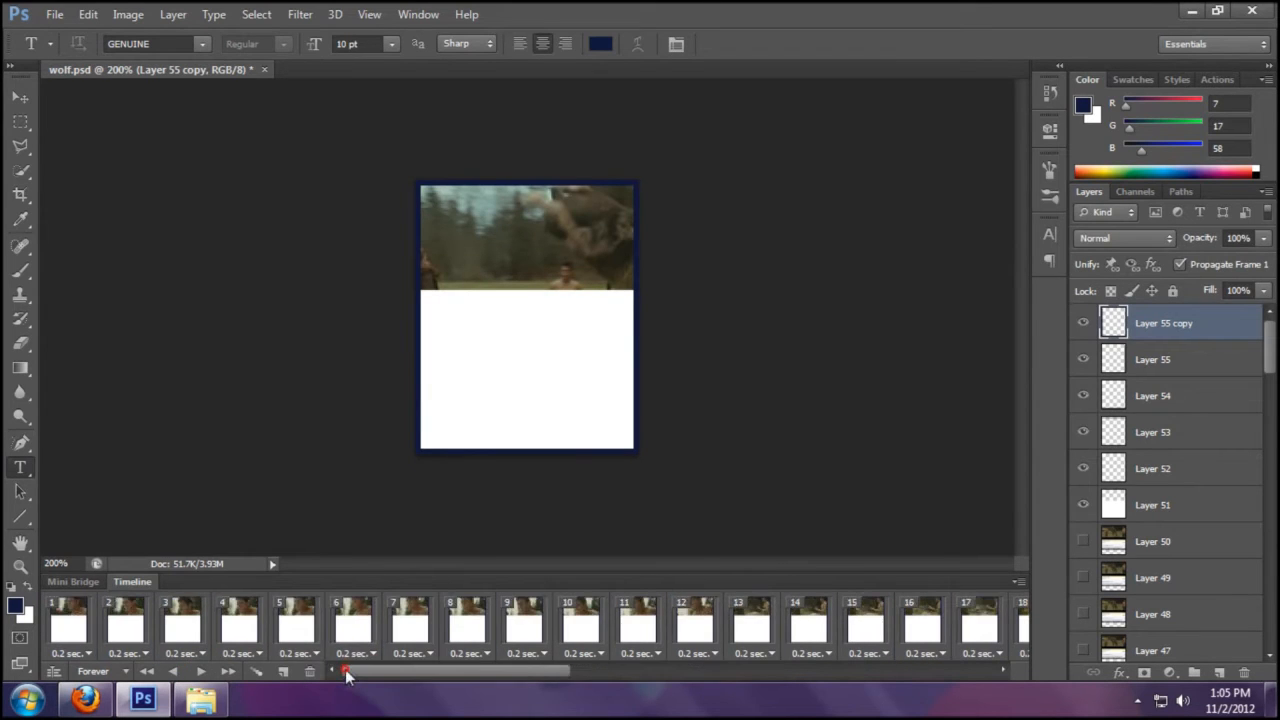
left_click(72, 617)
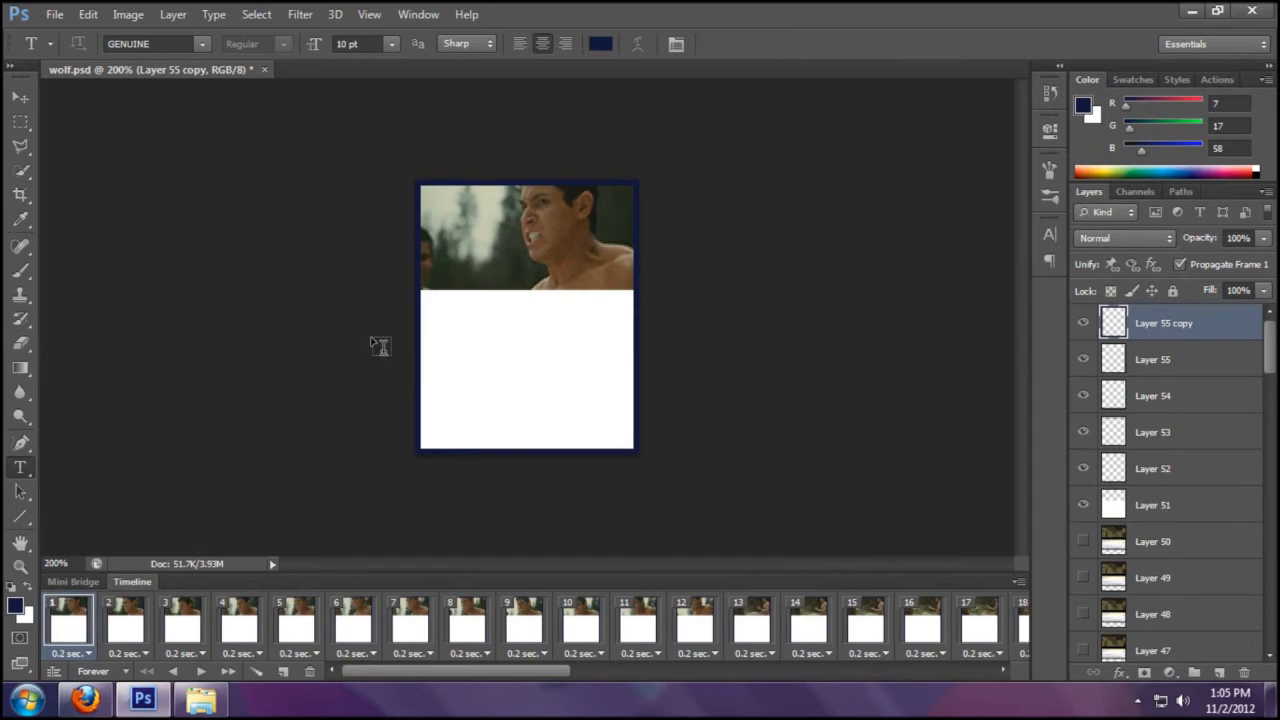
- Draw a text box over the white panel and type the character's name
left_click_drag(431, 300, 640, 452)
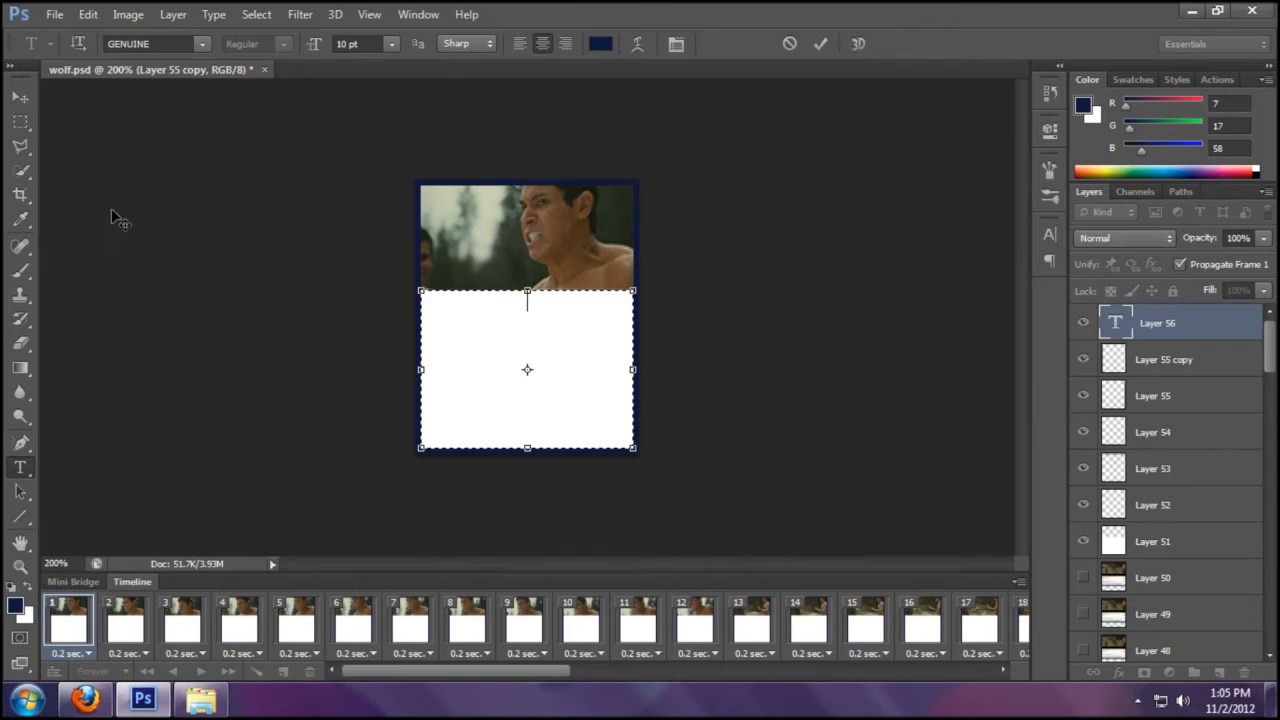
type("Paul Lahote")
triple_click(586, 303)
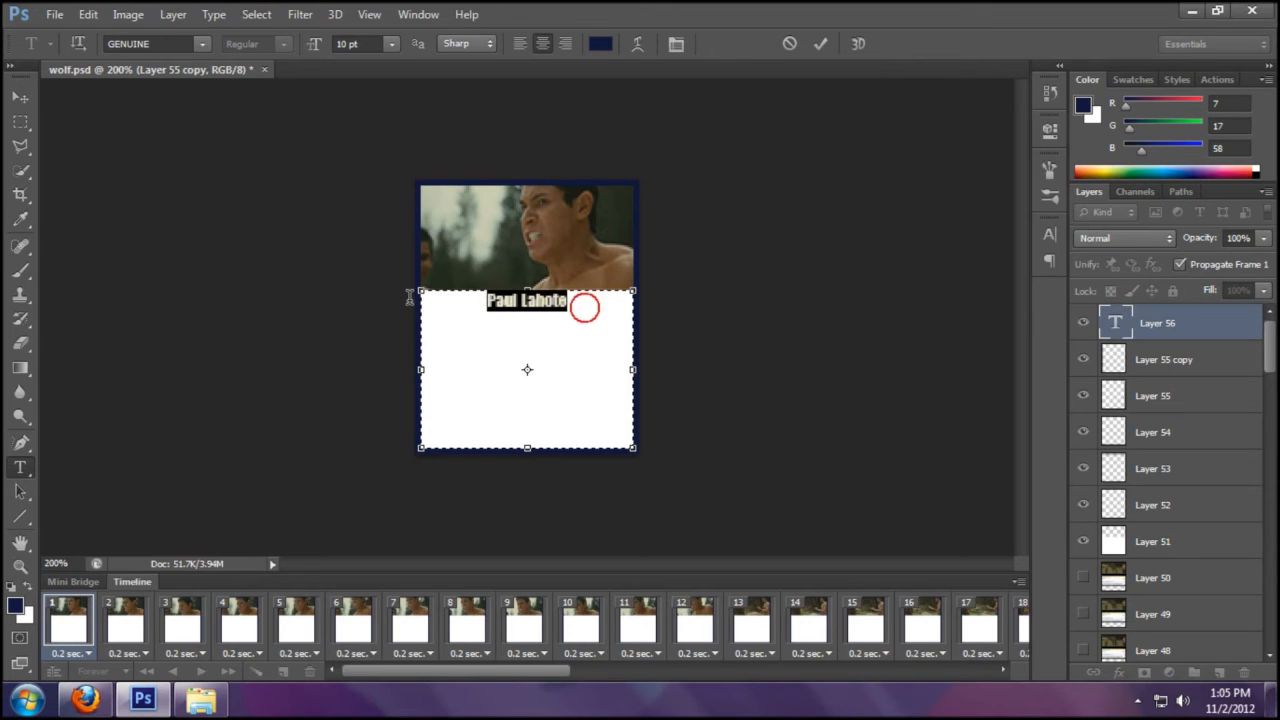
- Set the name text to 18 pt and commit it
left_click(391, 43)
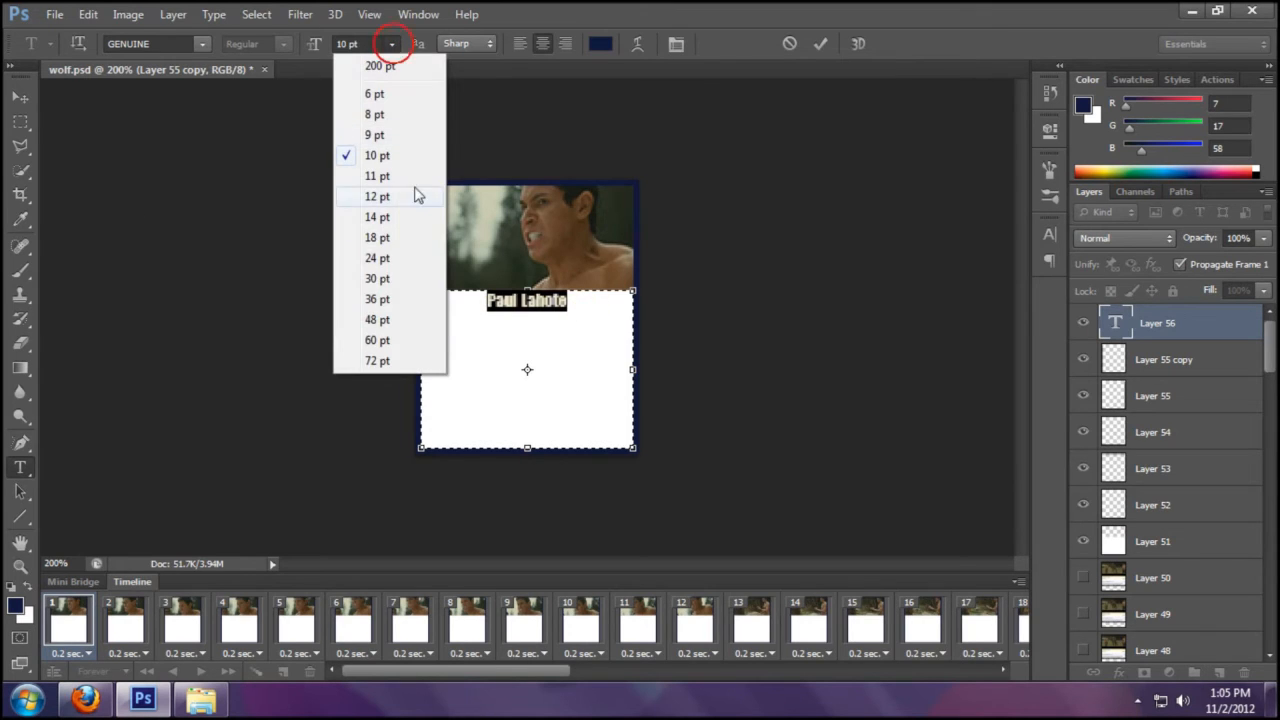
left_click(386, 276)
left_click(389, 44)
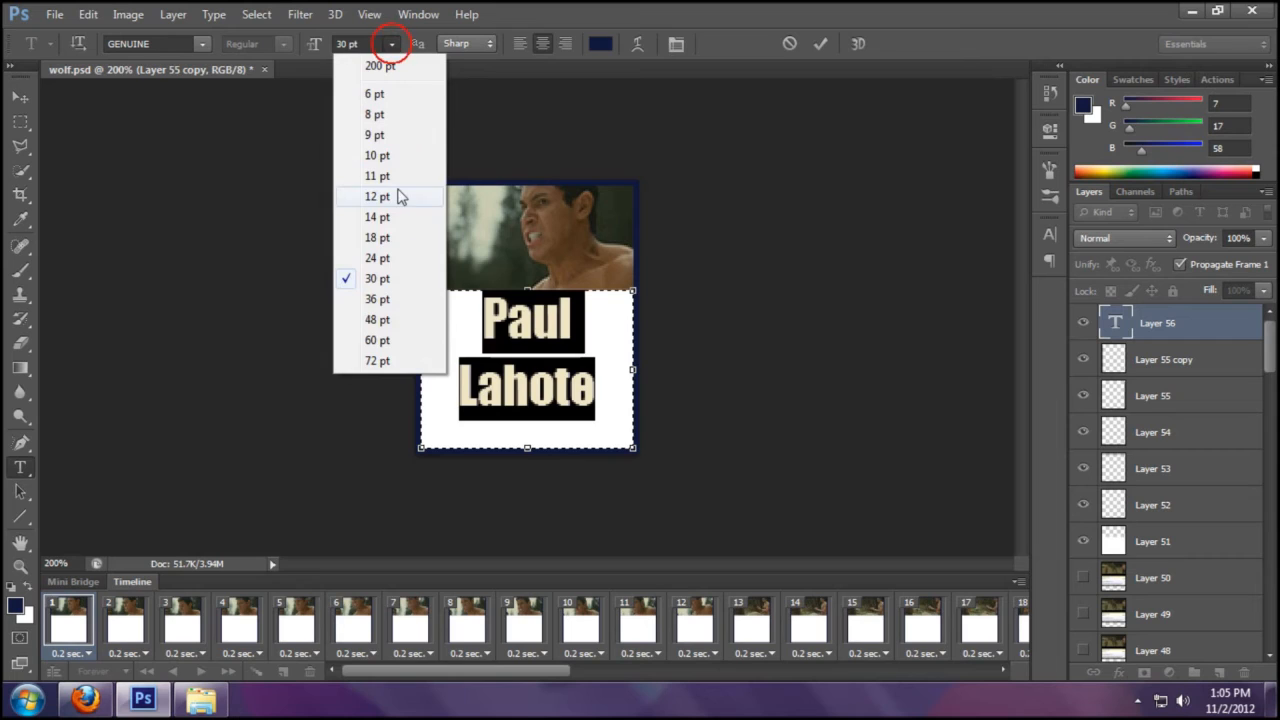
left_click(401, 196)
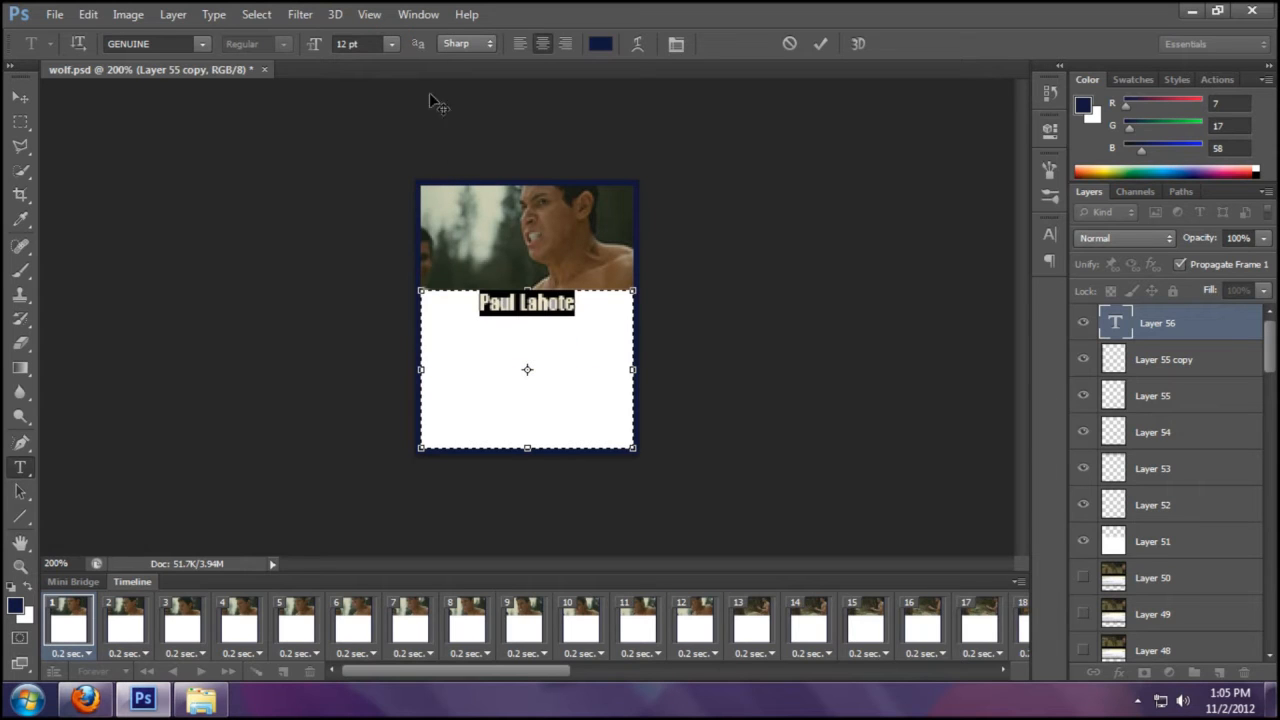
left_click(393, 43)
left_click(388, 217)
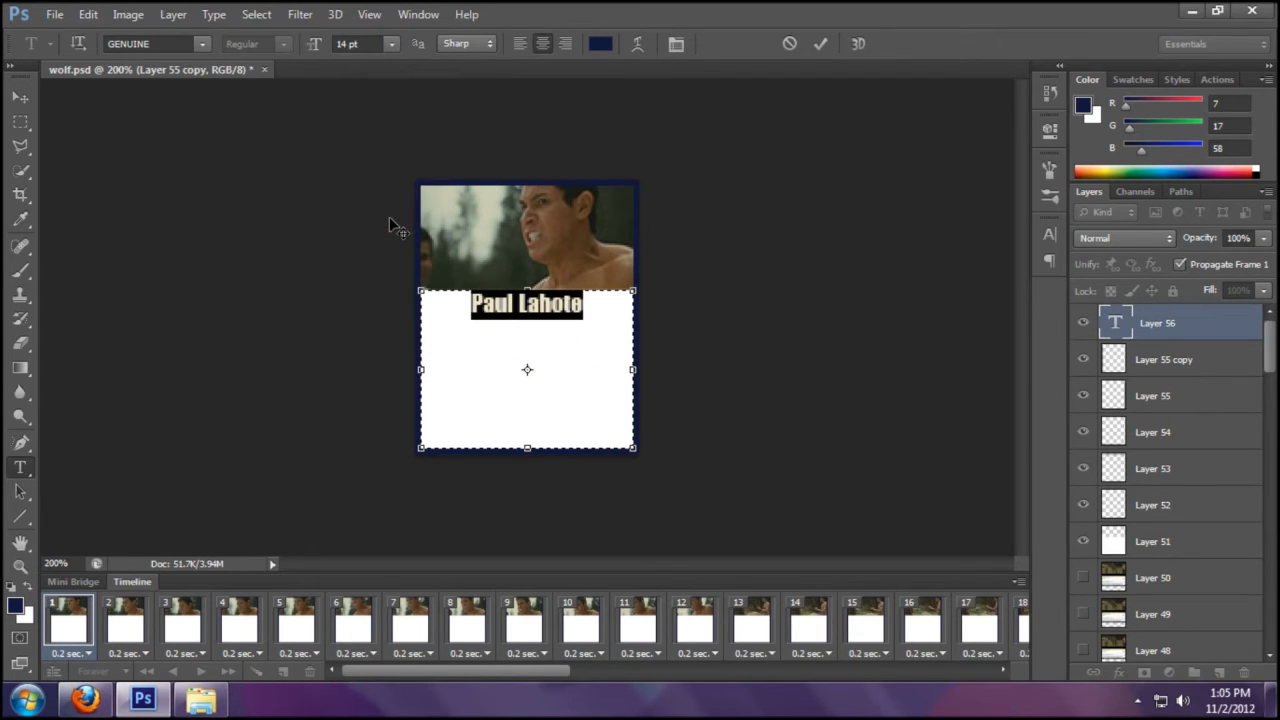
left_click(391, 44)
left_click(394, 240)
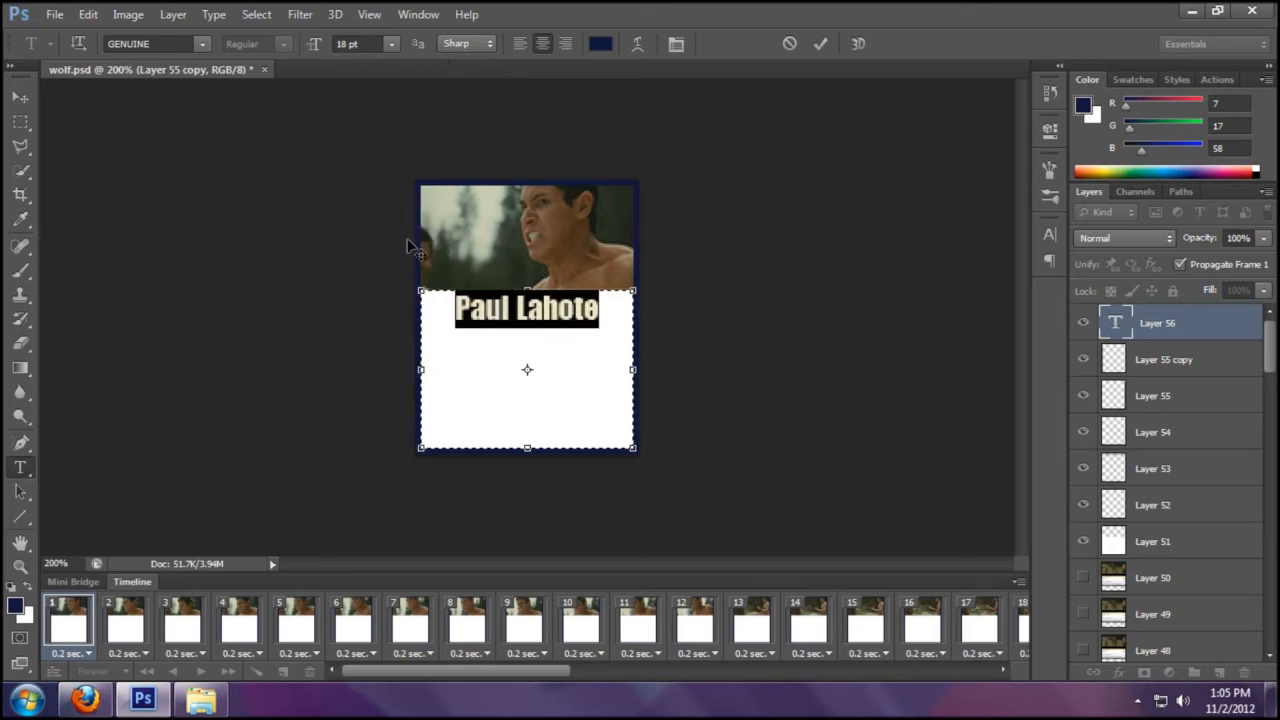
left_click(820, 43)
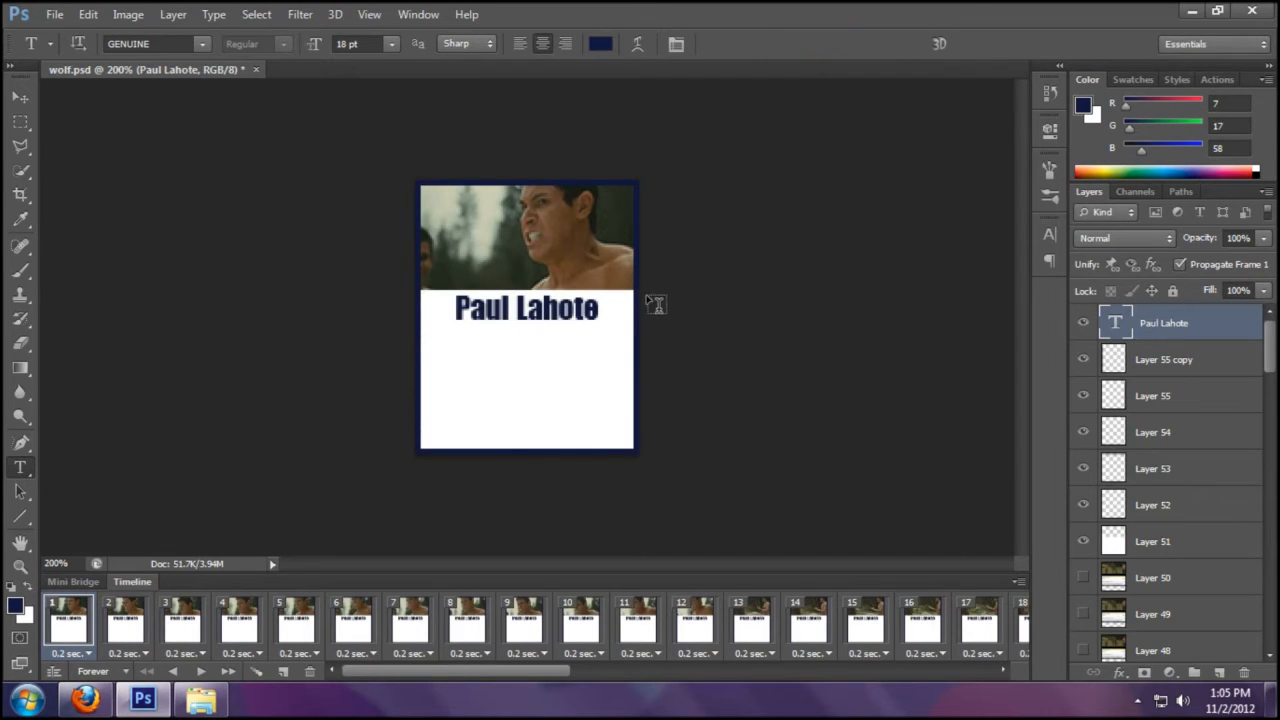
left_click(1220, 80)
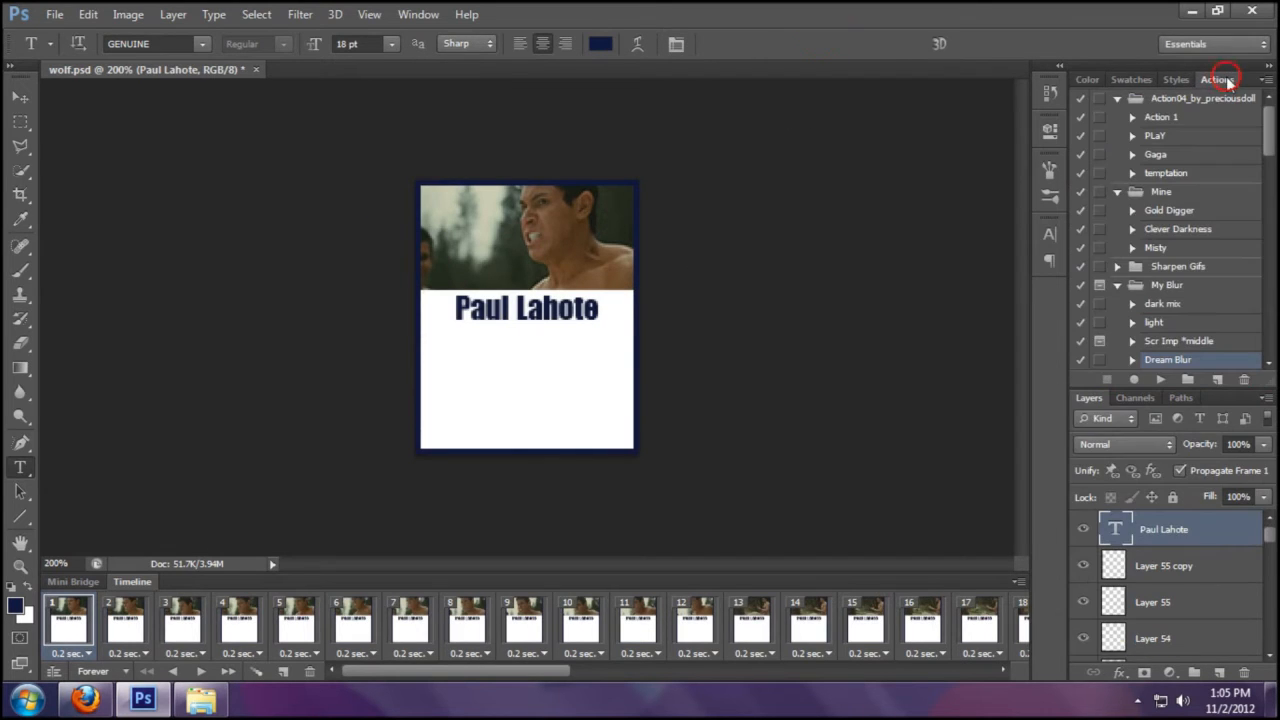
- Apply the pale blue bevelled glow preset from the Styles panel to the name layer
left_click(1175, 79)
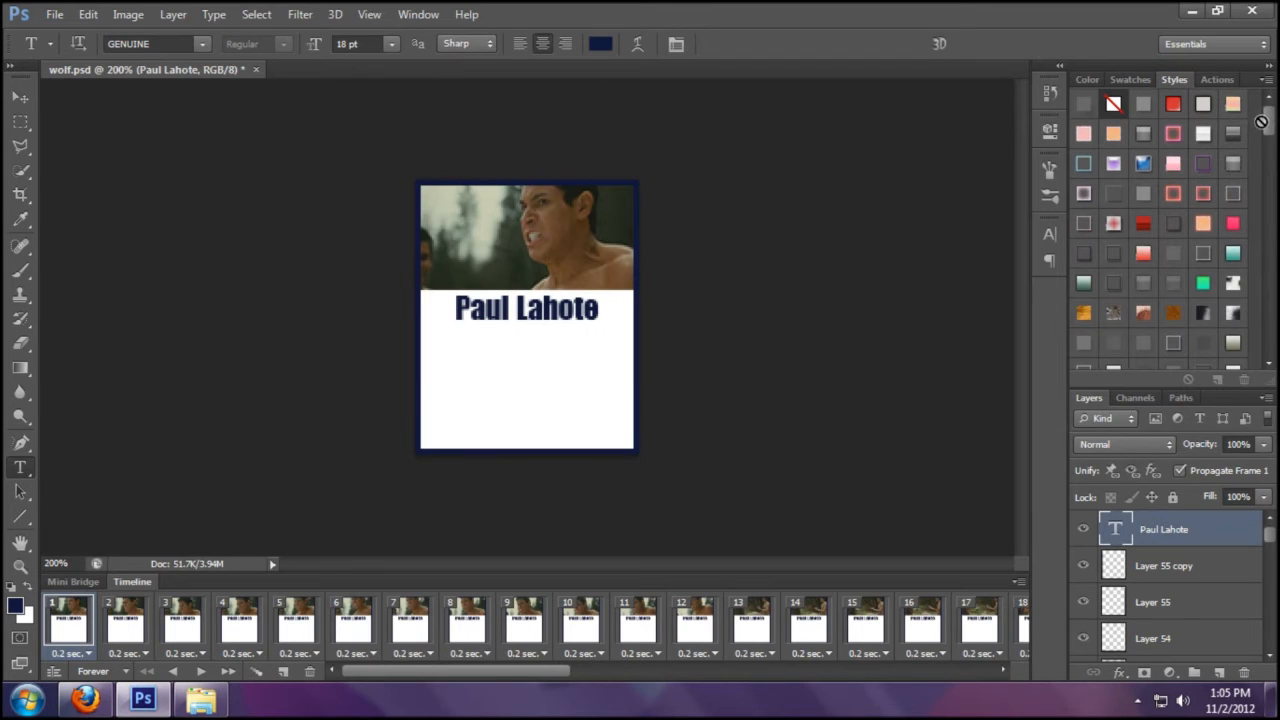
left_click_drag(1270, 121, 1270, 166)
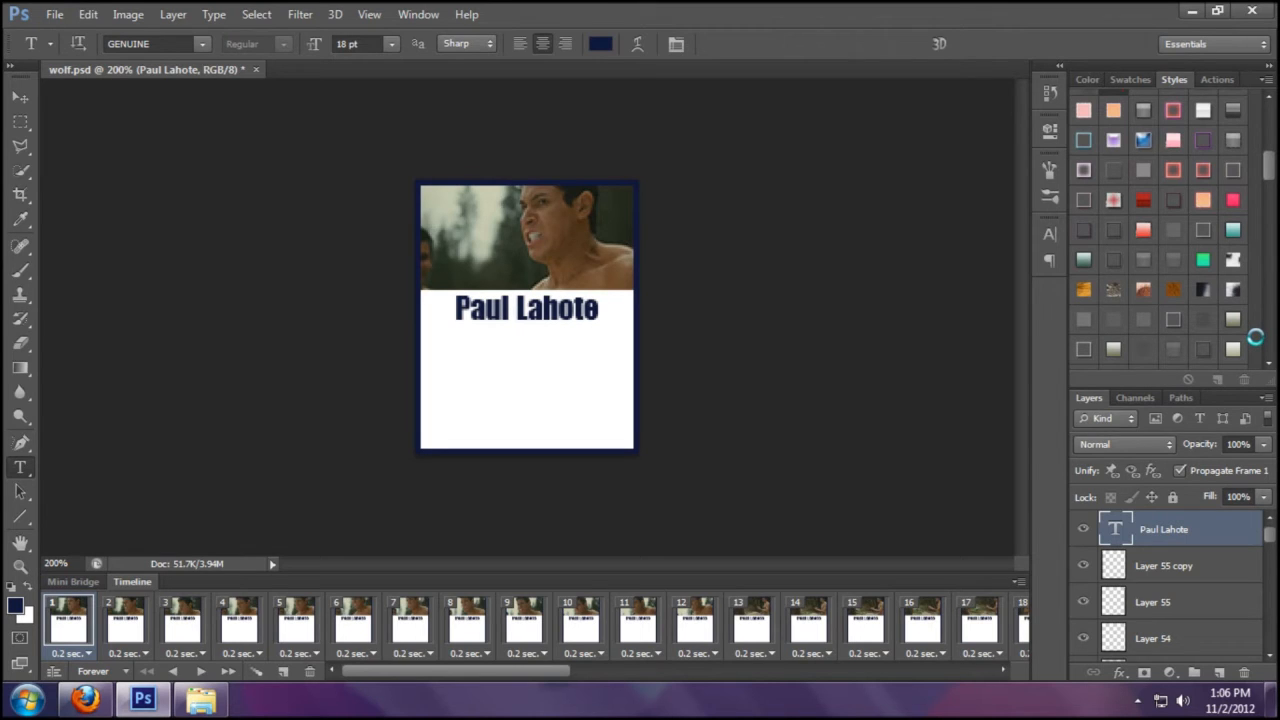
scroll(1255, 338, "down", 5)
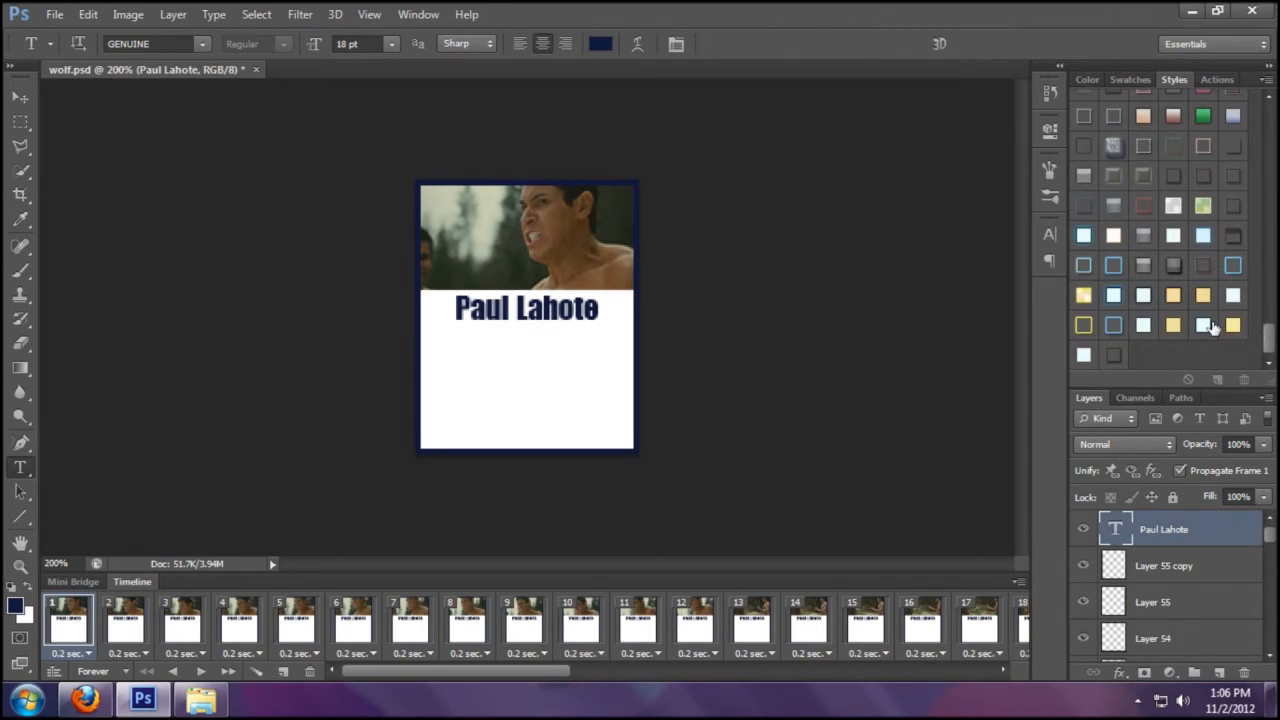
left_click(1115, 353)
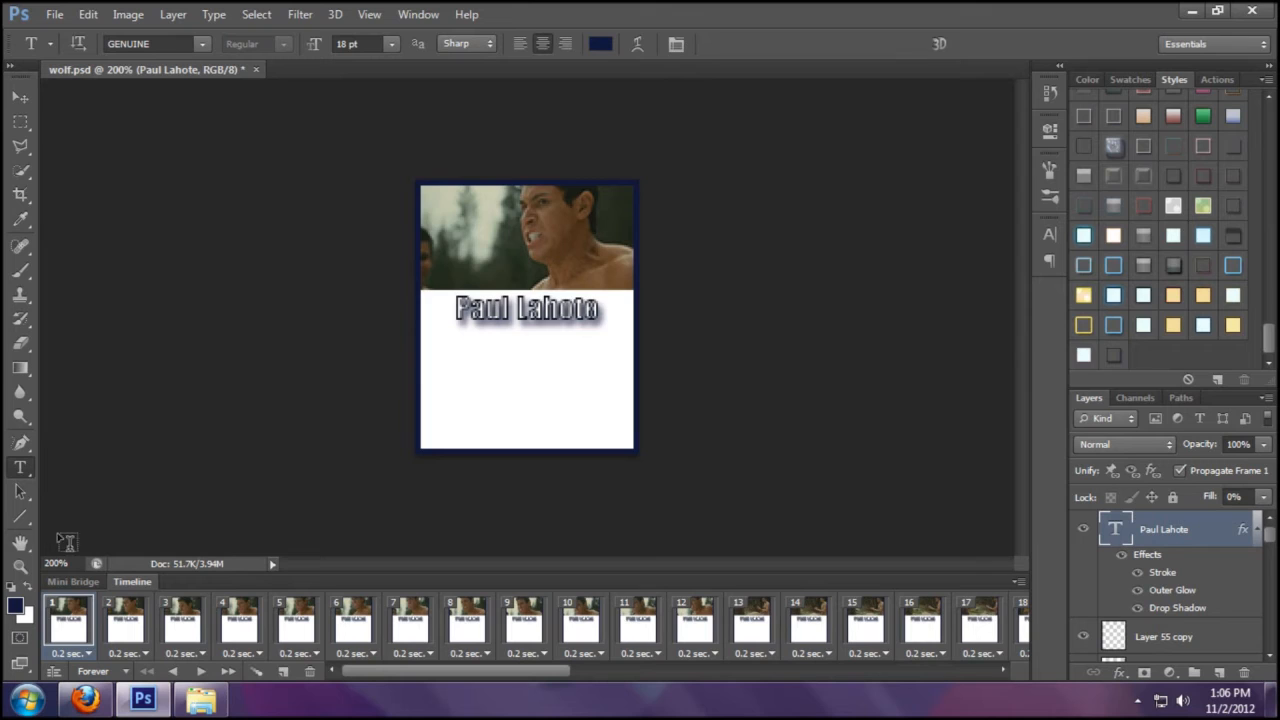
left_click(1113, 294)
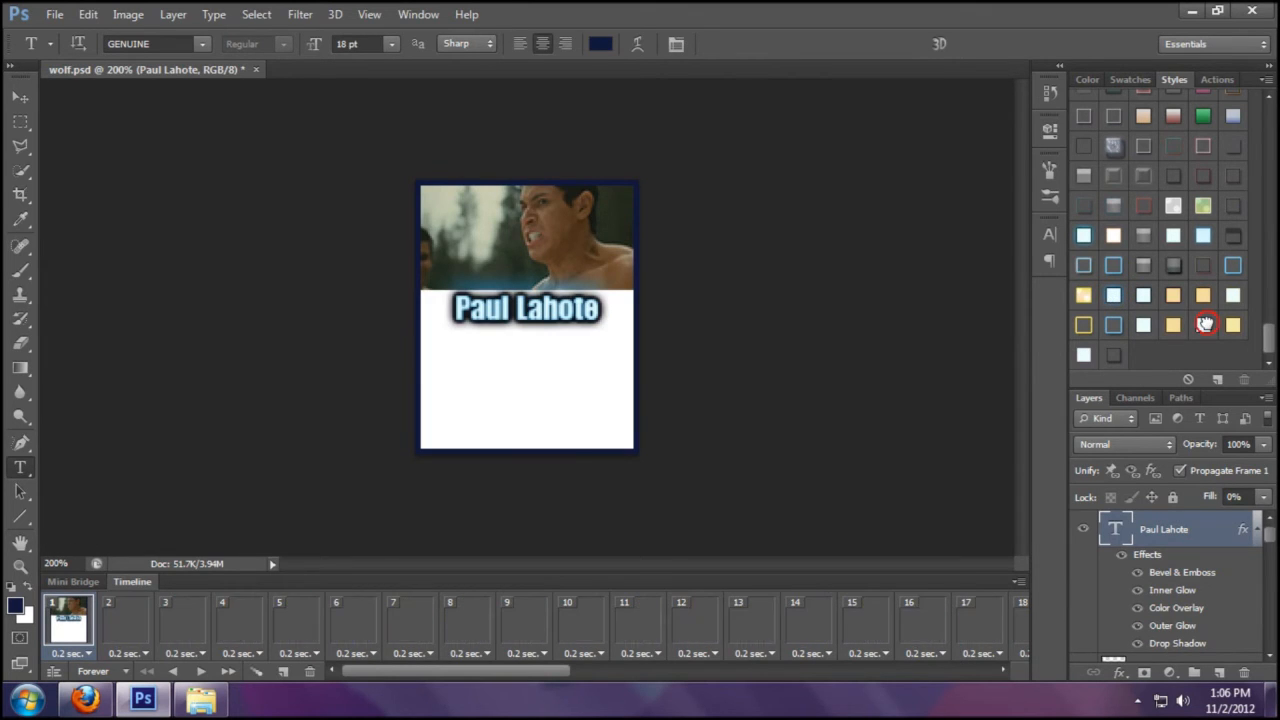
left_click(546, 305)
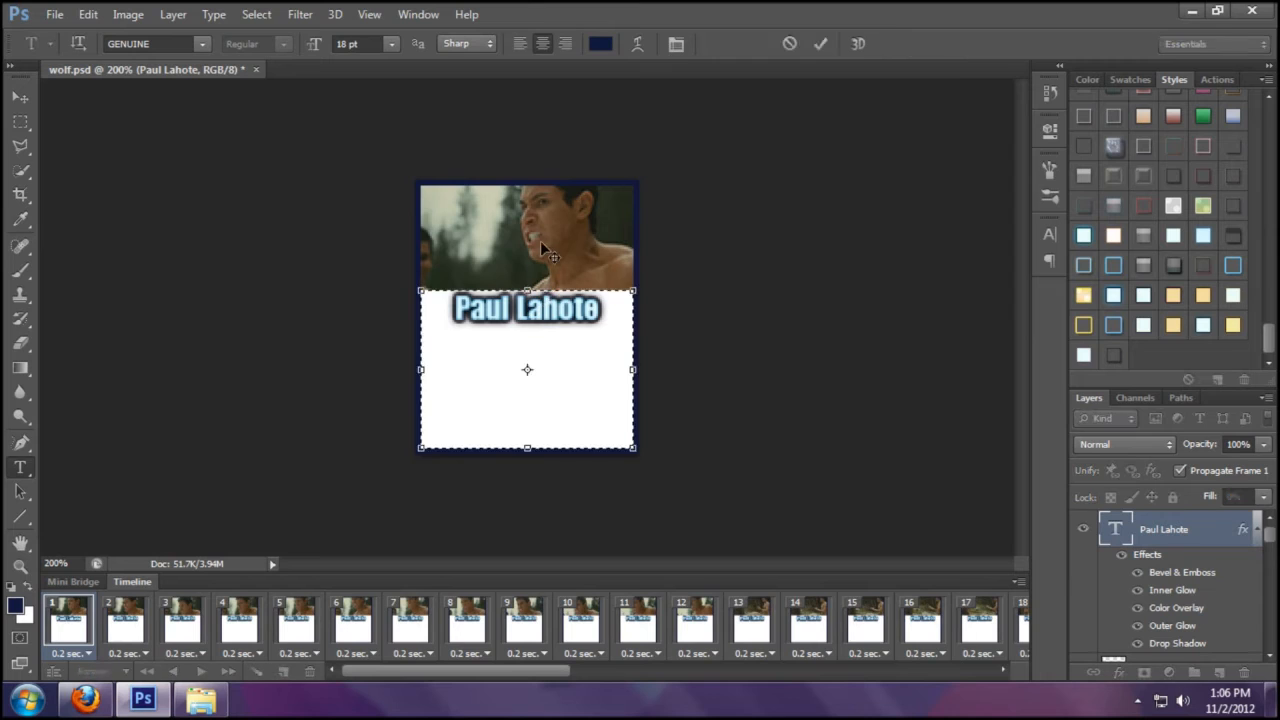
left_click(818, 44)
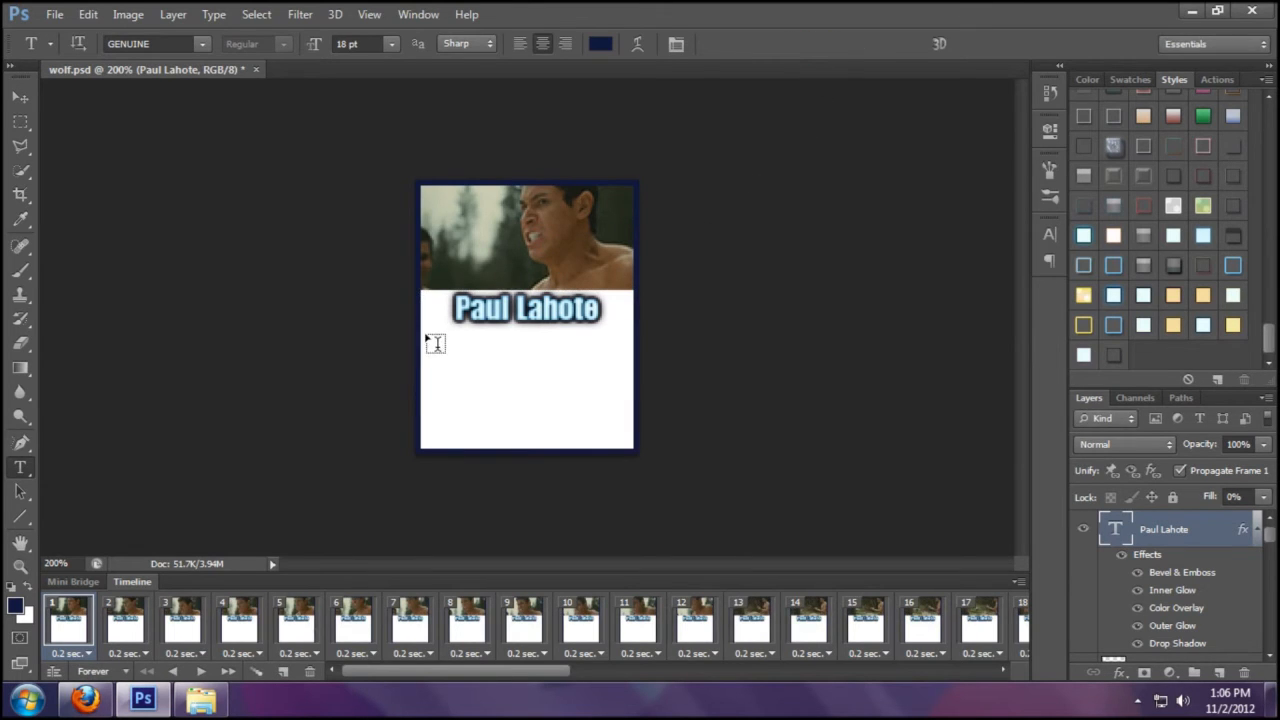
- Draw a text box below the name and type the lines Multi-Para and Mature Content
left_click_drag(420, 333, 646, 451)
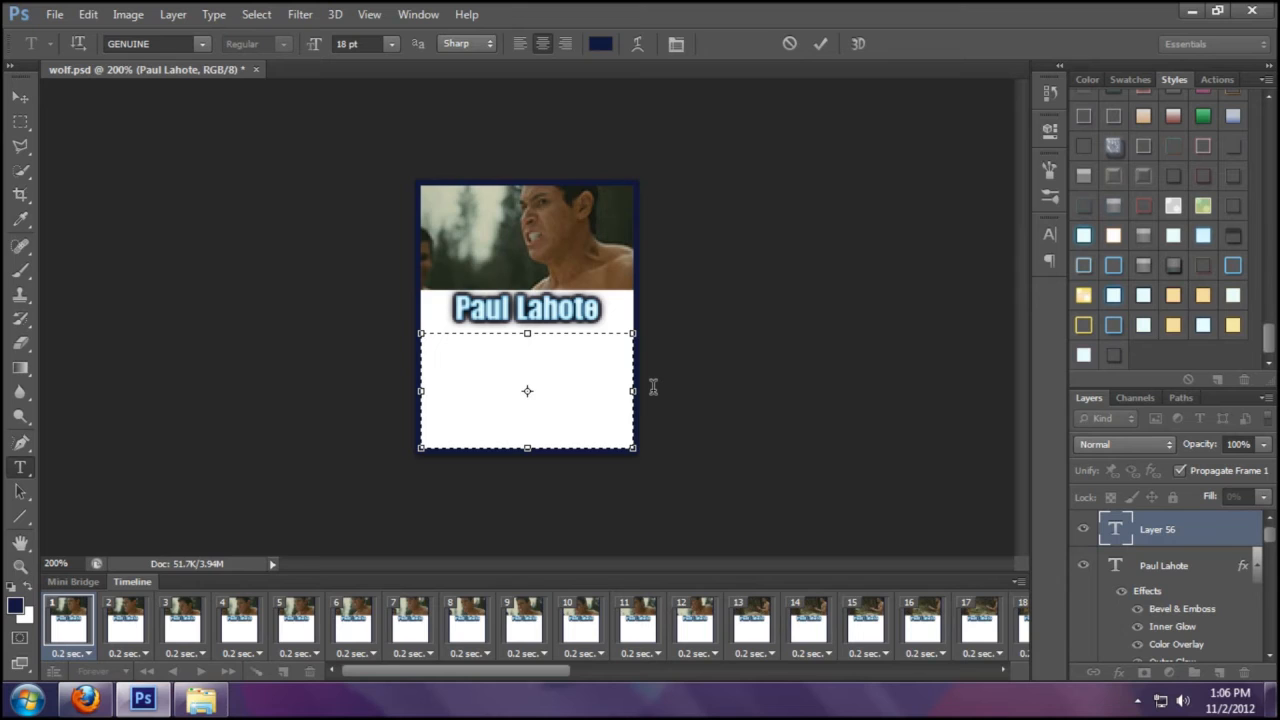
type("Multi")
key("BackSpace")
type("i-para")
key("BackSpace")
key("BackSpace")
key("BackSpace")
key("BackSpace")
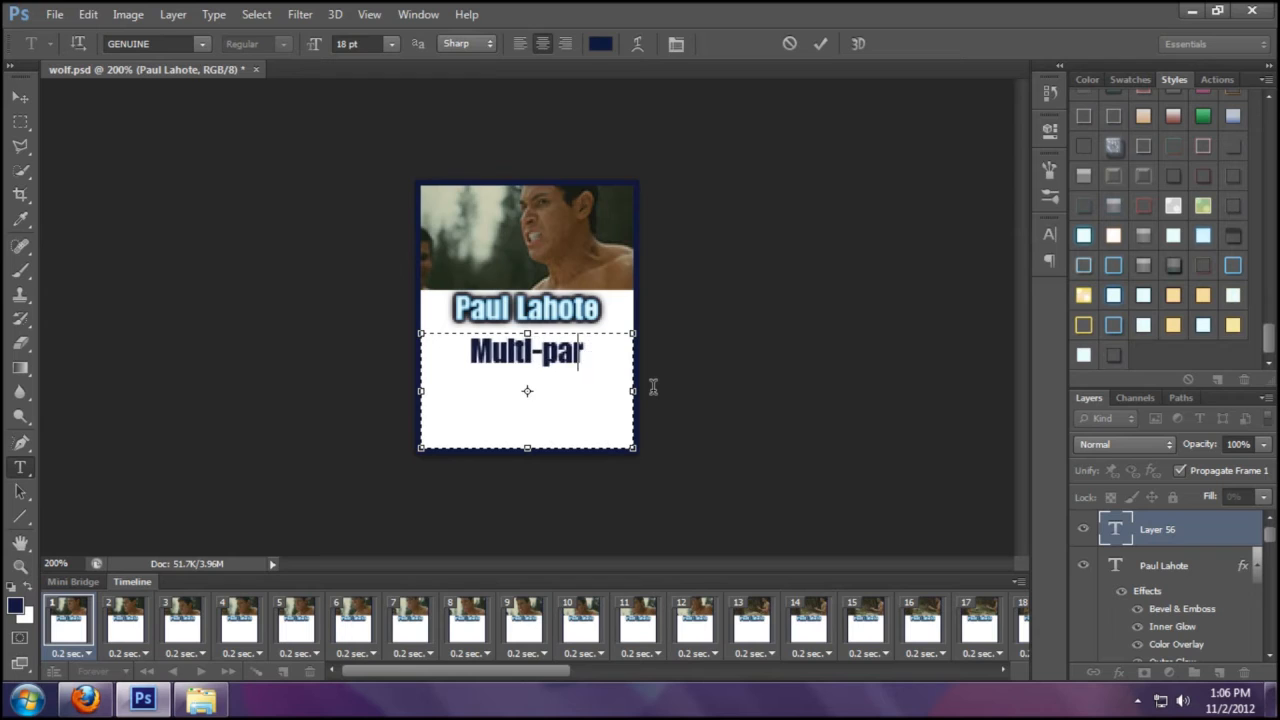
type("Para")
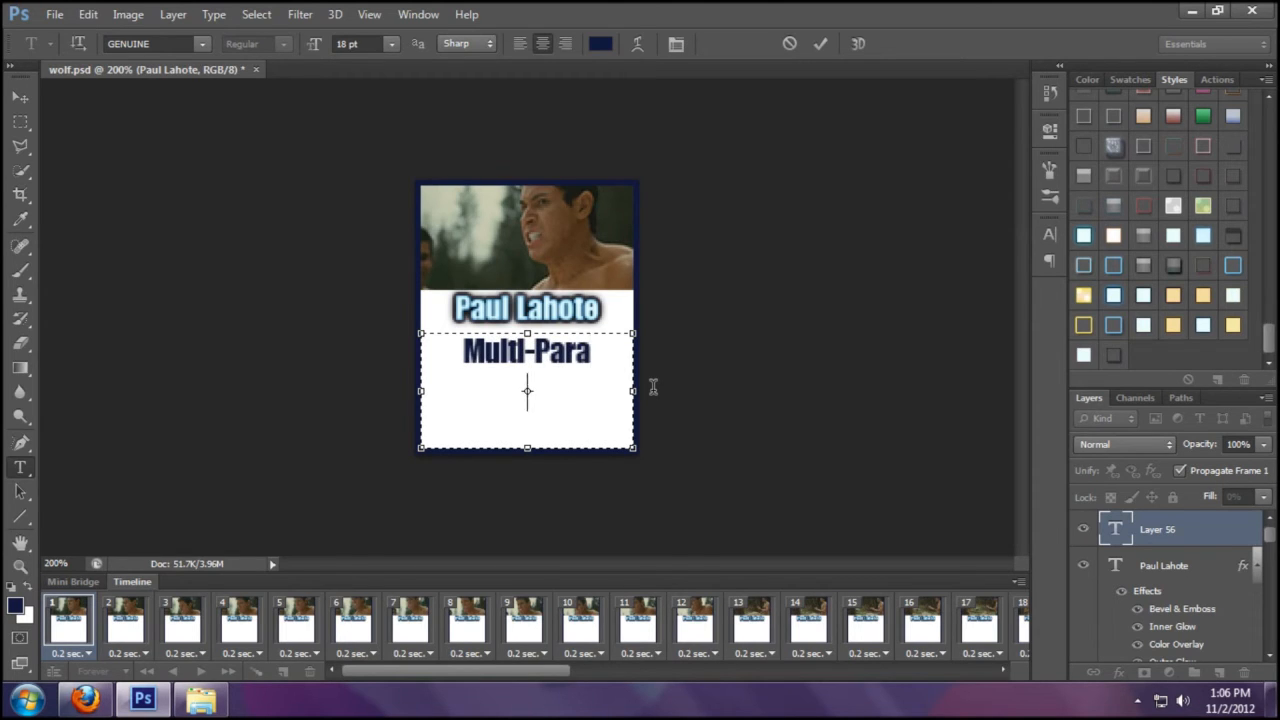
type("m")
key("BackSpace")
type("Mat")
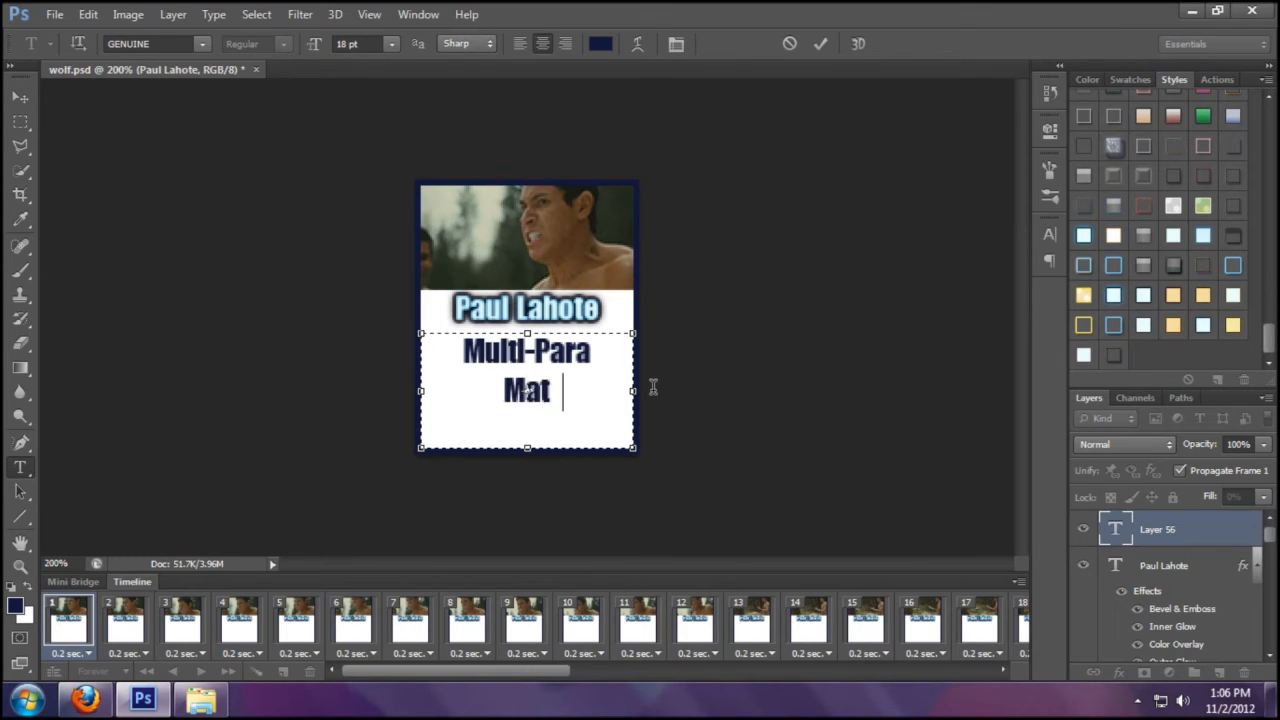
key("BackSpace")
type("ure c")
key("BackSpace")
type("Content")
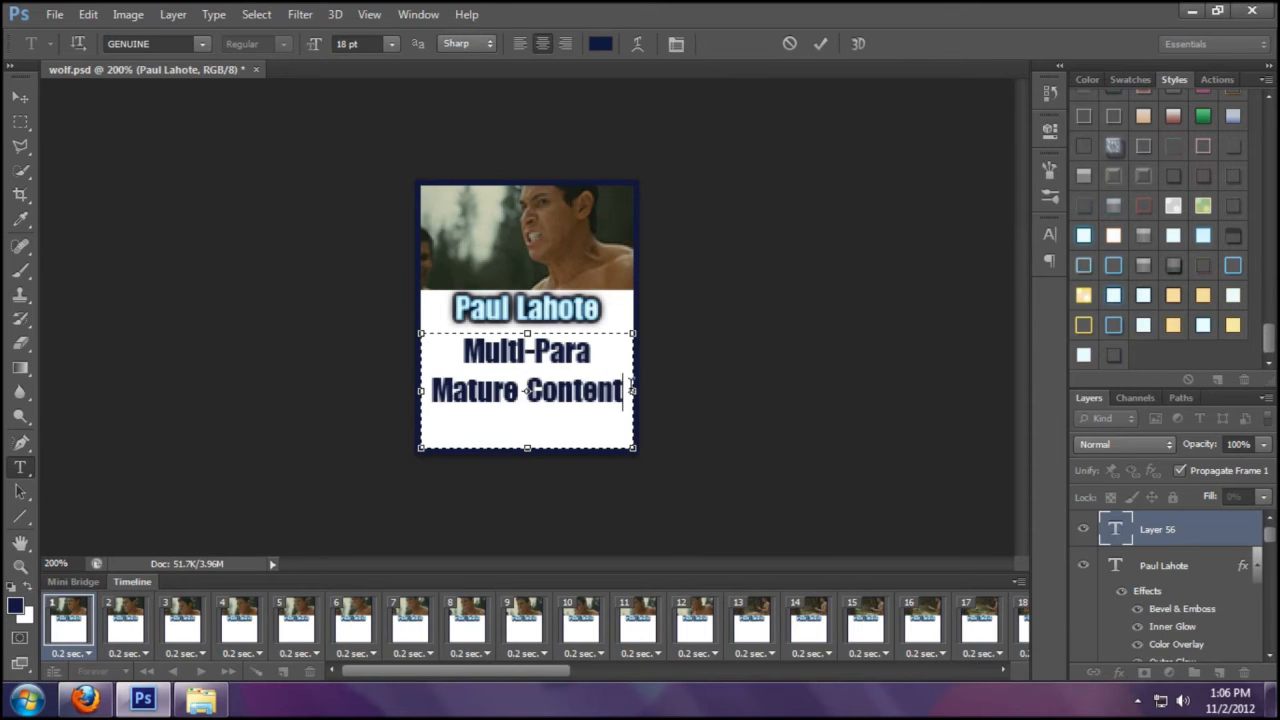
- Set the whole description text to 12 pt
key("ctrl+a")
left_click(395, 45)
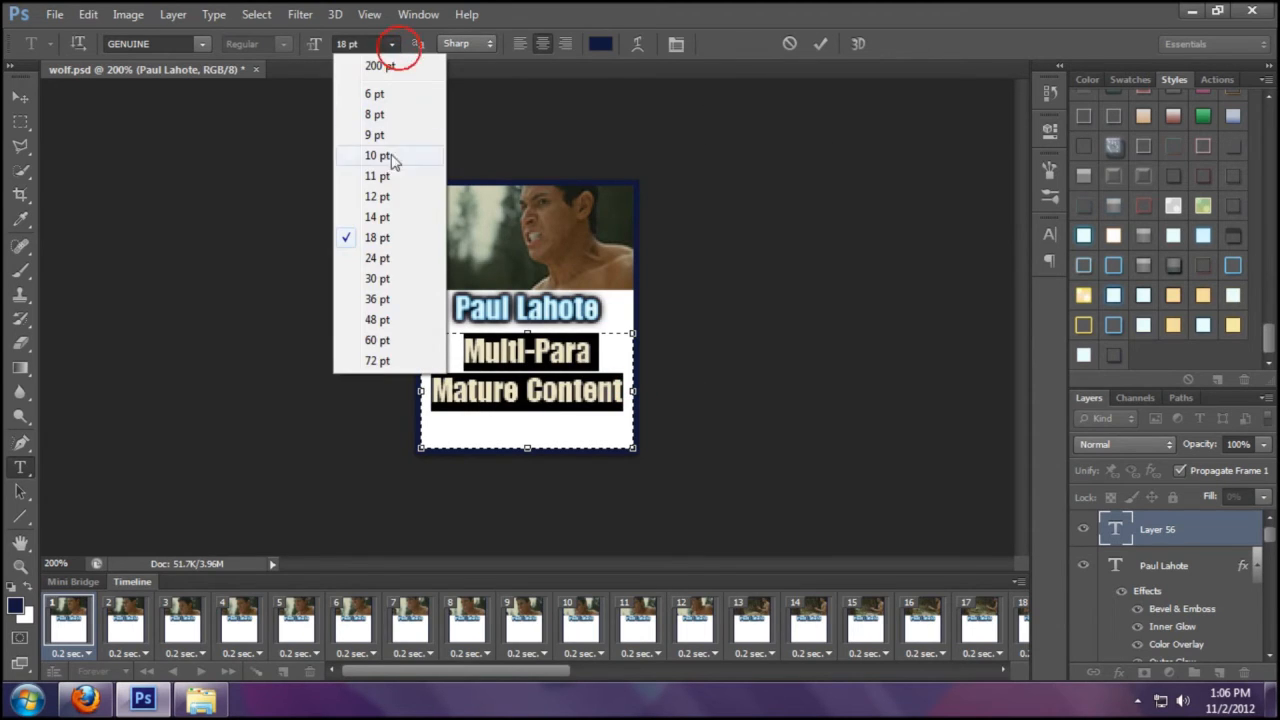
left_click(387, 196)
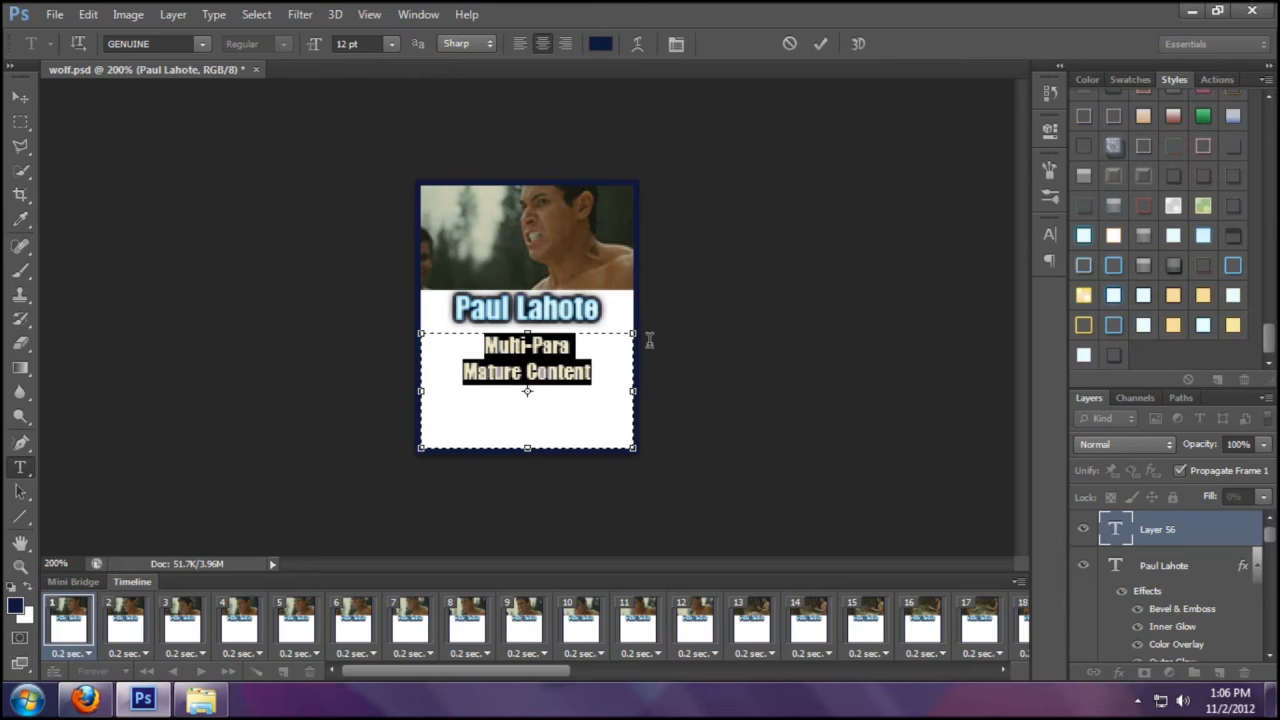
- Add the Twi-Verse and EX-FL lines to the description and commit the text
left_click(612, 418)
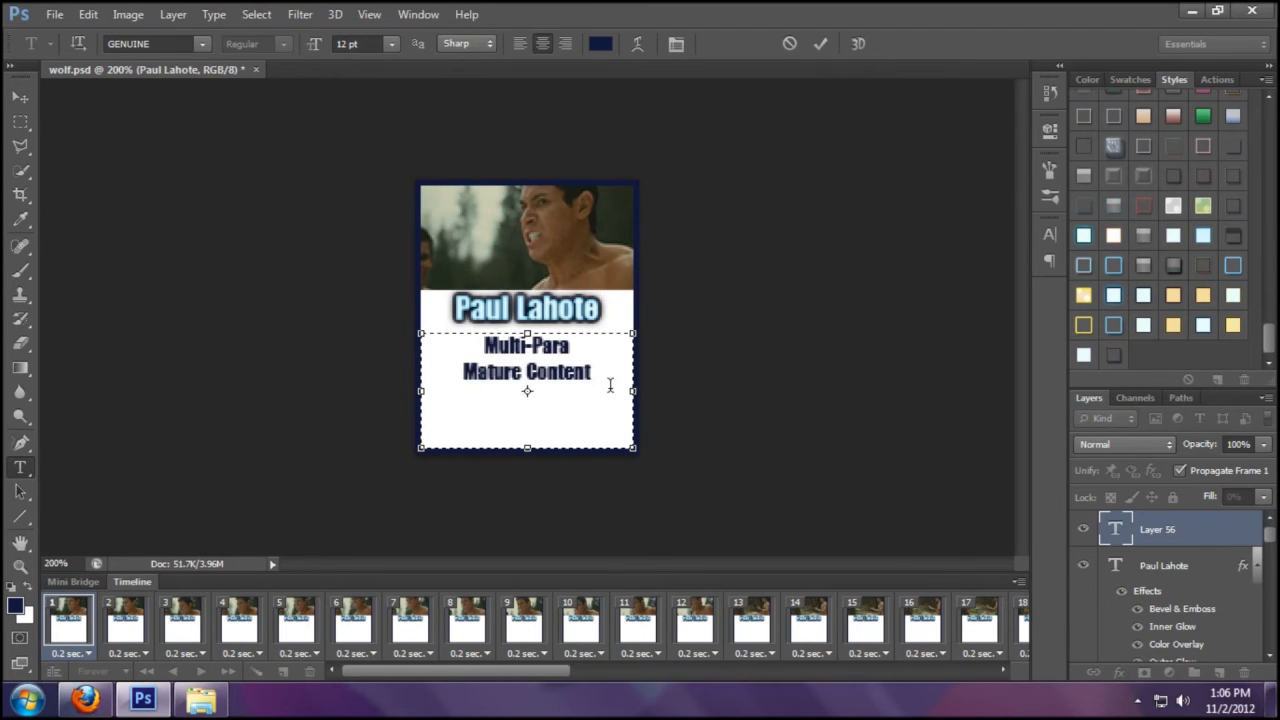
left_click(88, 700)
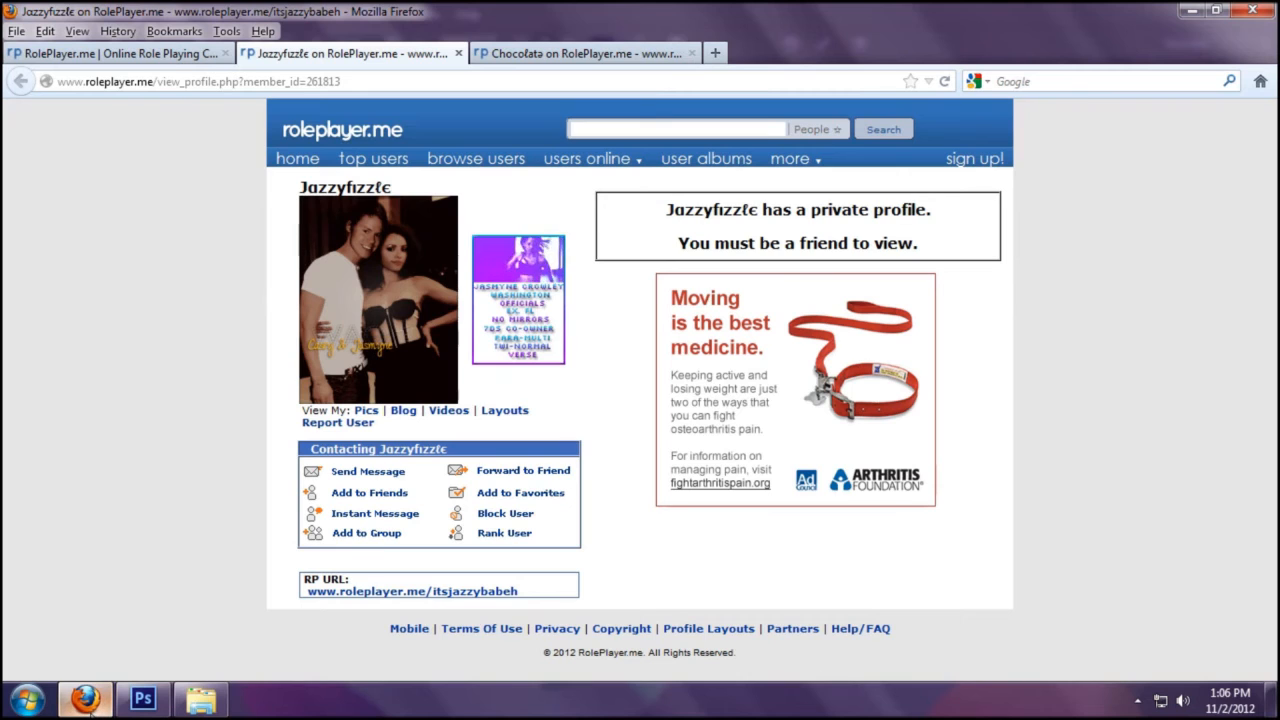
left_click(88, 700)
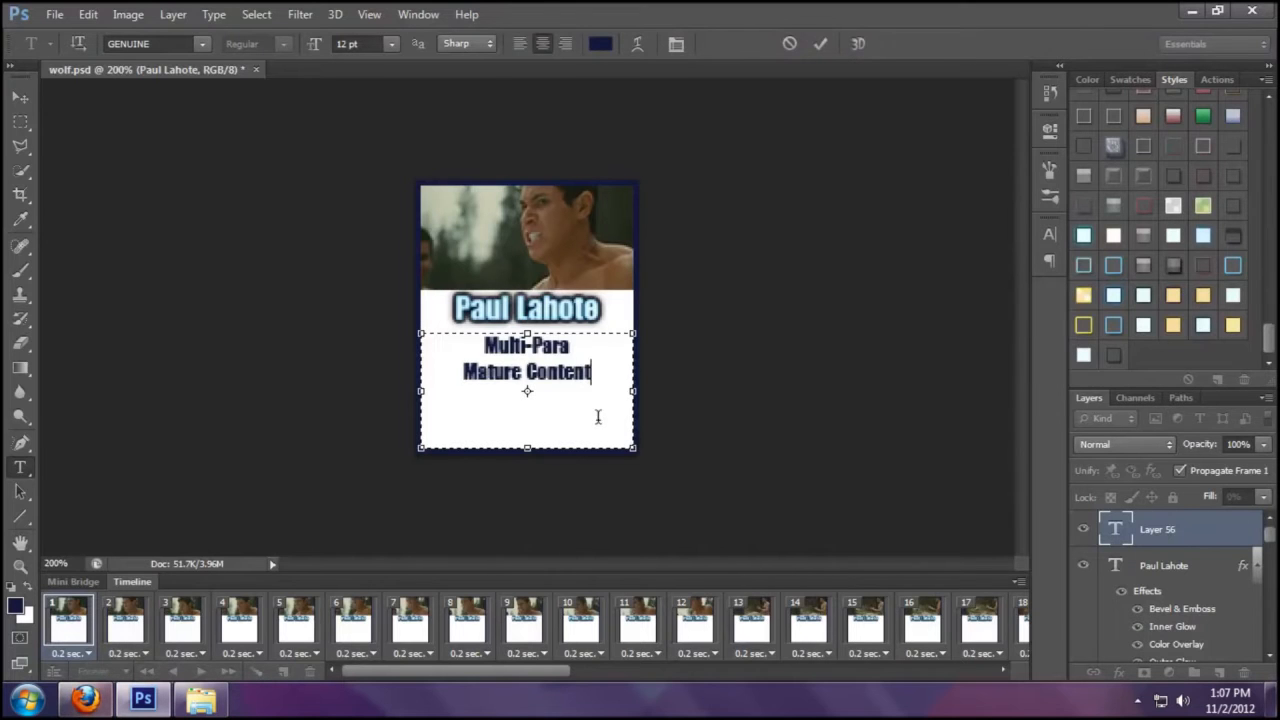
type("Twi-Verse")
left_click(86, 698)
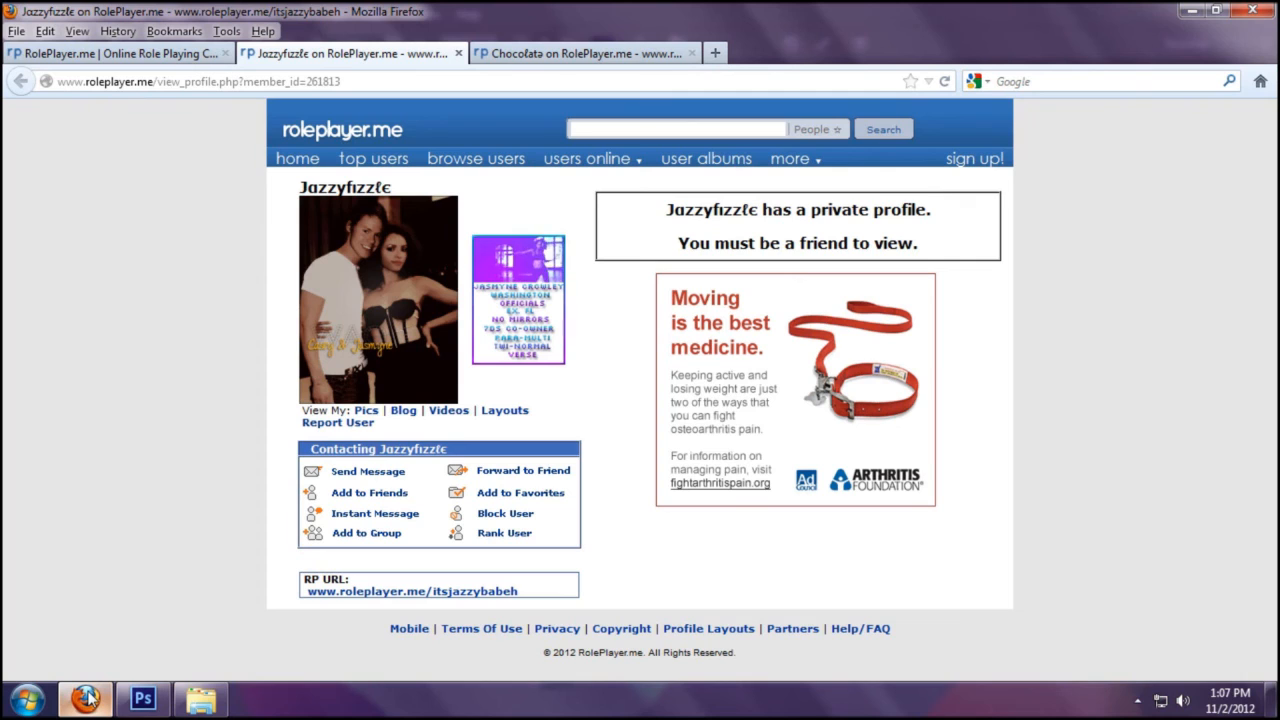
left_click(86, 695)
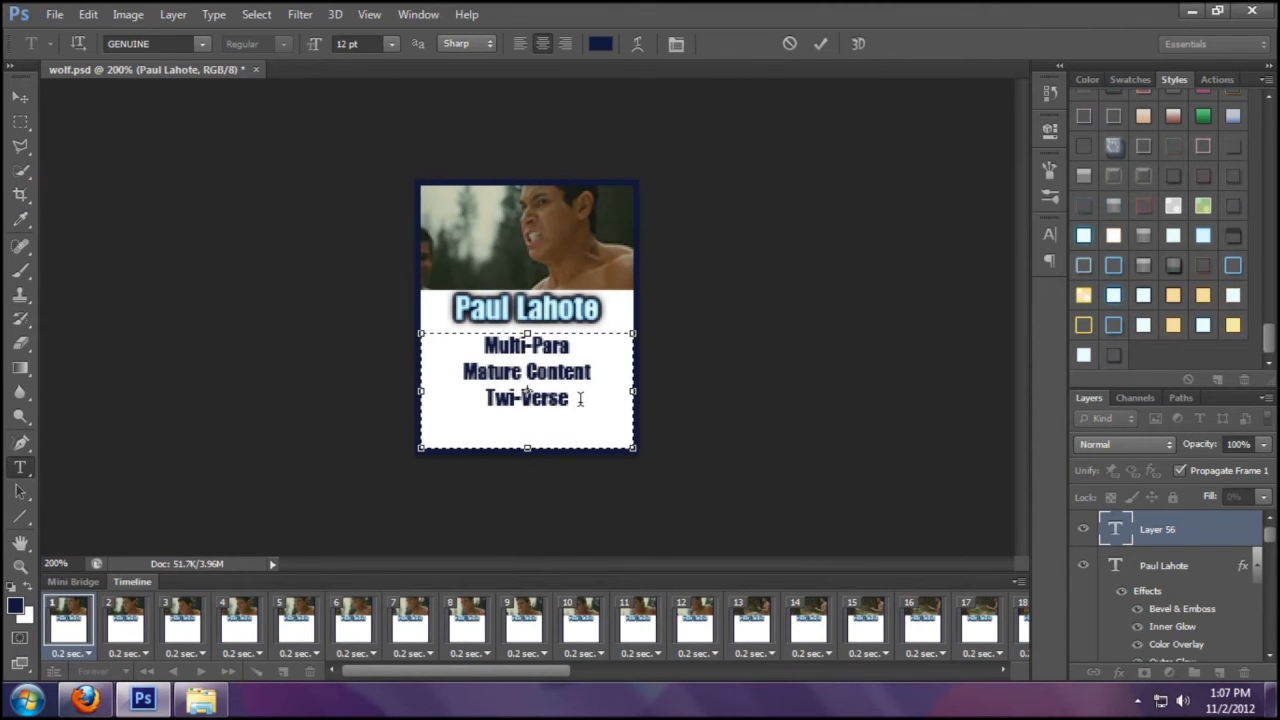
type("x-Fi")
key("BackSpace")
key("BackSpace")
key("BackSpace")
key("BackSpace")
type("X-")
type("FI")
left_click(819, 50)
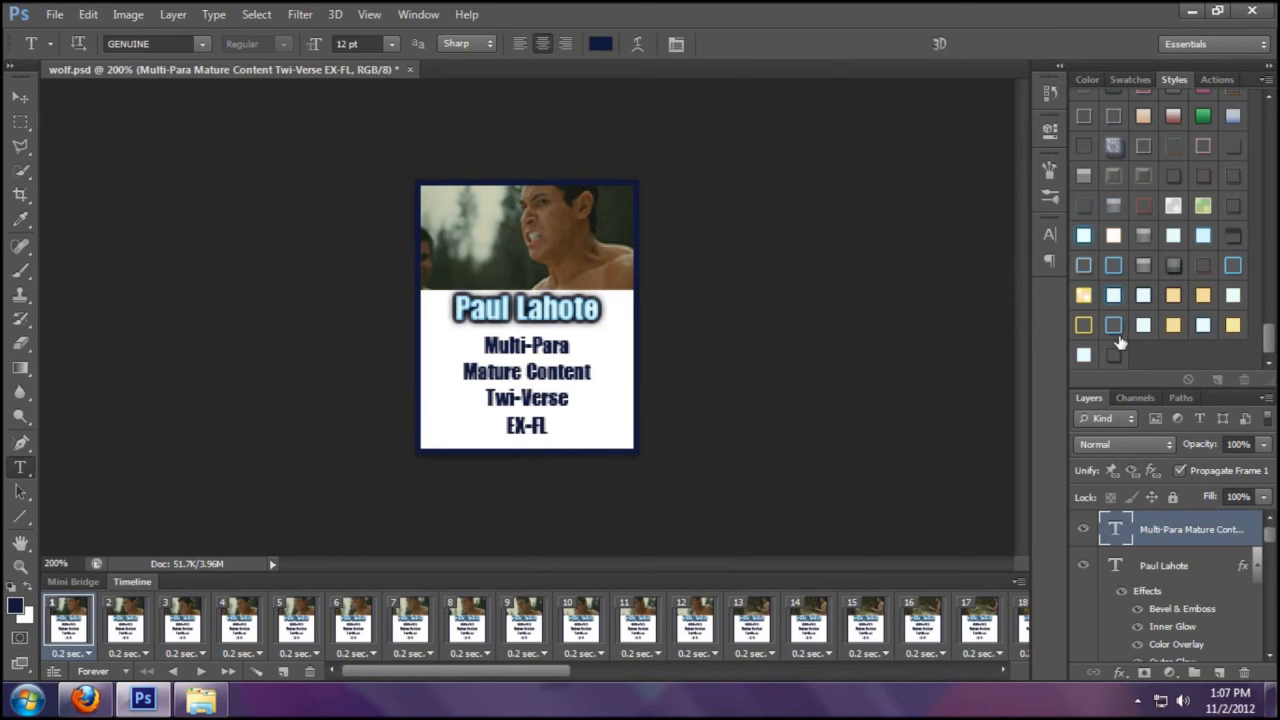
- Give the description a blue gradient preset style, then preview the animation at 100%
left_click(1168, 180)
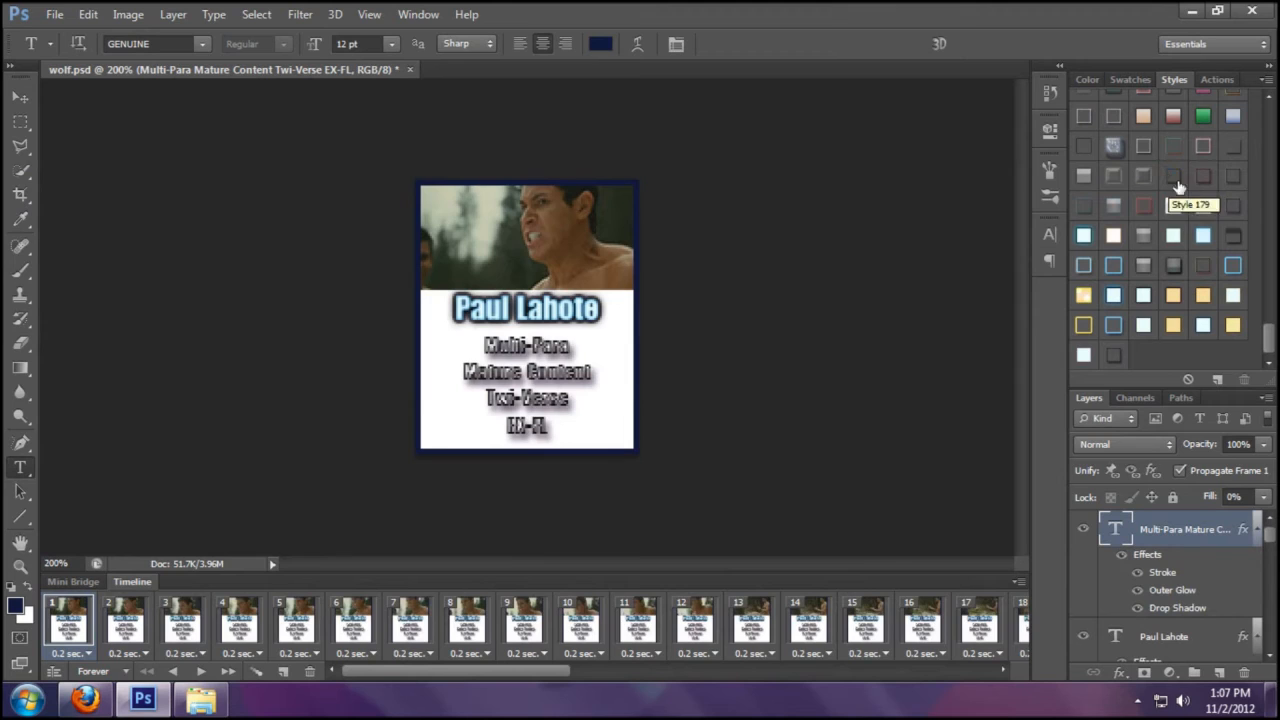
left_click(1233, 177)
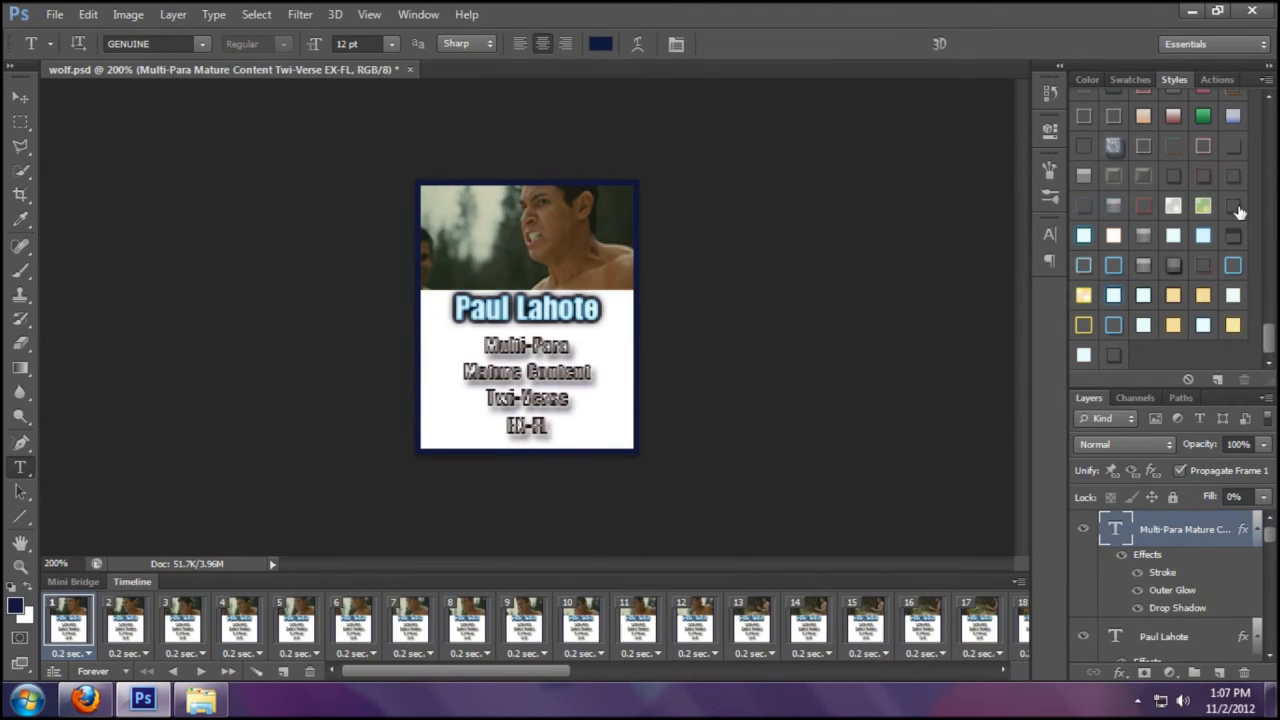
left_click(1232, 116)
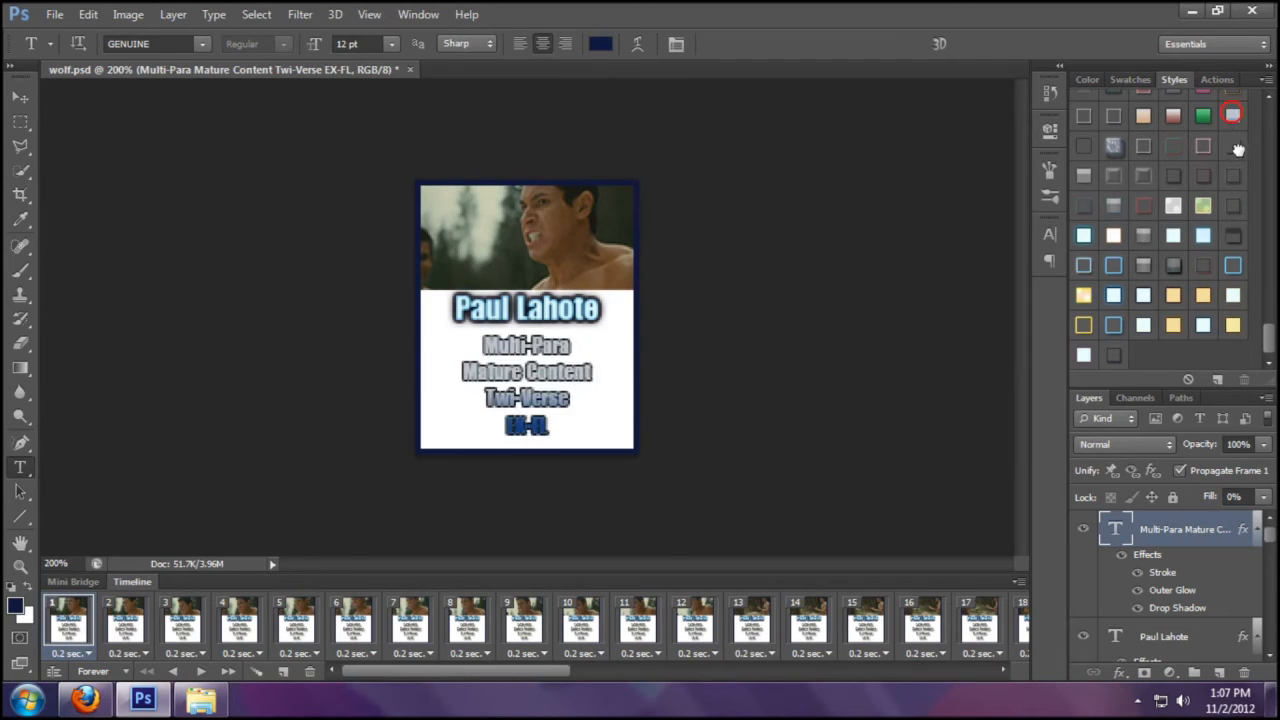
key("ctrl+minus")
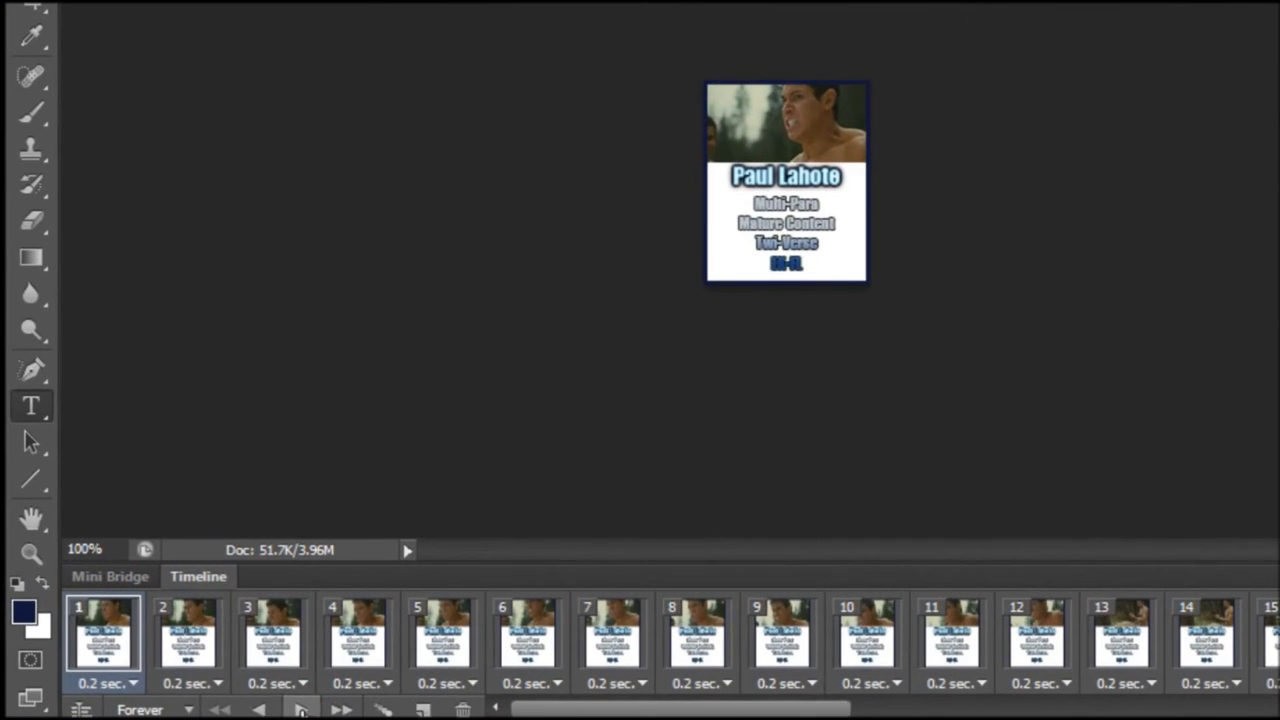
left_click(199, 670)
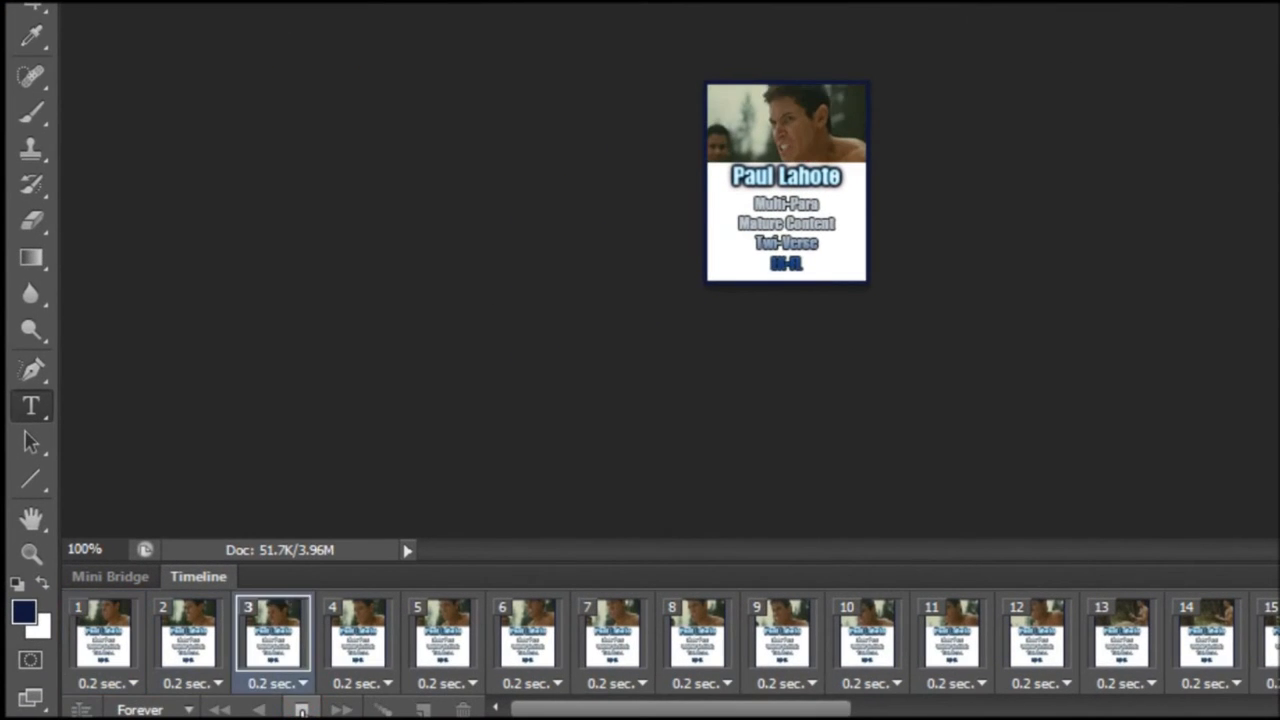
- Stop playback and float wolf.psd in its own document window near the top
left_click(301, 708)
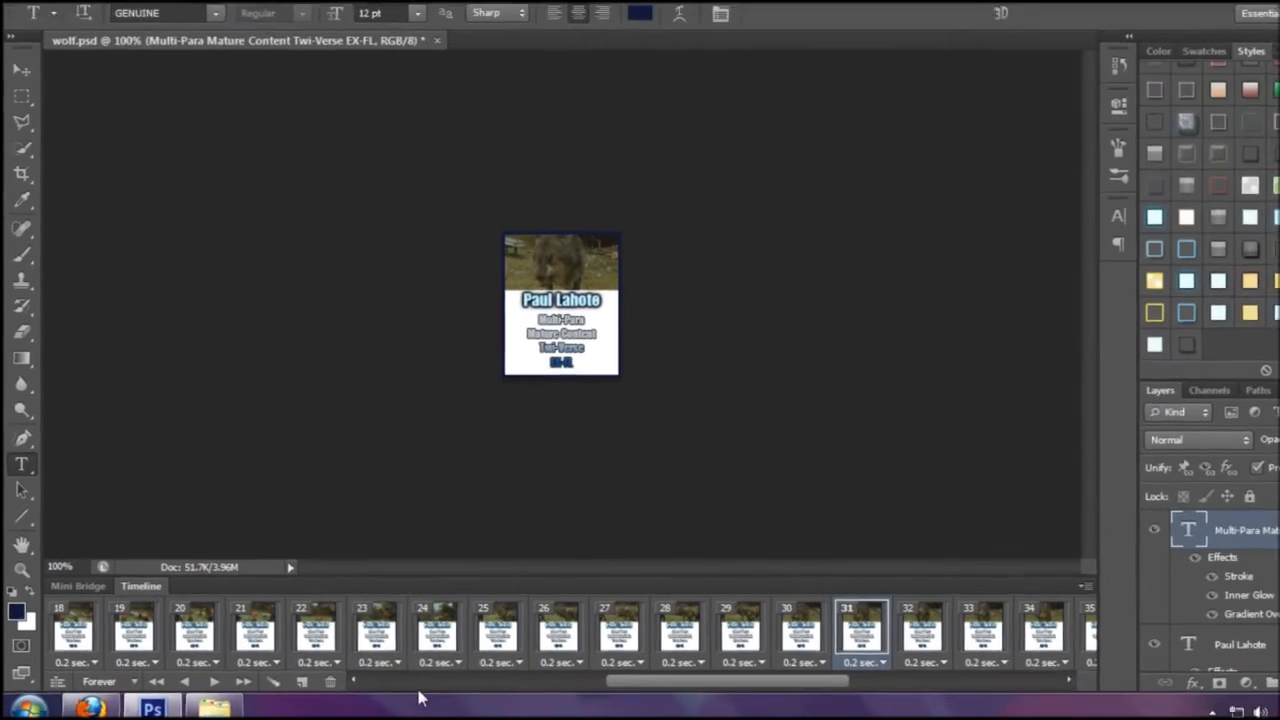
left_click(577, 708)
left_click_drag(555, 708, 535, 711)
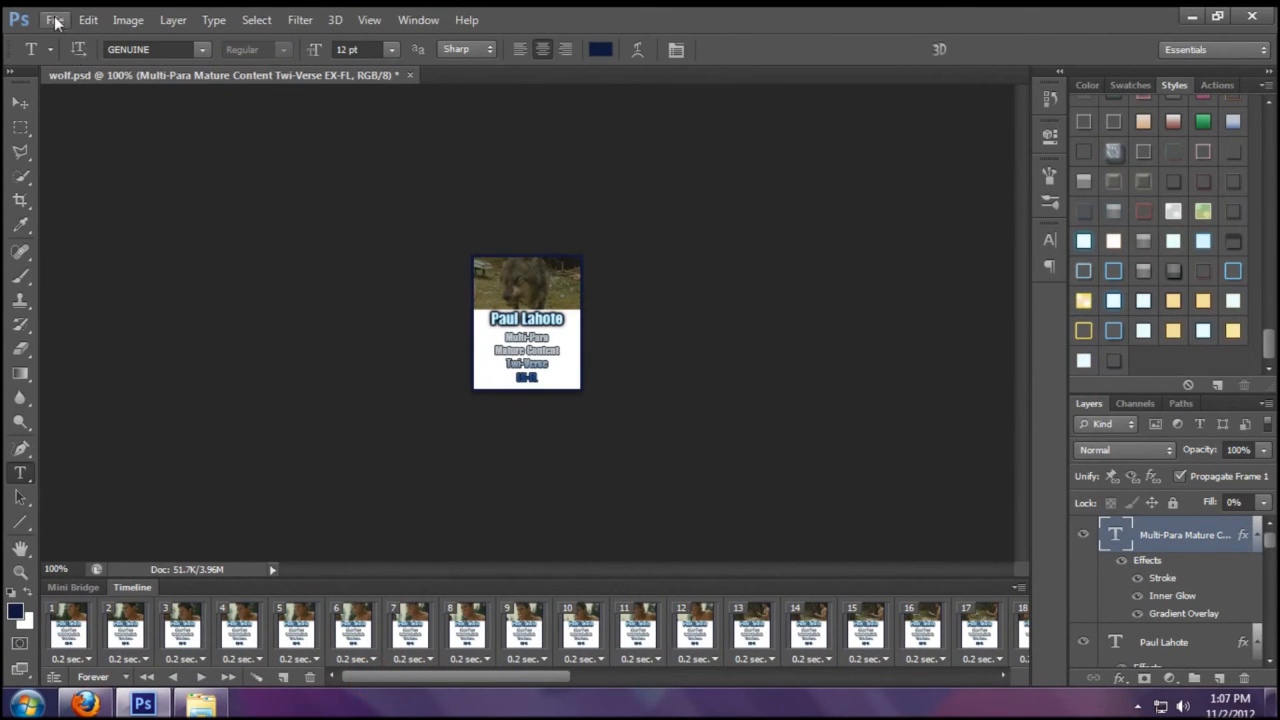
mouse_move(1272, 542)
left_mouse_down()
mouse_move(1273, 571)
mouse_move(1272, 538)
left_mouse_up()
left_click_drag(330, 75, 759, 249)
left_click_drag(503, 245, 498, 180)
- Browse to the 1 Photoshop > PSD folder and drag edit13.psd into Photoshop
left_click(201, 704)
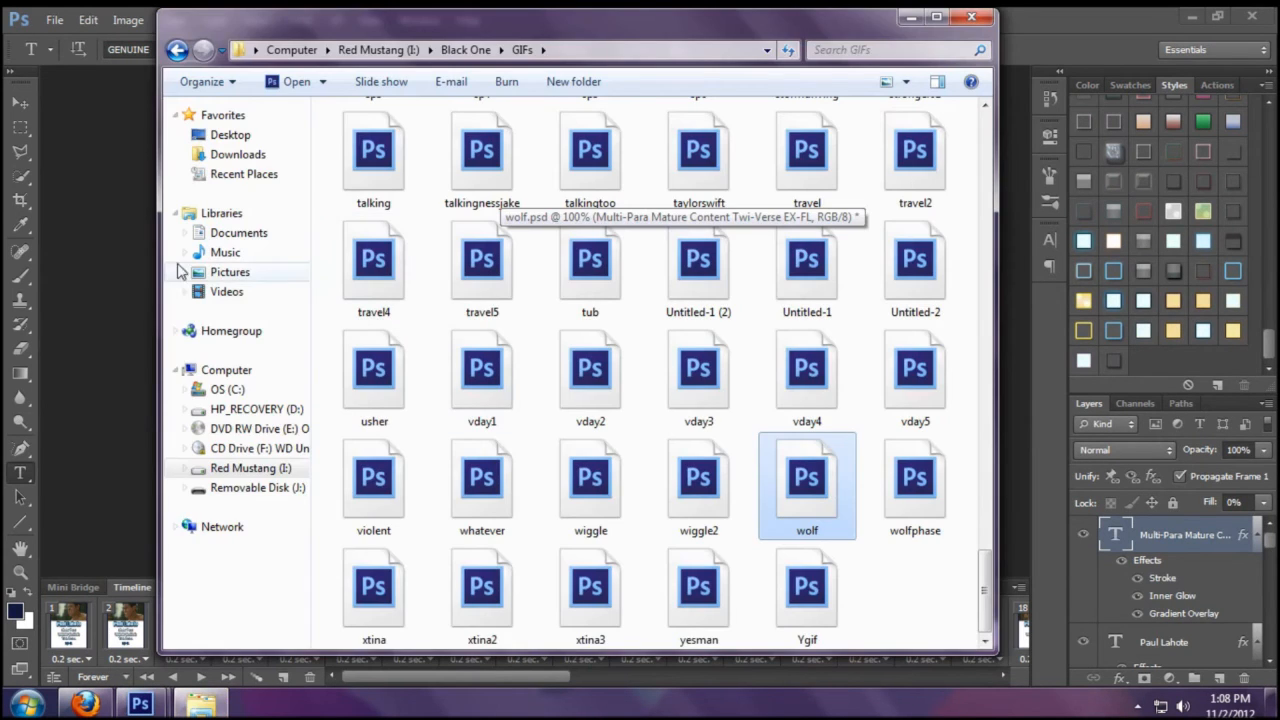
left_click(250, 470)
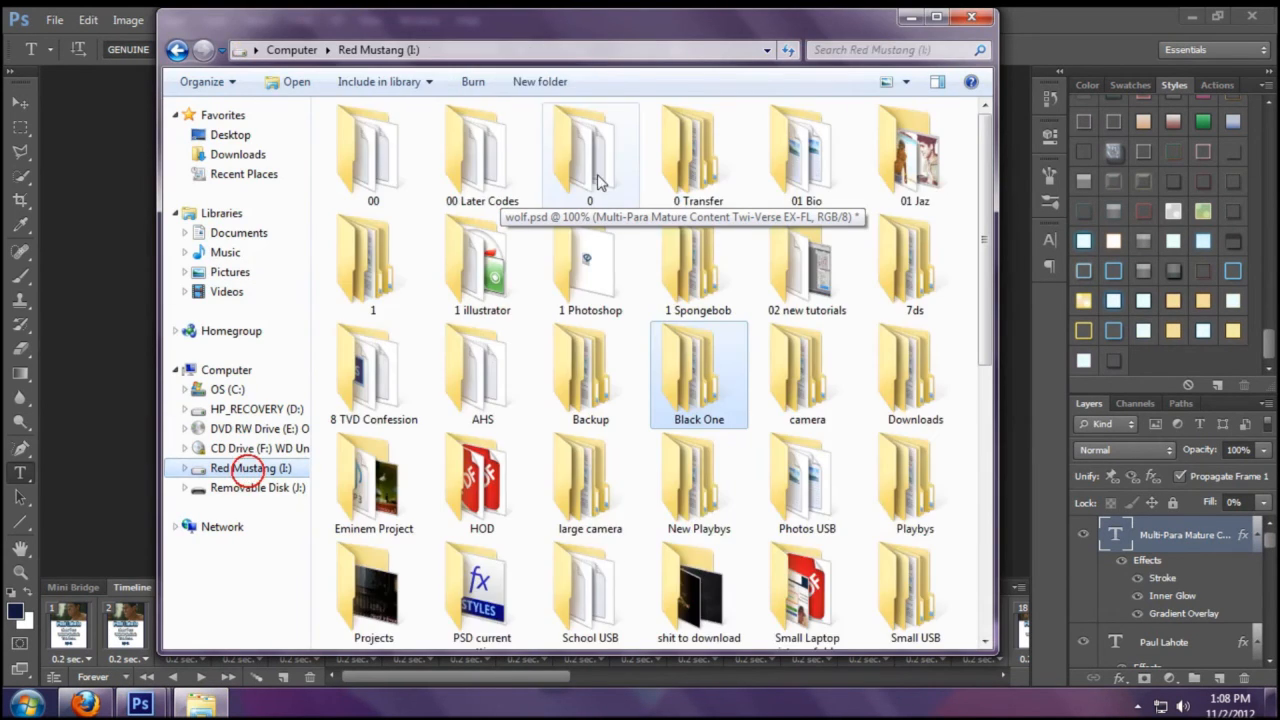
double_click(596, 278)
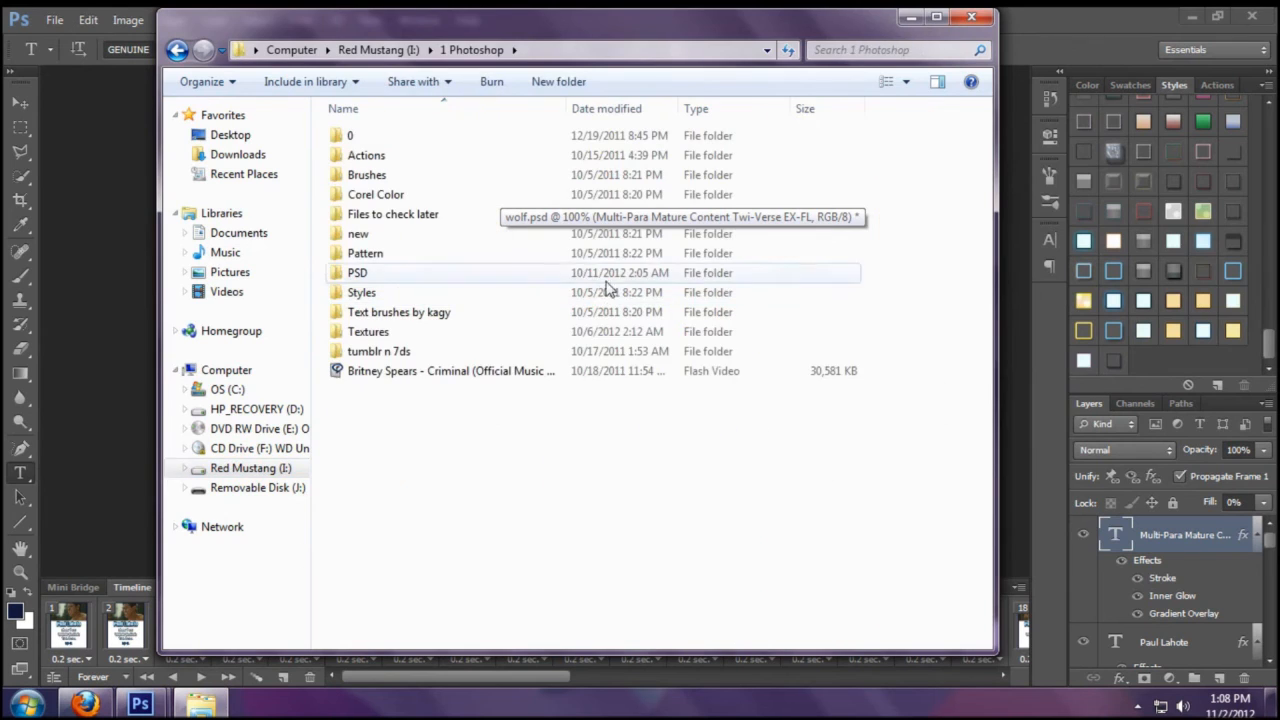
double_click(395, 273)
double_click(406, 137)
left_click_drag(592, 163, 117, 213)
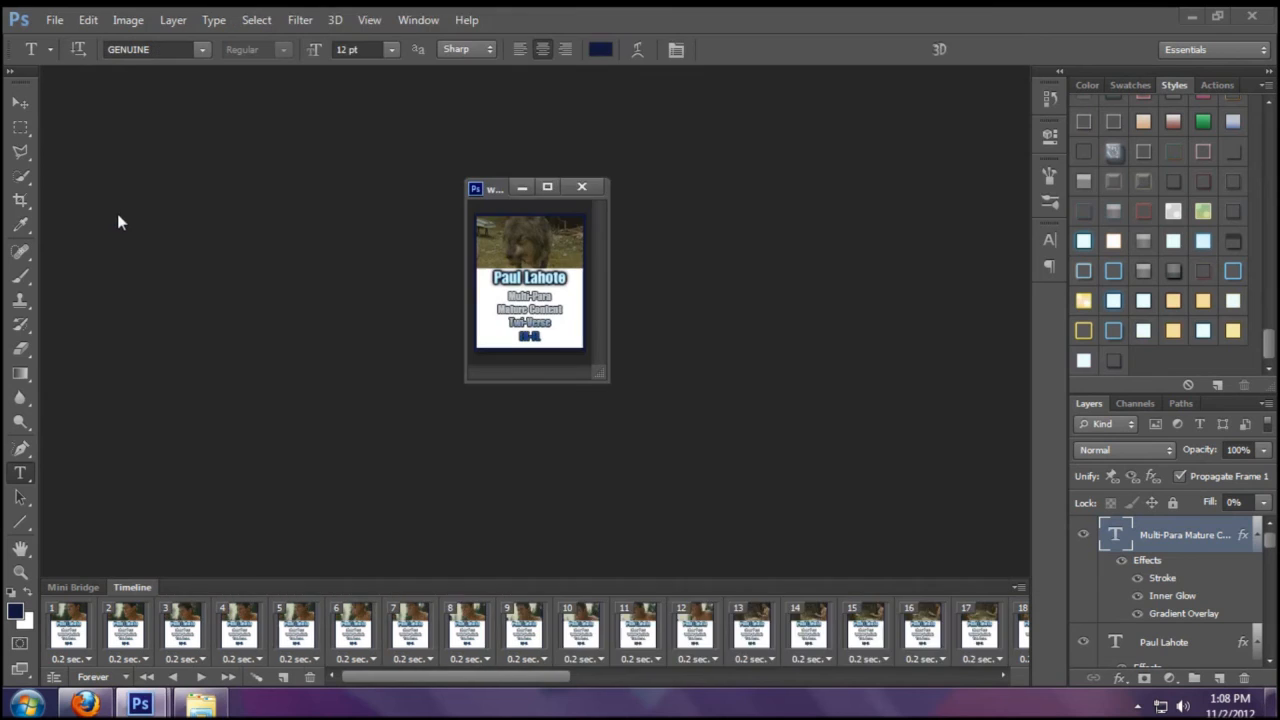
- Float edit13.psd and select Layer 50, the top video frame, in the wolf document
left_click_drag(212, 80, 278, 146)
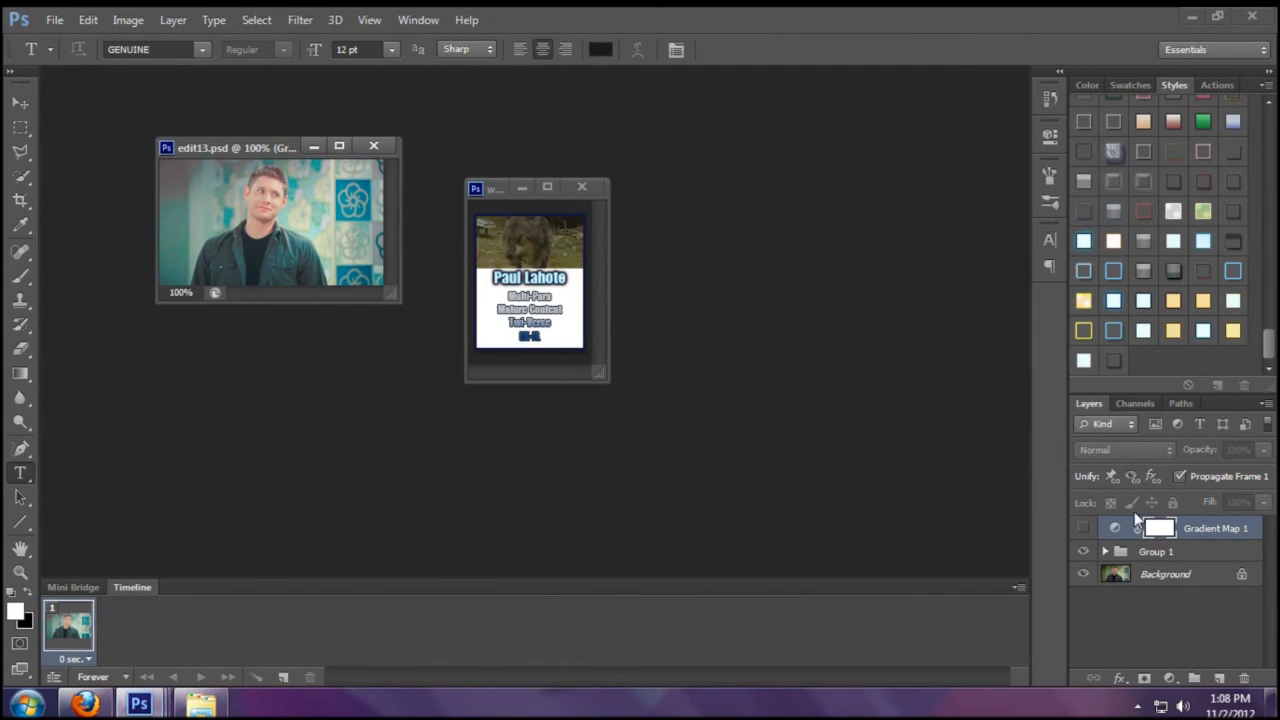
left_click(530, 187)
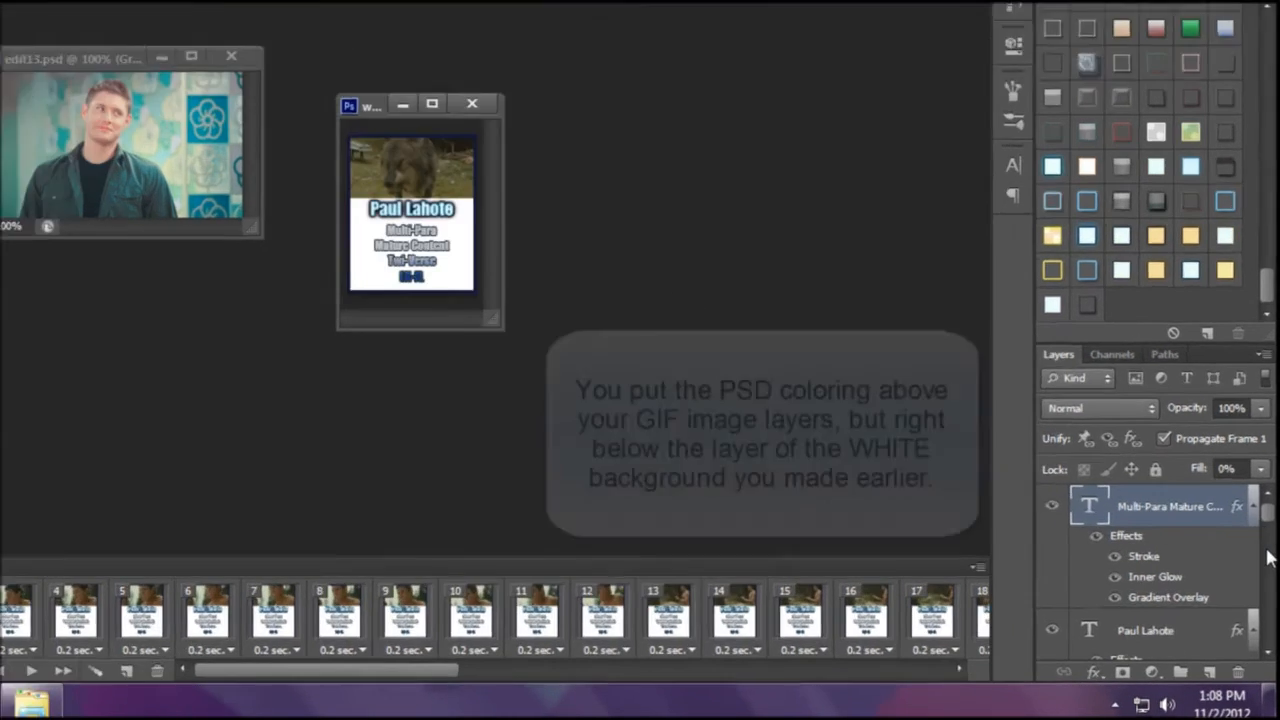
mouse_move(1268, 558)
left_mouse_down()
mouse_move(1263, 546)
mouse_move(1263, 577)
left_mouse_up()
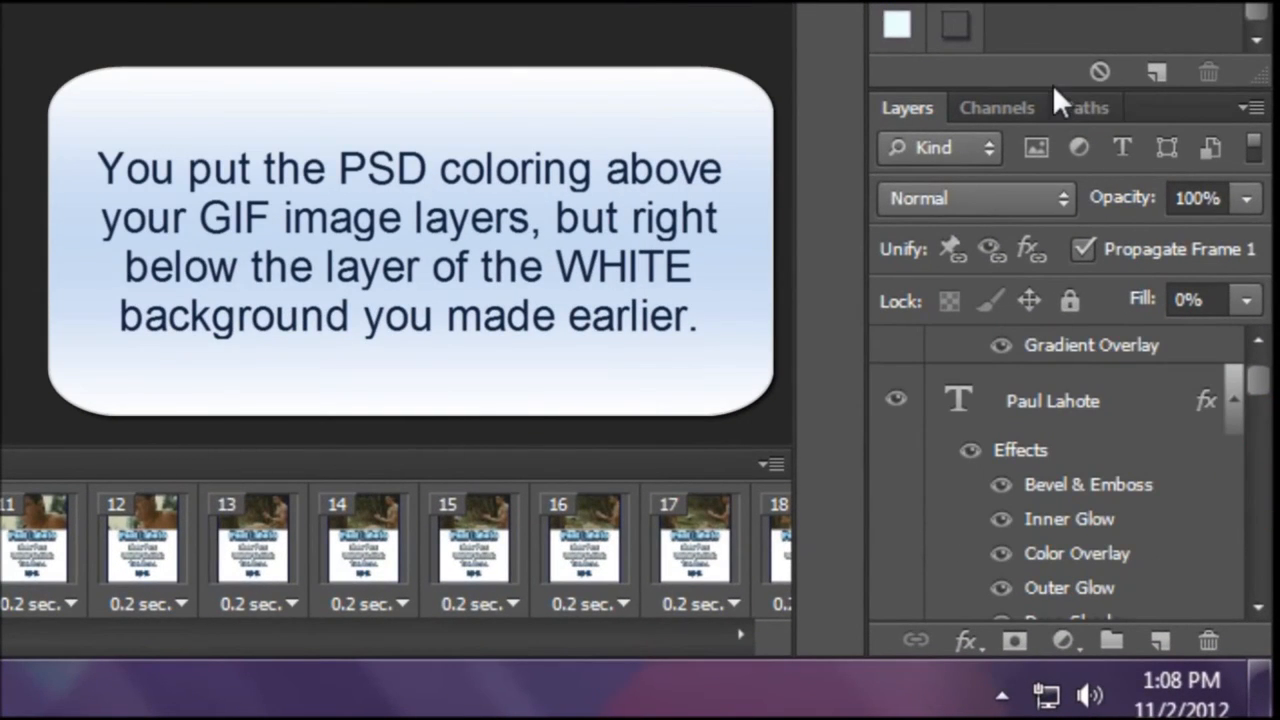
left_click_drag(1052, 90, 1052, 0)
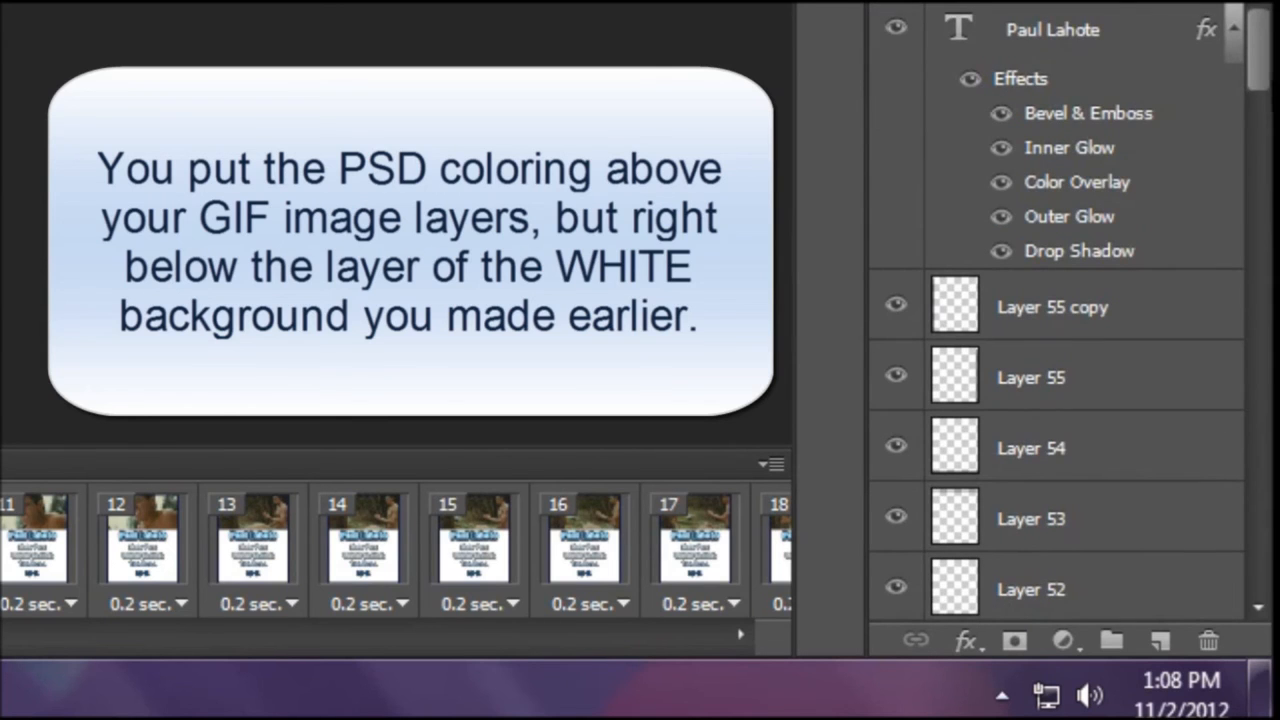
left_click(1260, 325)
left_click_drag(1263, 176, 1266, 128)
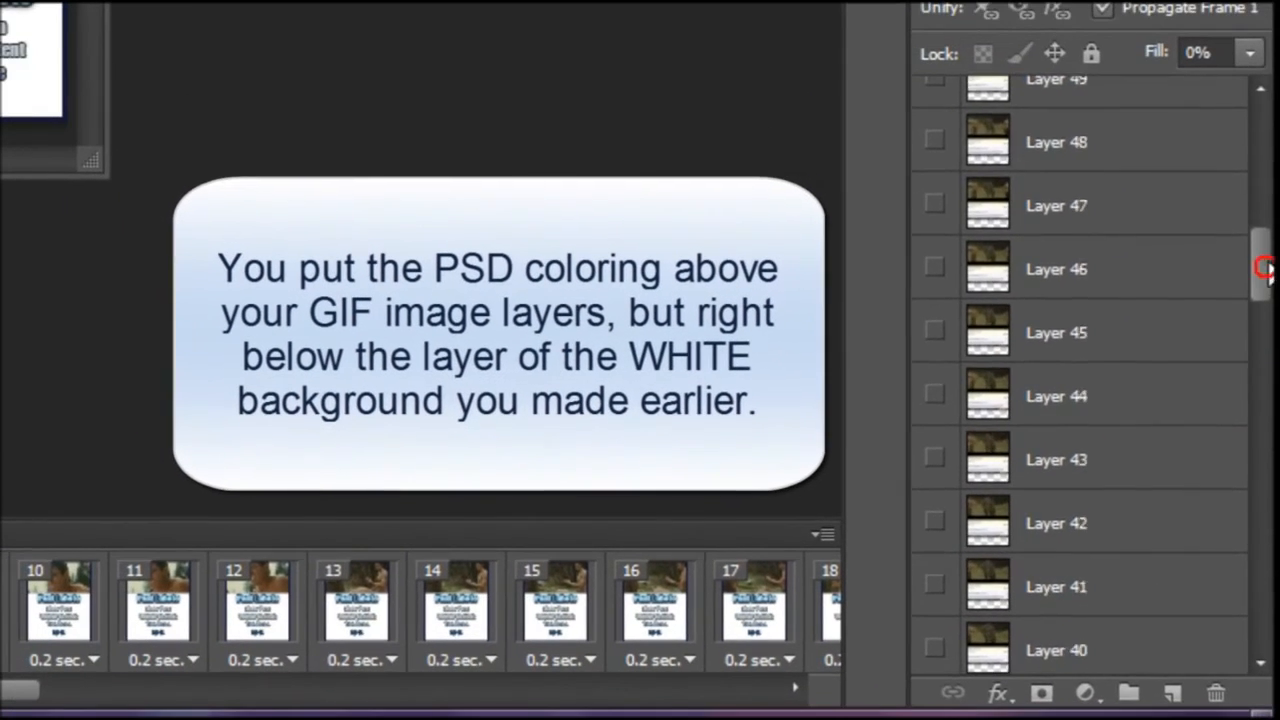
scroll(1080, 370, "up", 1)
left_click(1080, 334)
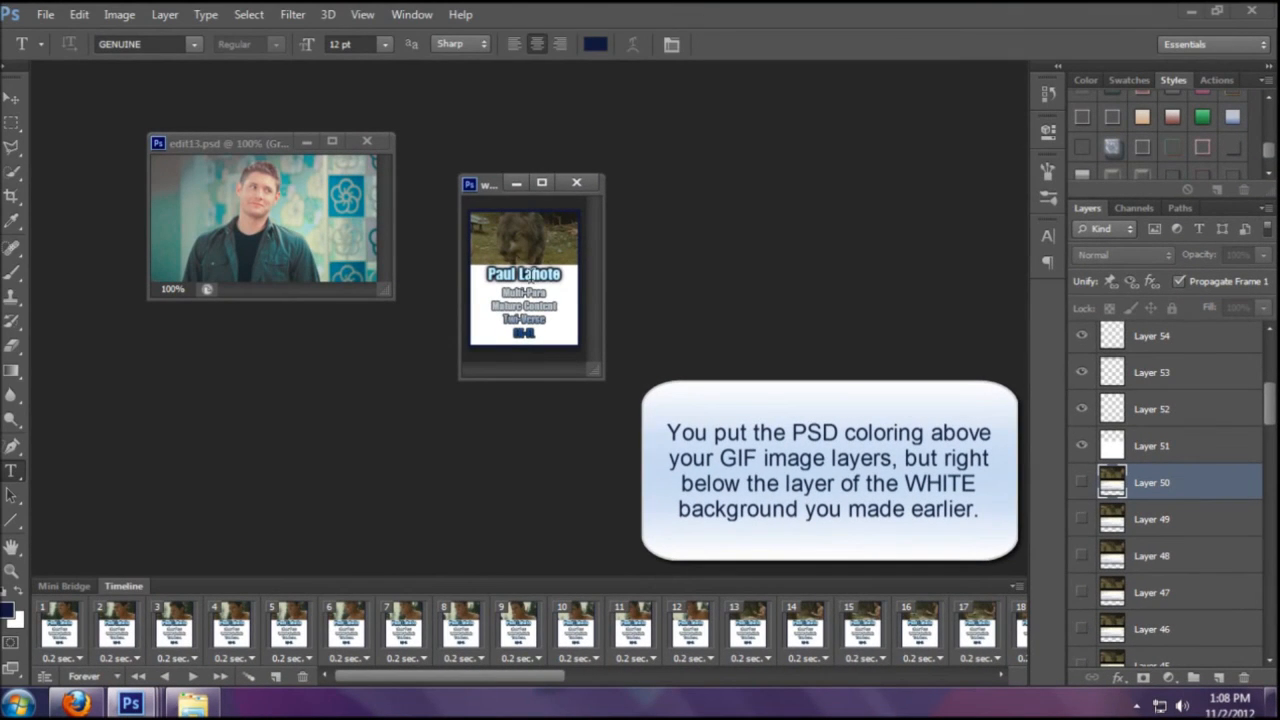
- With the Move tool, copy edit13's Group 1 colouring into the wolf document
left_click(10, 95)
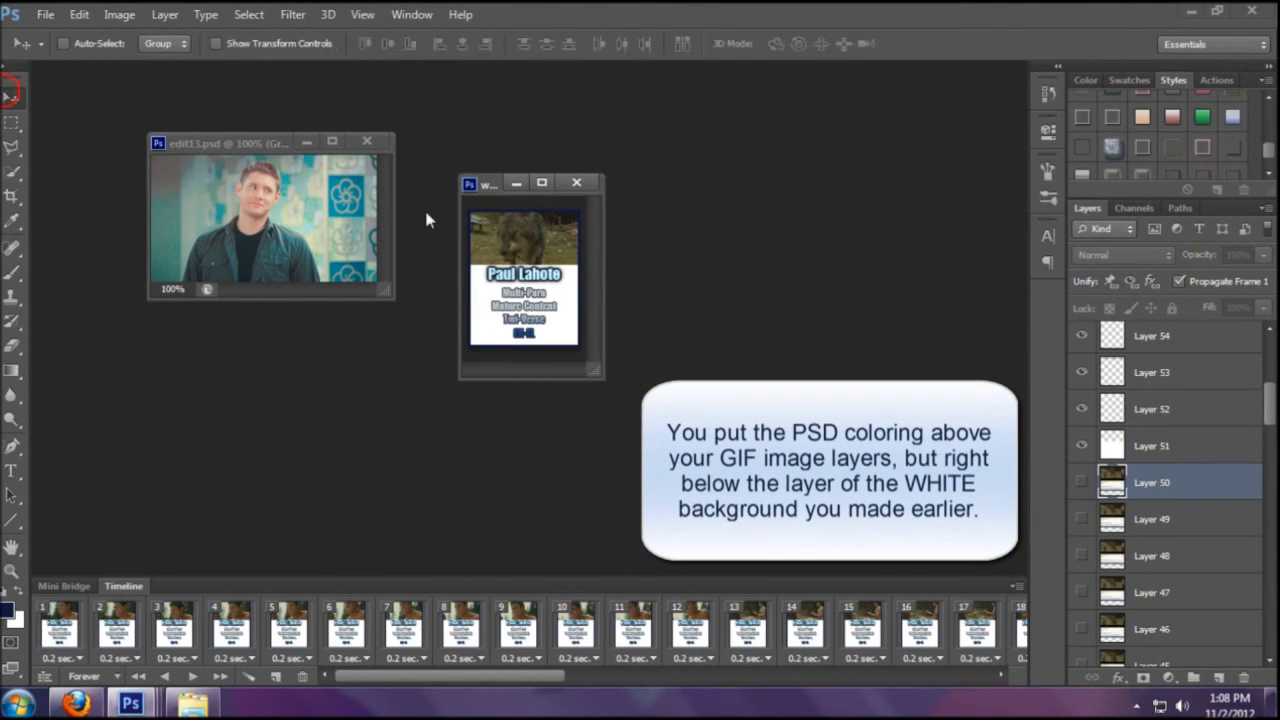
left_click(268, 190)
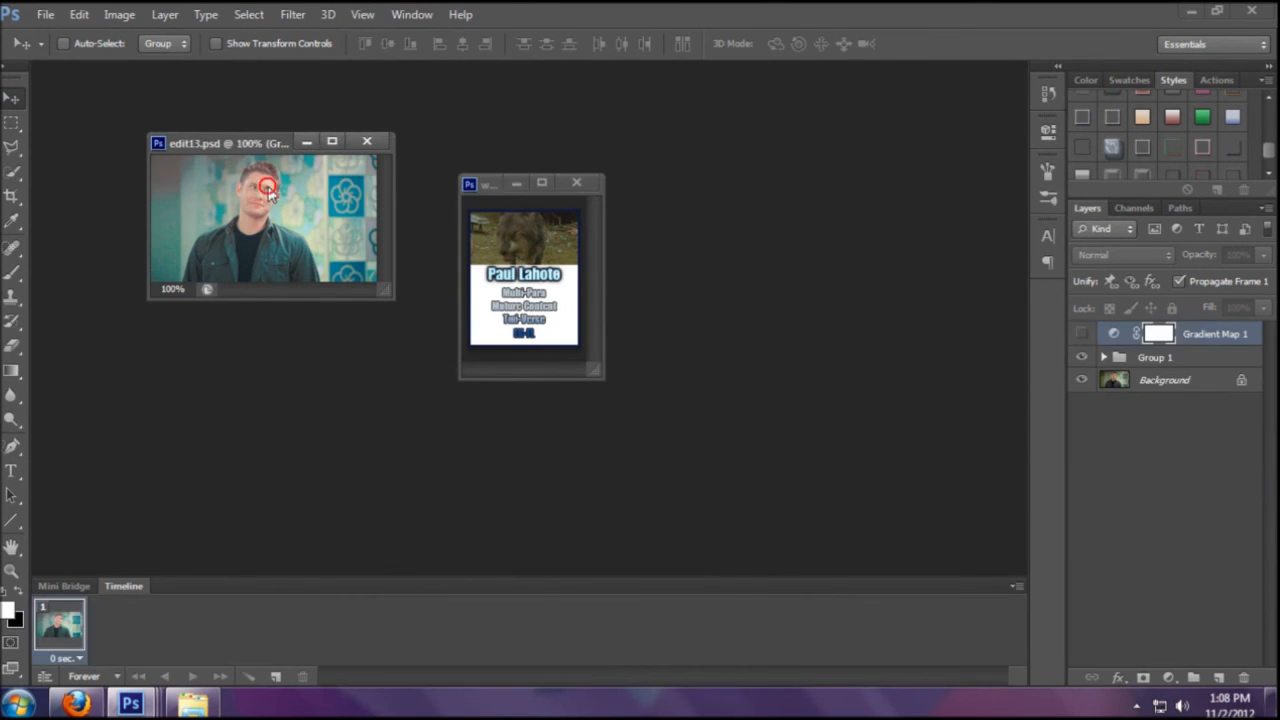
left_click_drag(1168, 357, 527, 267)
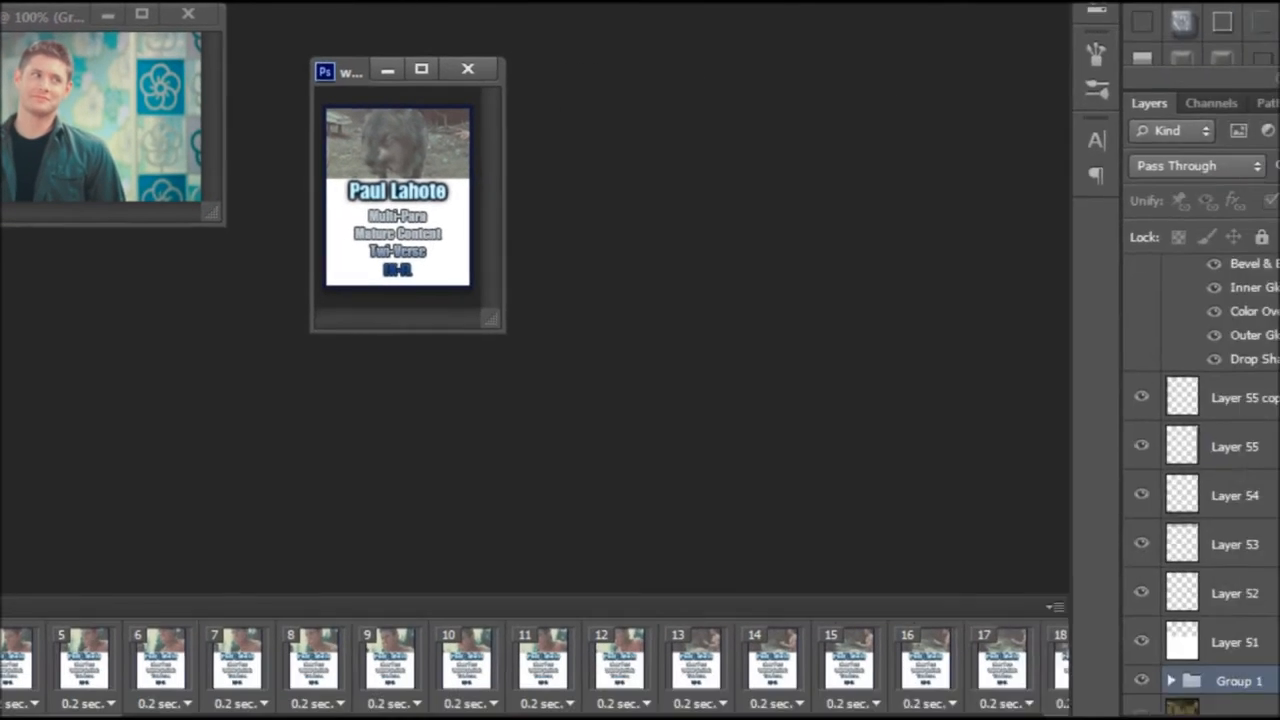
left_click_drag(1267, 311, 1270, 268)
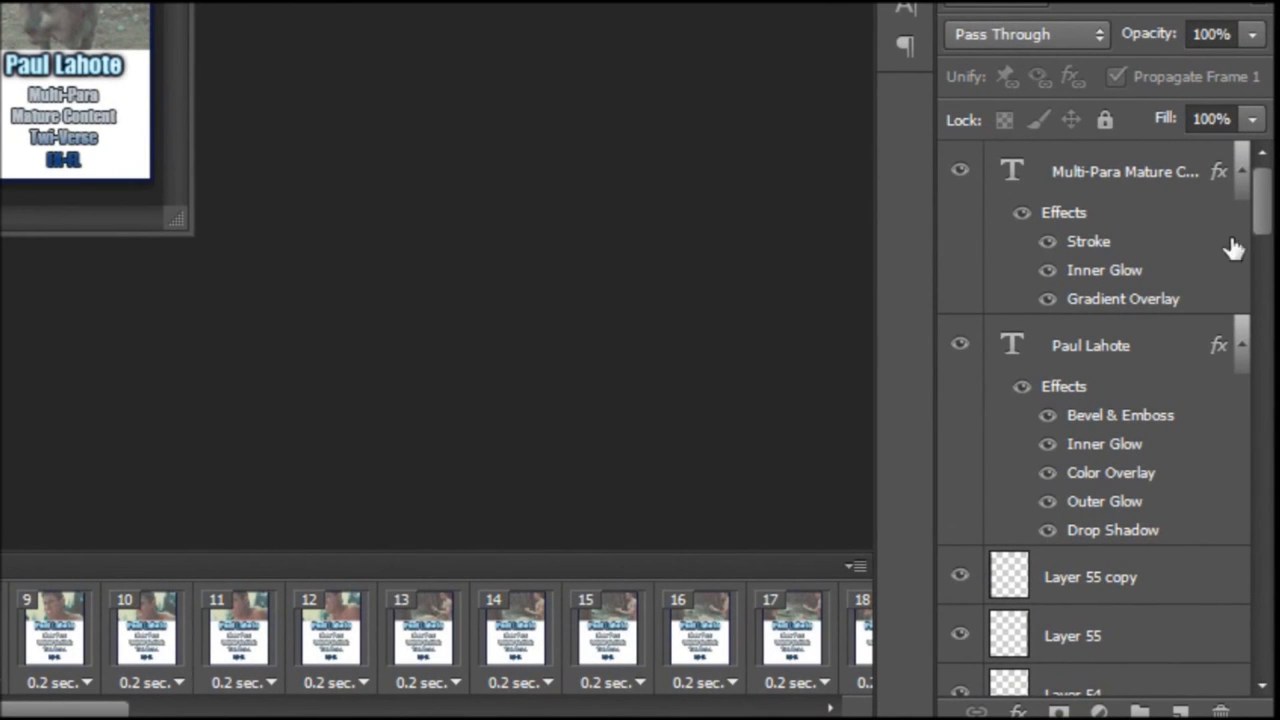
- Move the Paul Lahote and description text layers up 1 px, close edit13.psd, and select frame 1
left_click(1243, 172)
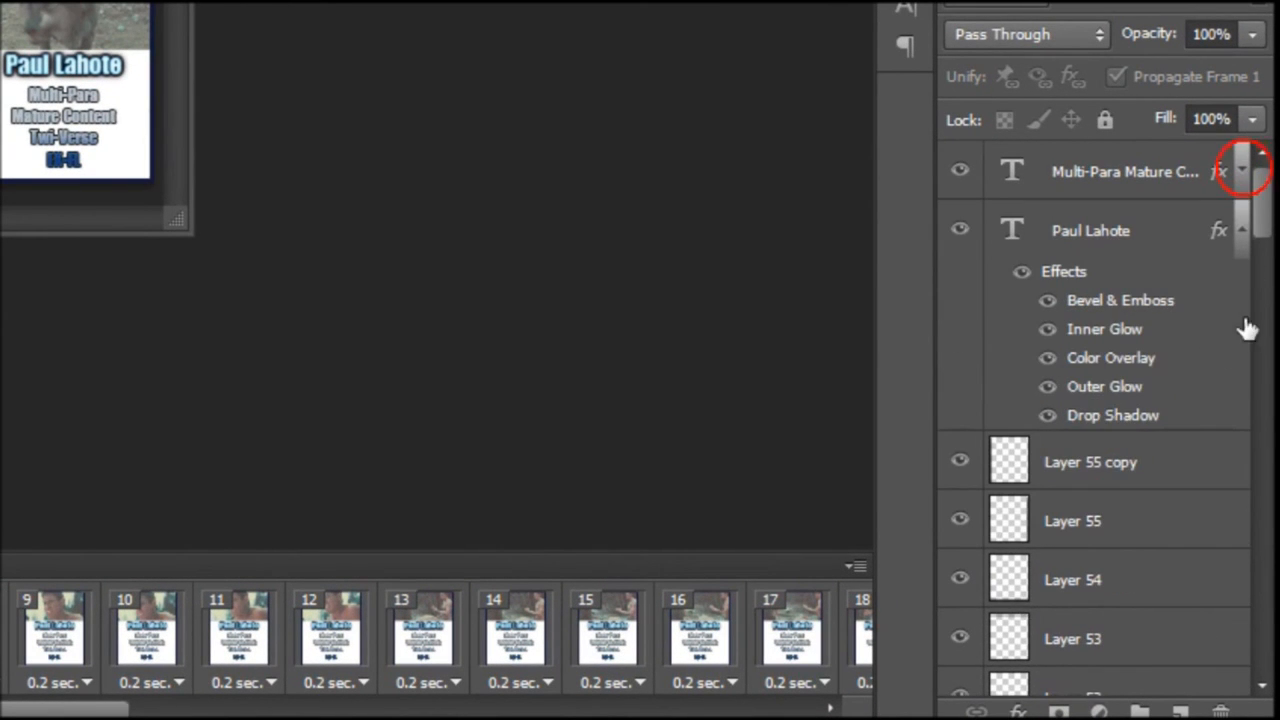
left_click(1242, 232)
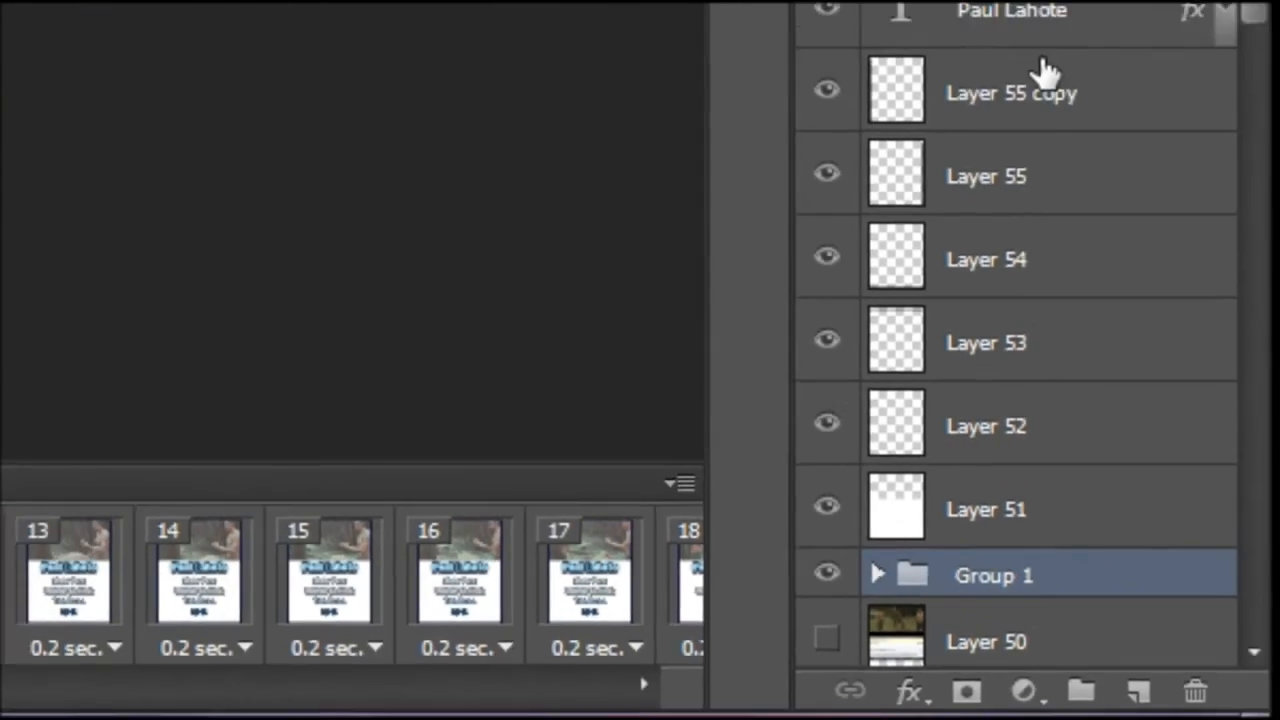
left_click(1149, 349)
left_click(1173, 337, "shift")
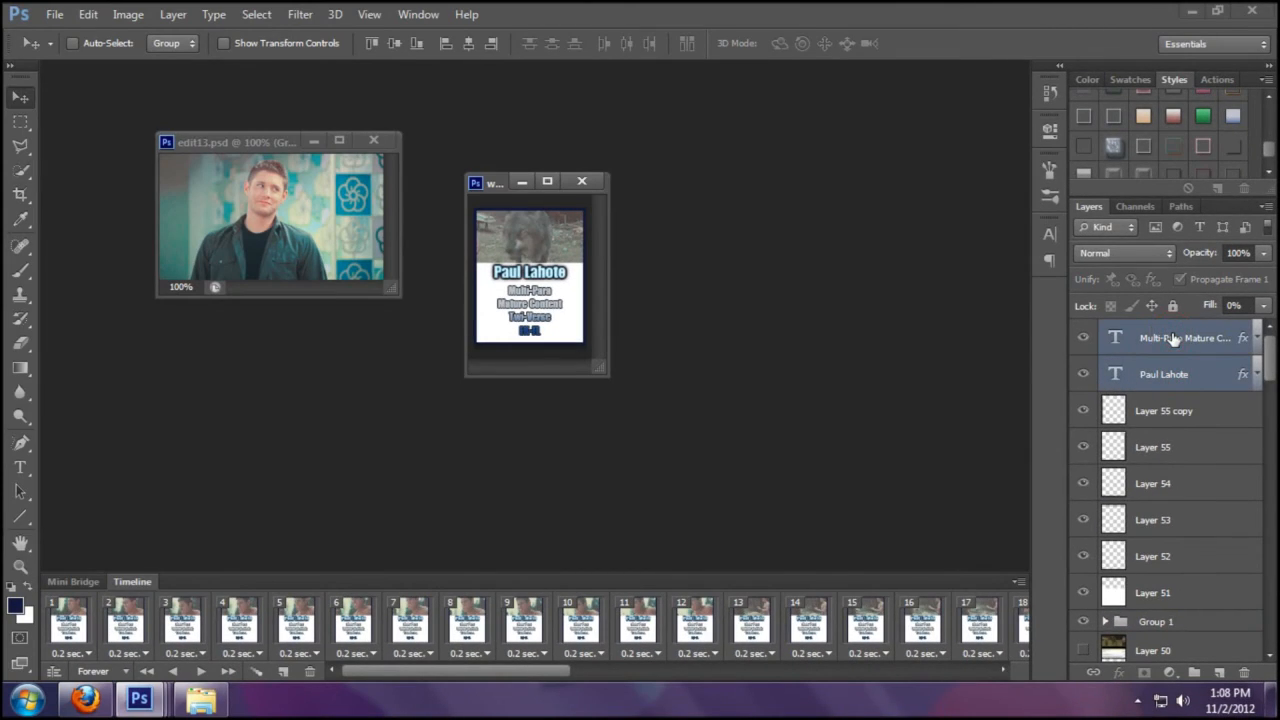
key("ctrl+t")
key("Down")
key("Down")
key("Down")
key("Down")
key("Up")
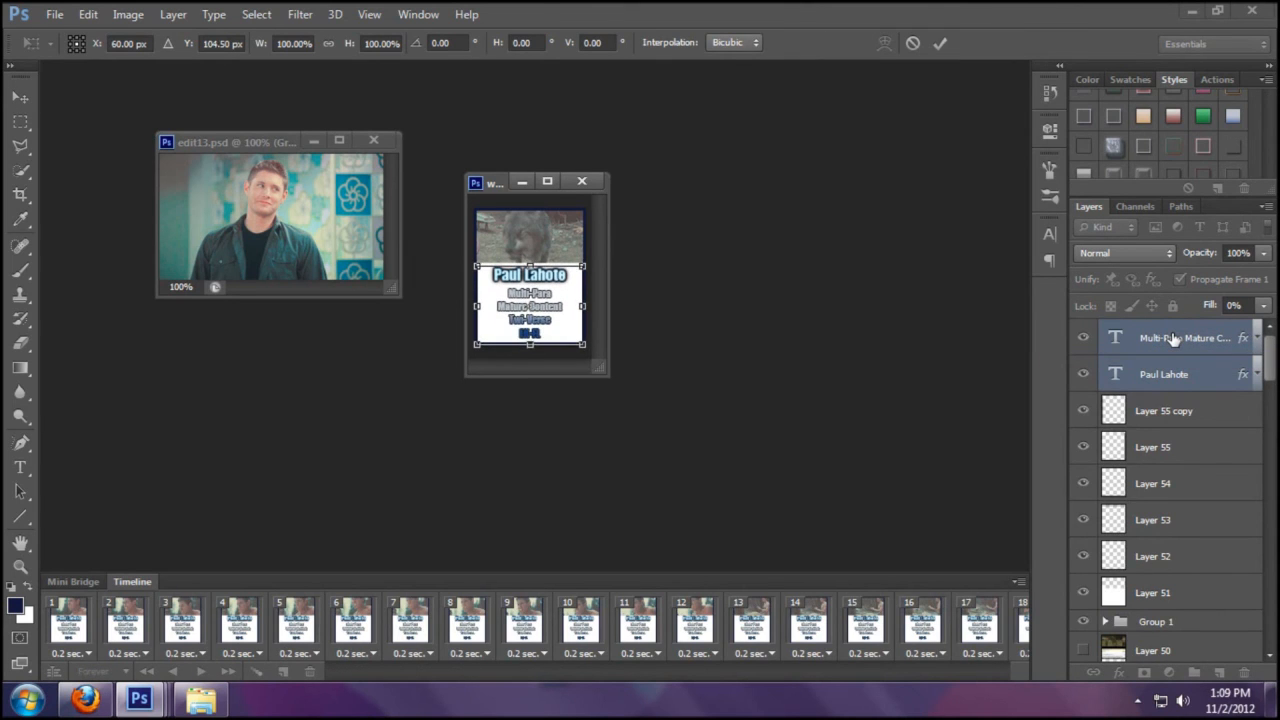
key("Return")
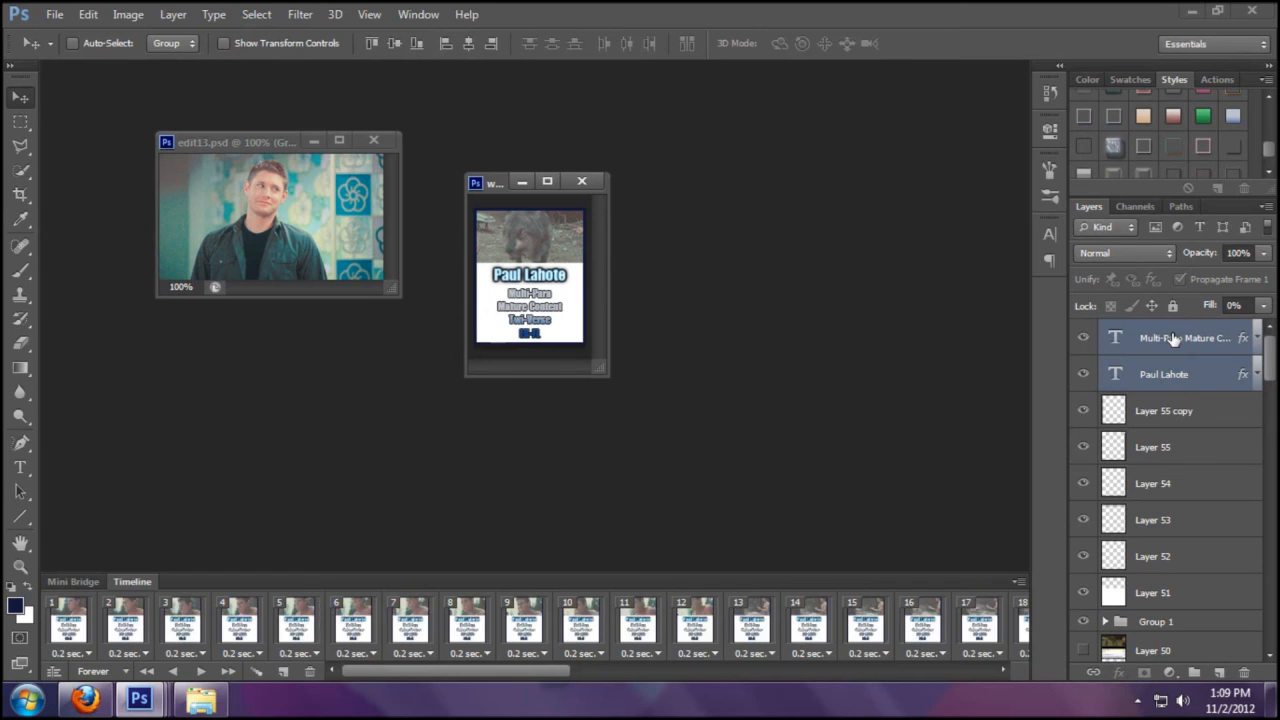
left_click(373, 141)
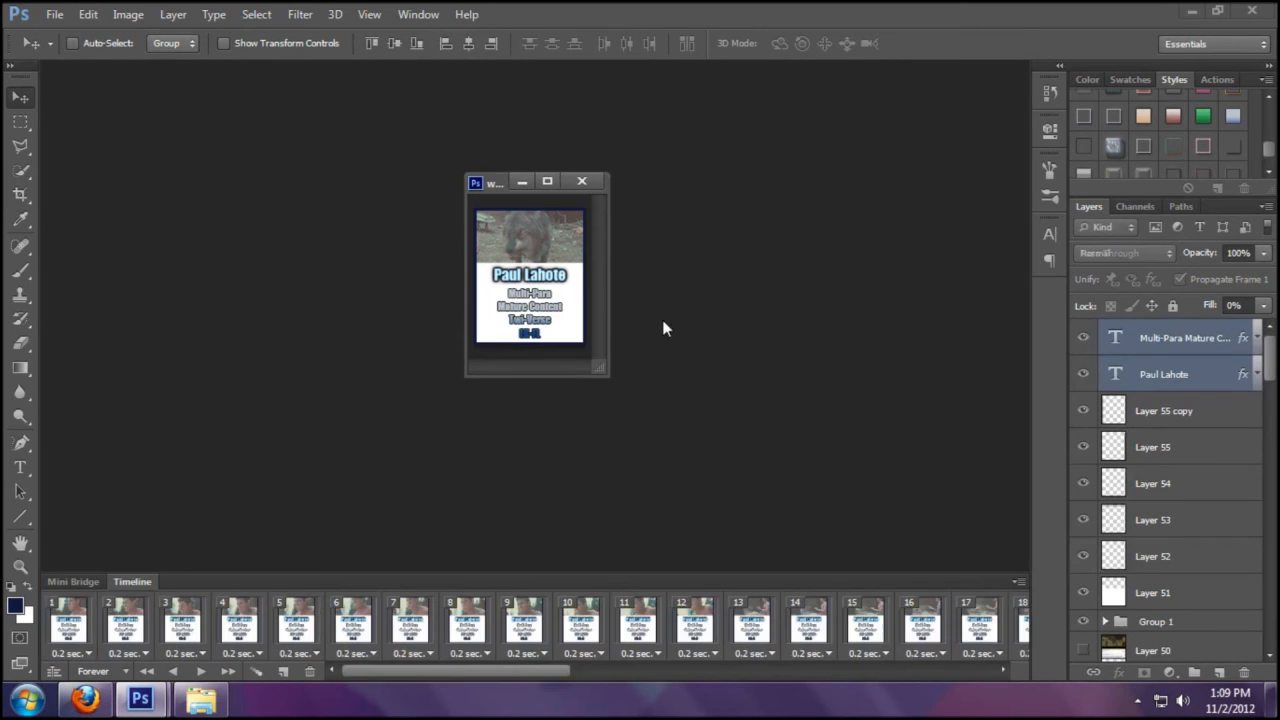
left_click(86, 617)
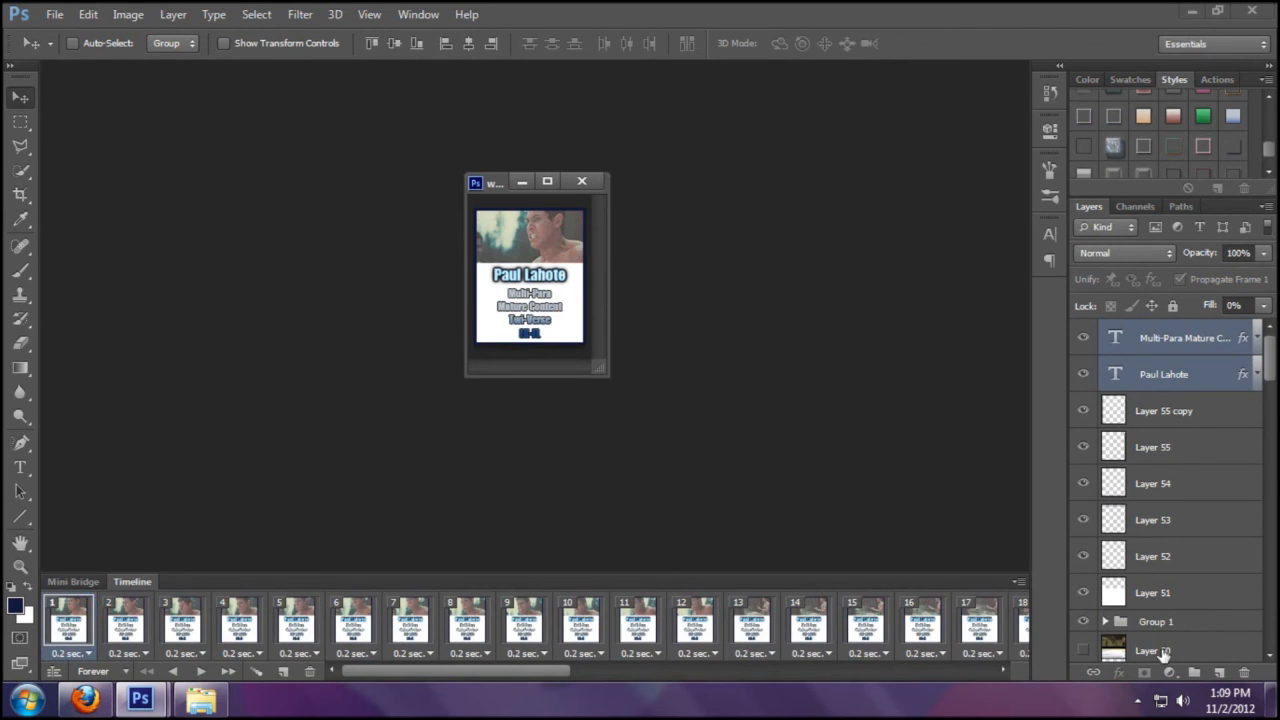
- Bring up Save for Web for the wolf.psd animation with its 256-colour GIF preview
left_click(54, 14)
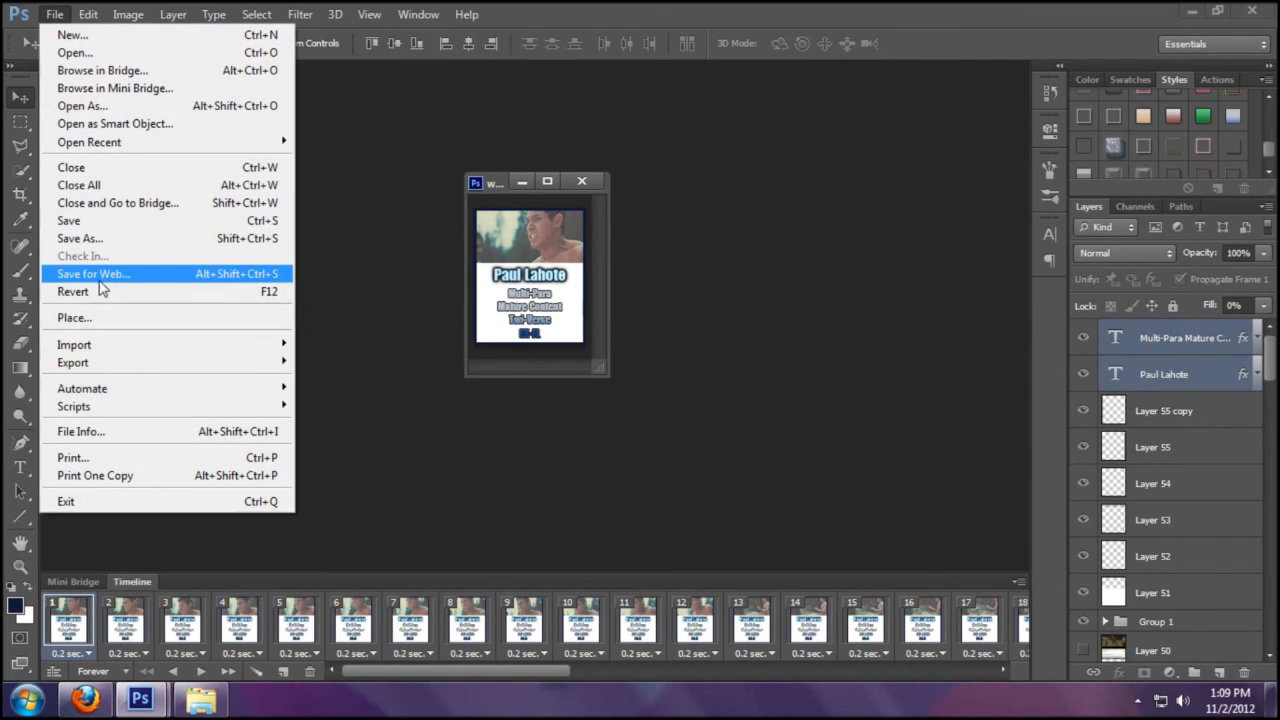
left_click(104, 276)
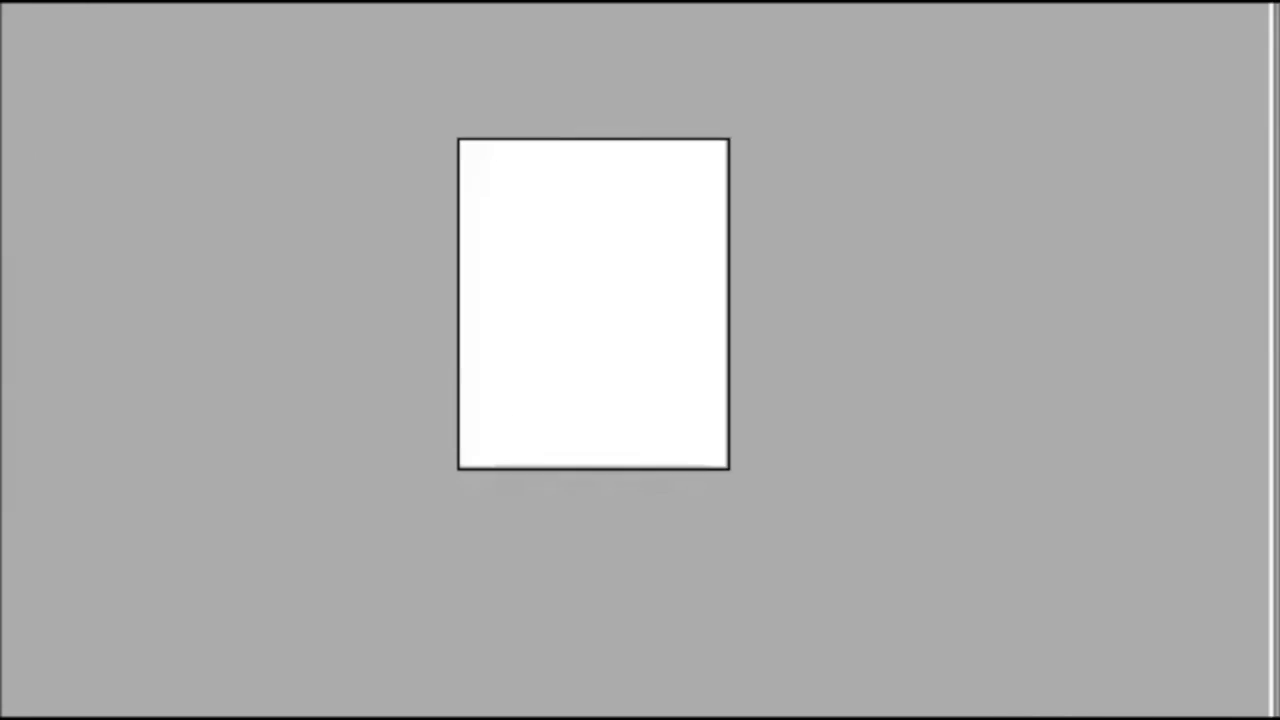